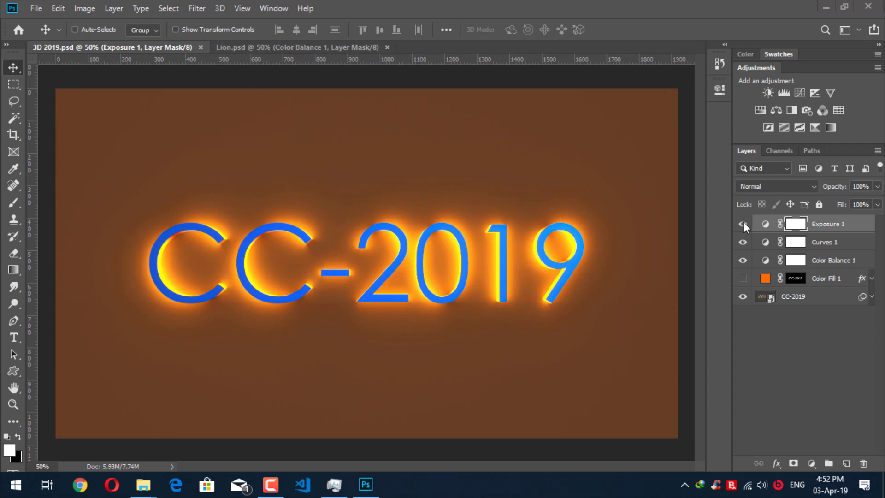
- Toggle the adjustment layers and the Color Fill 1 layer of 3D 2019.psd to examine how each affects the glowing text
left_click_drag(742, 224, 741, 265)
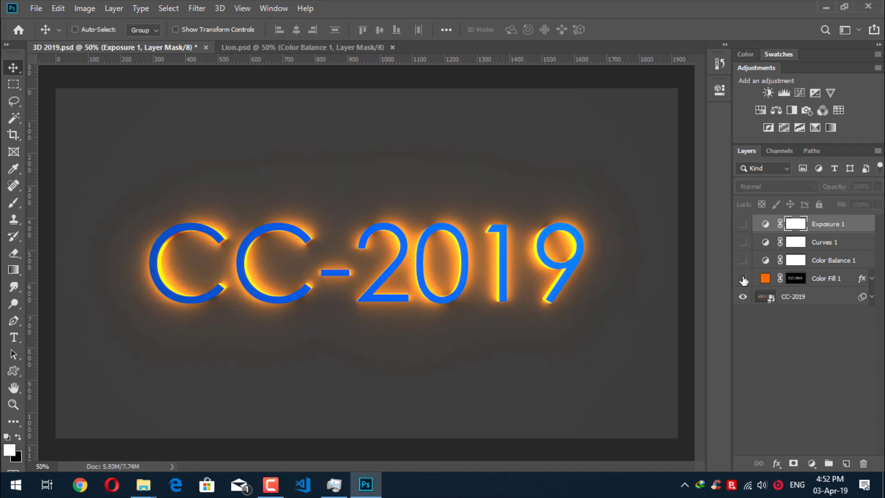
left_click(743, 278)
left_click_drag(742, 223, 742, 261)
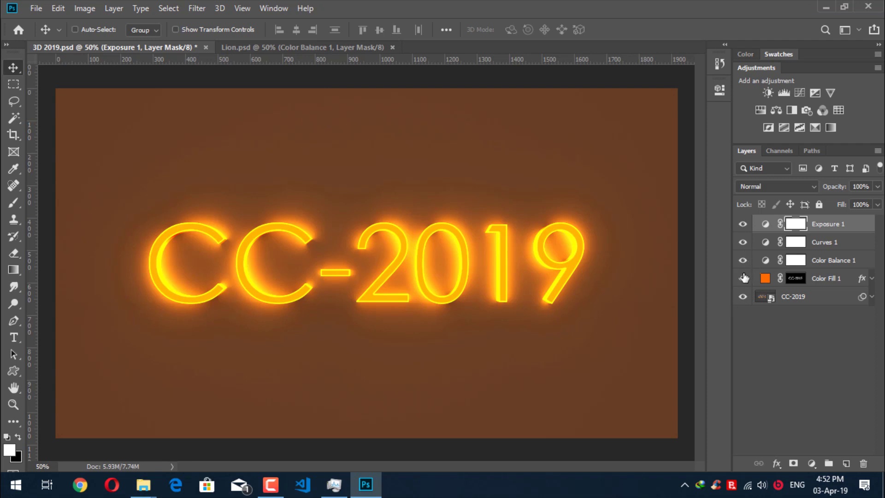
left_click(743, 278)
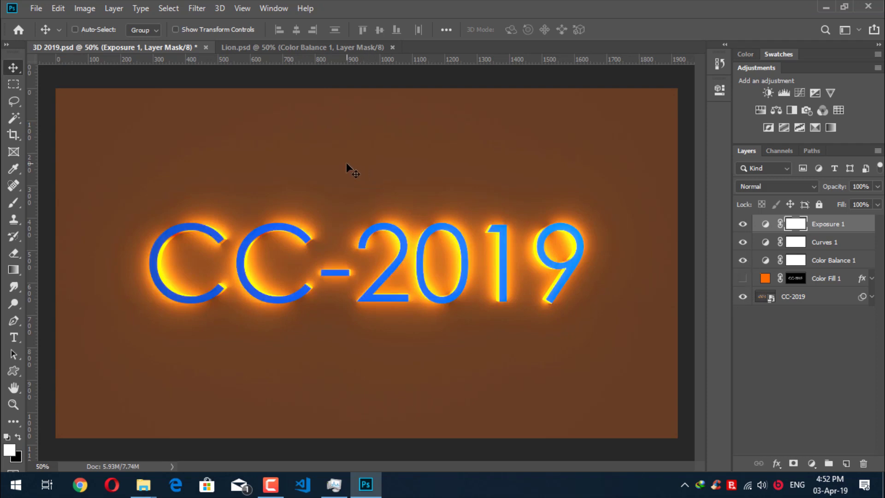
- Switch to Lion.psd and toggle the layers above the Shape layer to compare the artwork with and without them
key("ctrl+Tab")
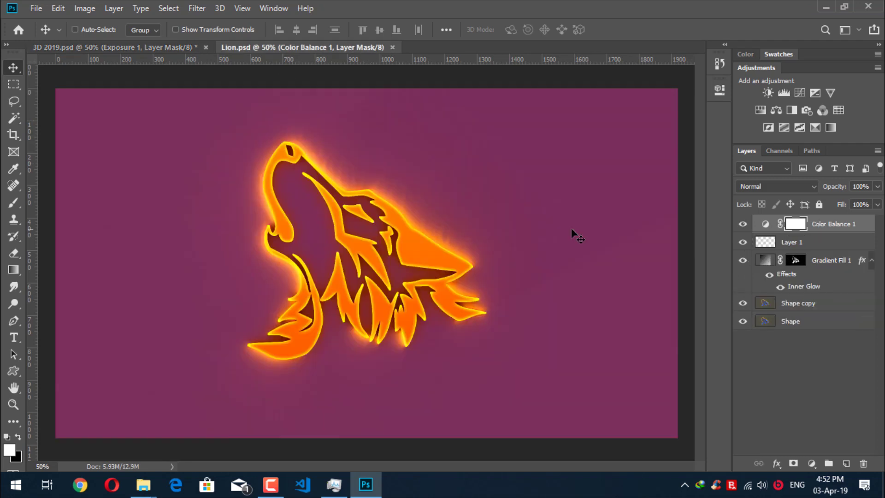
left_click_drag(743, 223, 741, 304)
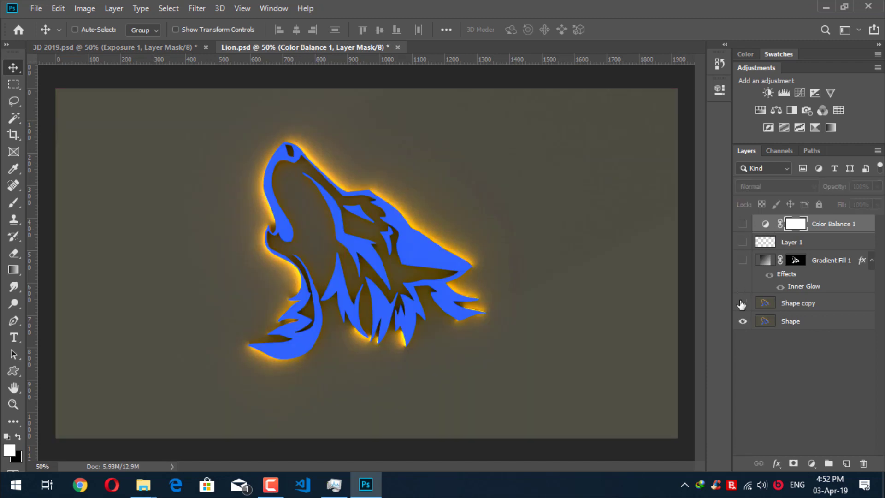
left_click_drag(741, 304, 743, 226)
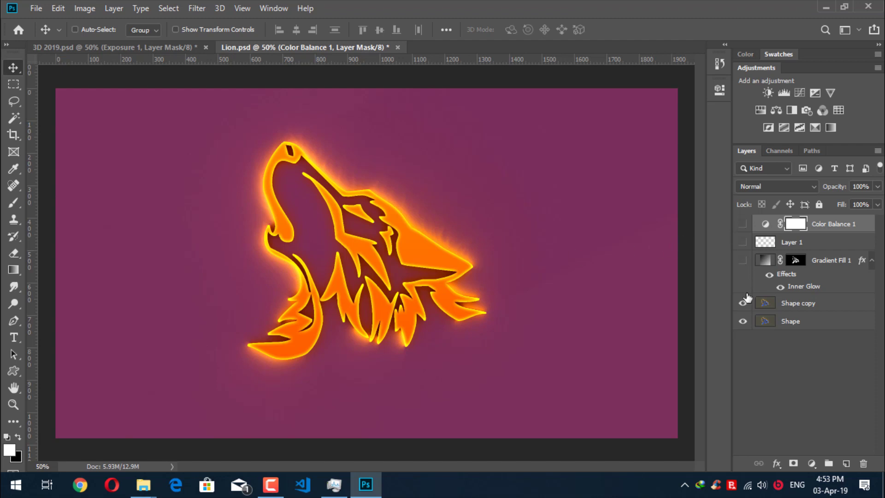
left_click(742, 321, "alt")
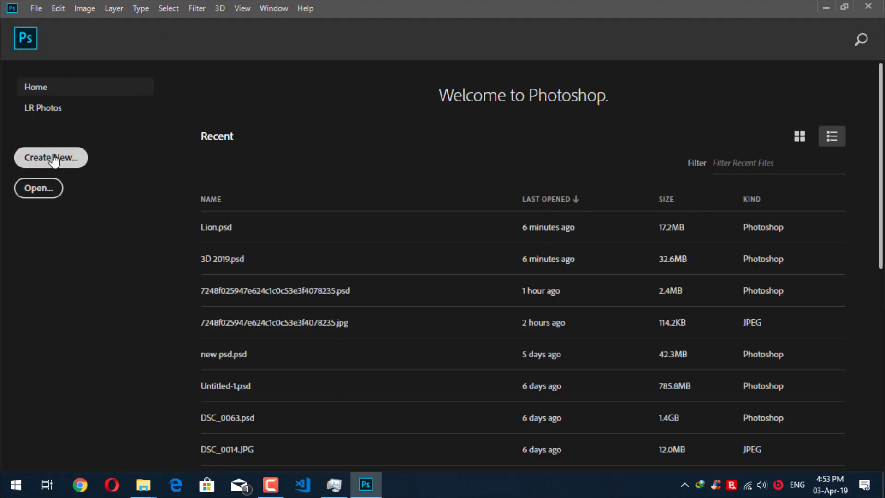
- Create a new document from the Film & Video HDTV 1080p preset, 1920 x 1080 px at 72 ppi, RGB Color, with transparent background contents
key("ctrl+n")
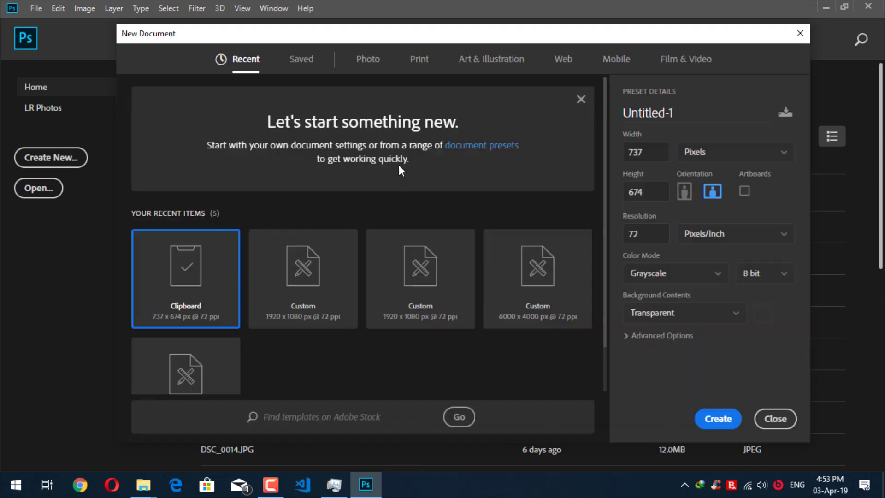
left_click(668, 70)
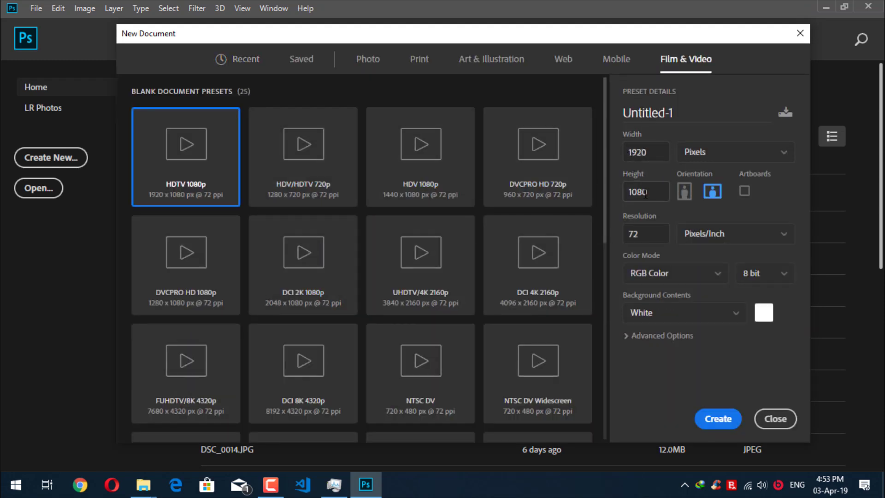
left_click_drag(645, 233, 622, 233)
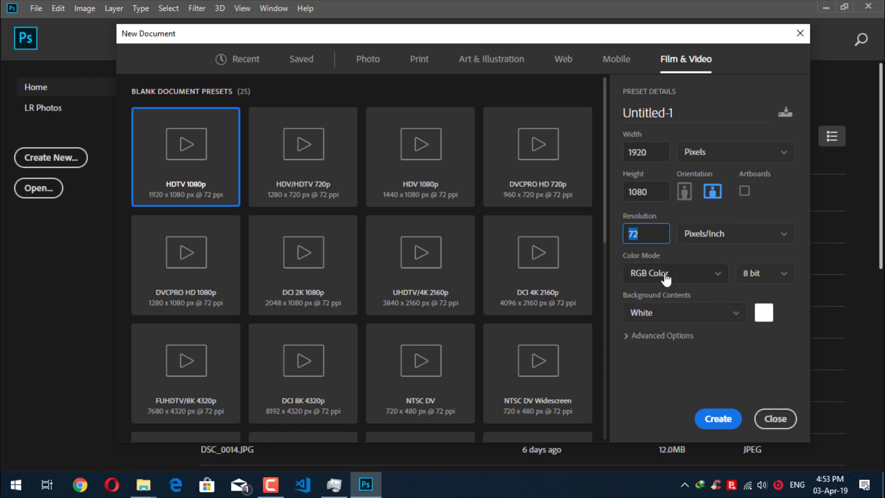
left_click(651, 317)
scroll(648, 358, "down", 1)
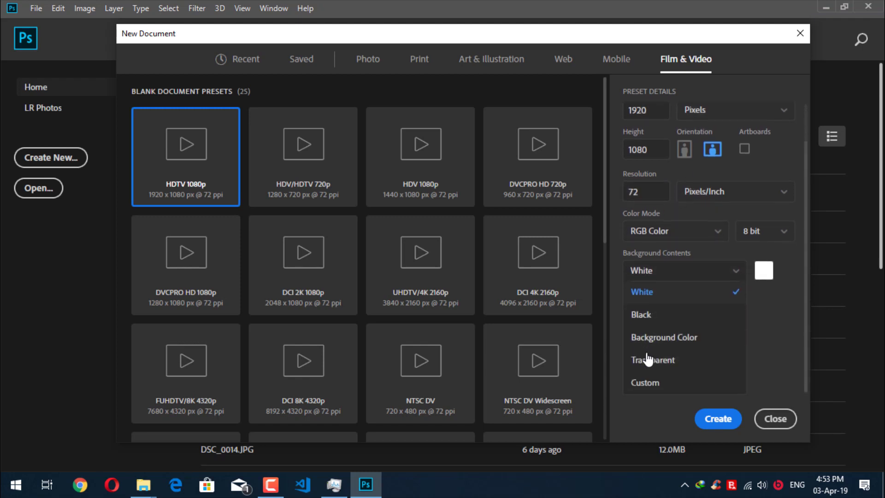
left_click(647, 358)
left_click(657, 312)
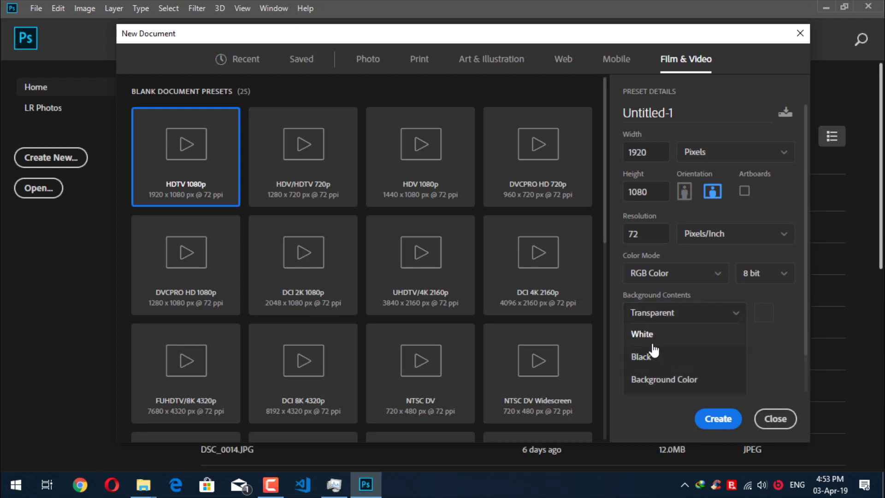
left_click(657, 369)
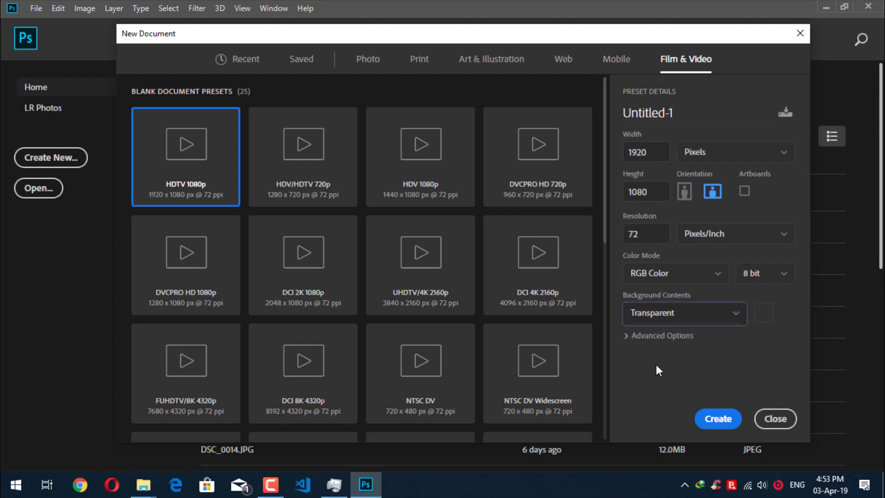
left_click(718, 420)
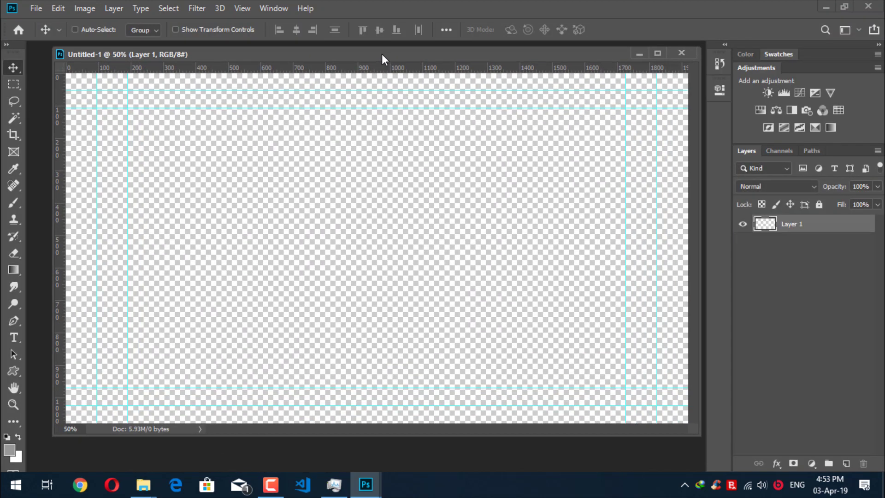
- Dock the floating document window into the workspace and hide the guides
left_click_drag(381, 54, 383, 49)
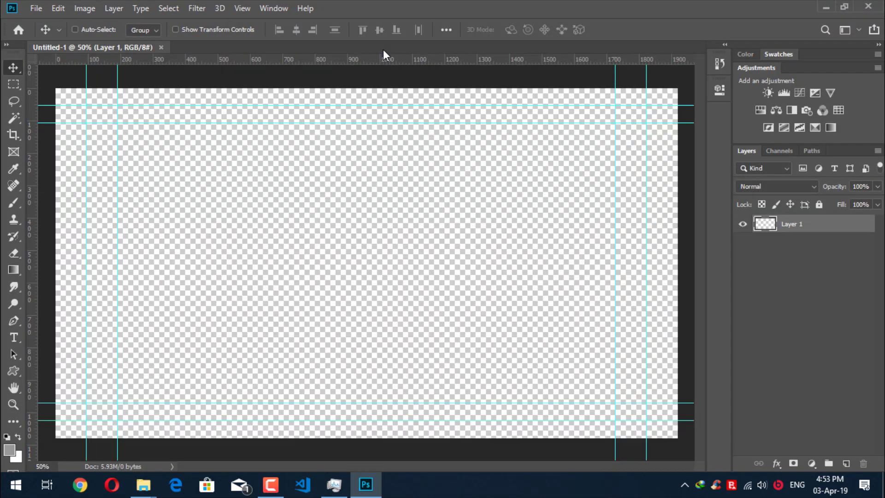
key("ctrl+h")
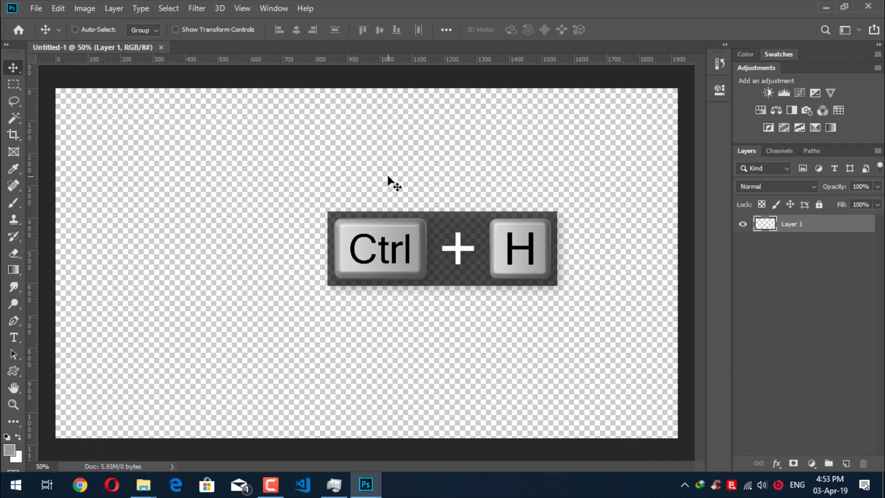
- Add a text layer reading "CC-2019" on the blank canvas
key("t")
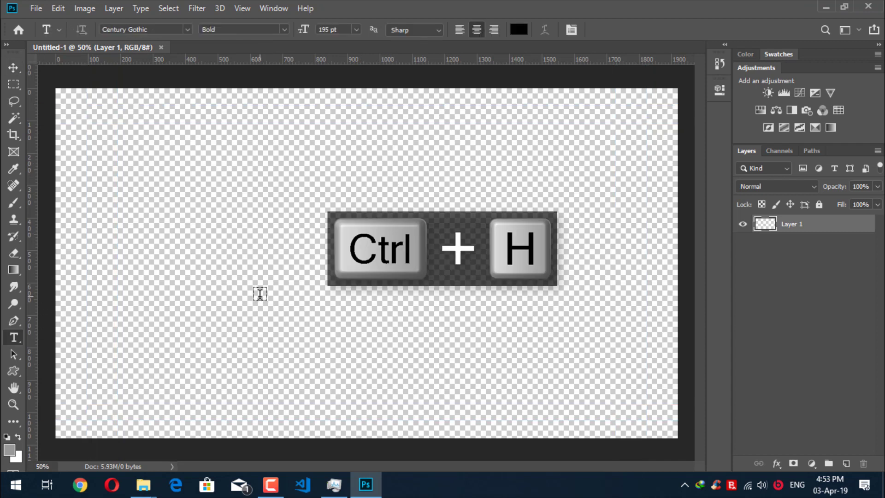
left_click(260, 295)
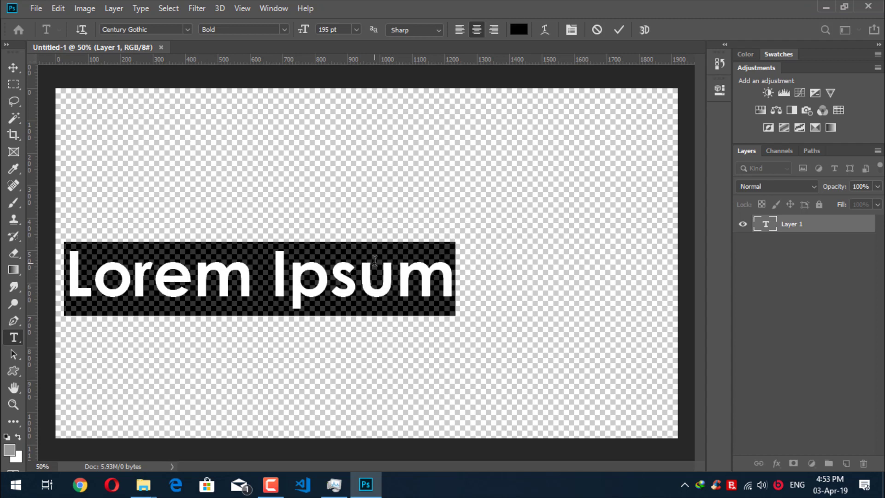
type("CC")
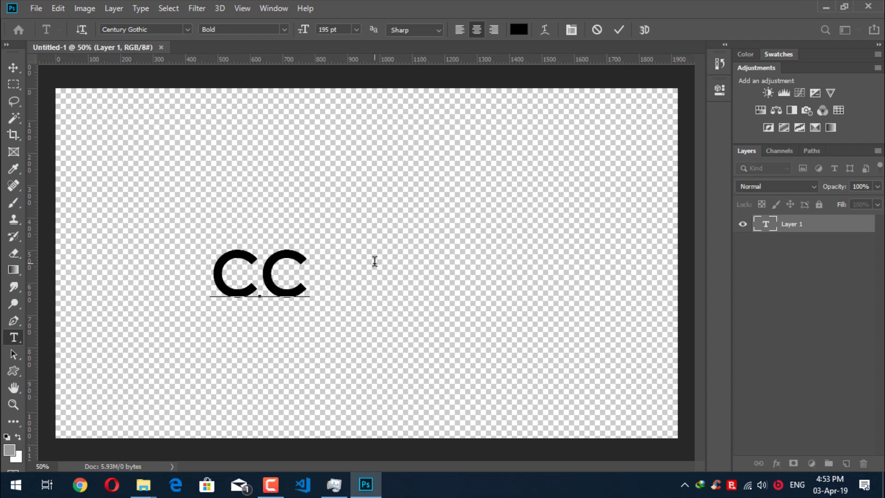
type("2019")
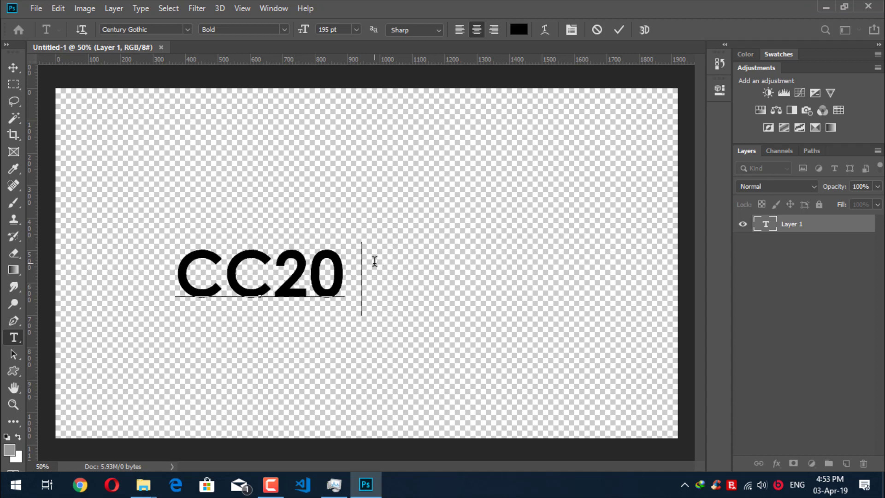
key("Left")
key("Left")
key("Left")
key("Left")
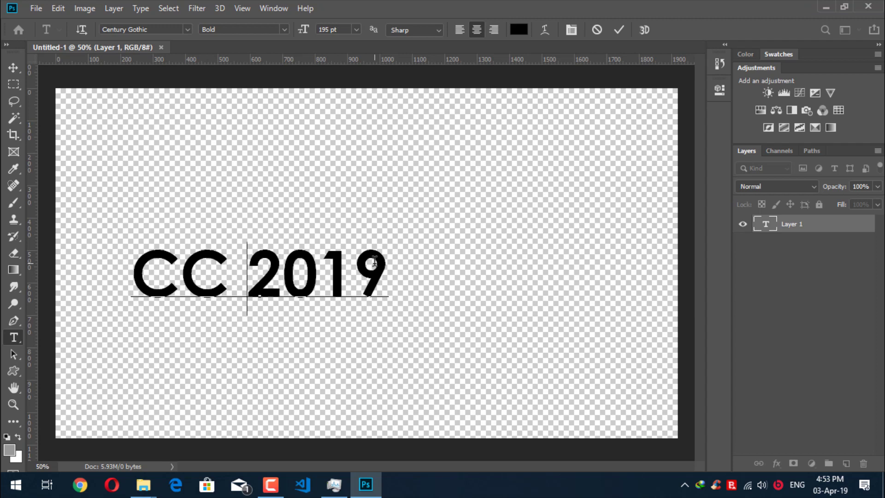
key("BackSpace")
type("-")
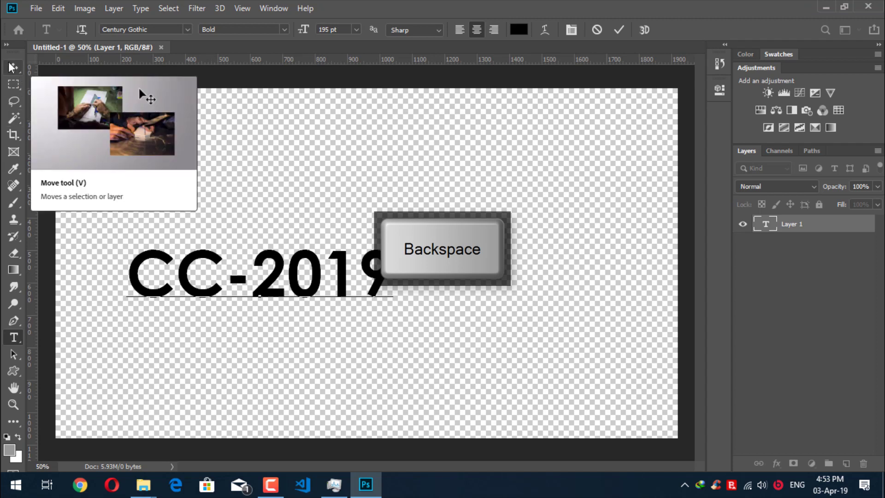
key("Left")
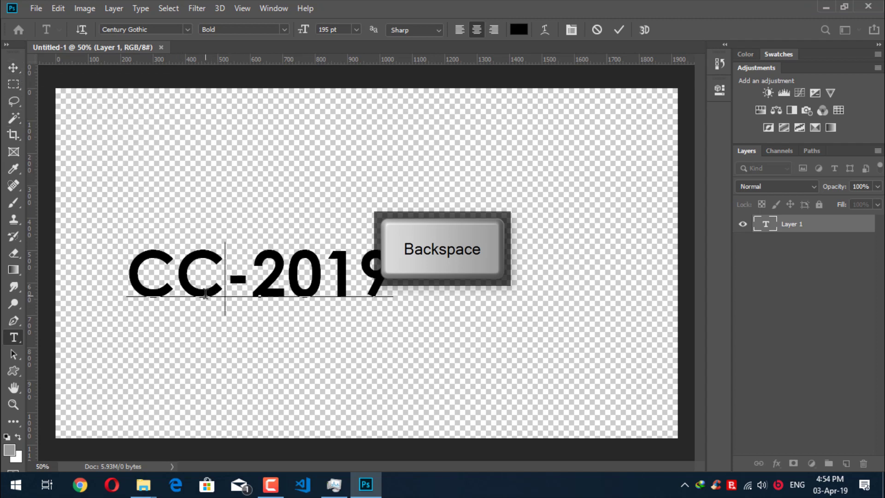
- Set the whole CC-2019 text to the Bold style with Smooth anti-aliasing and commit the text edit
key("ctrl+a")
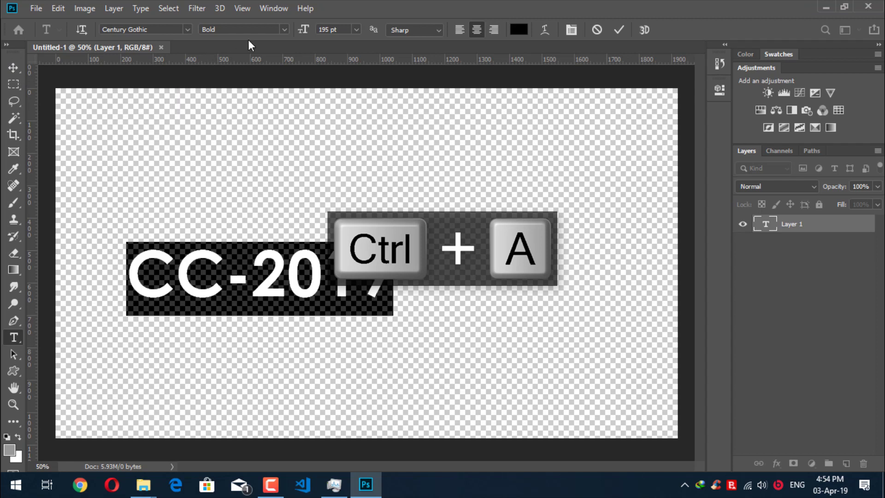
left_click(283, 29)
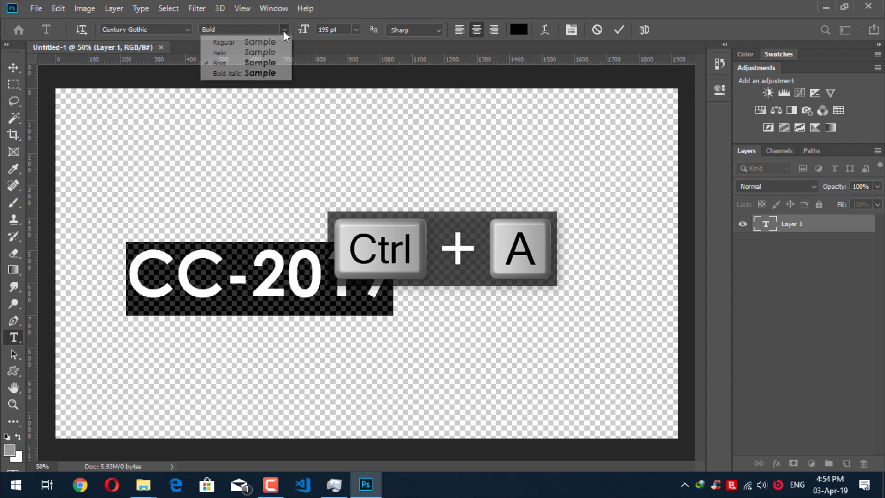
left_click(233, 63)
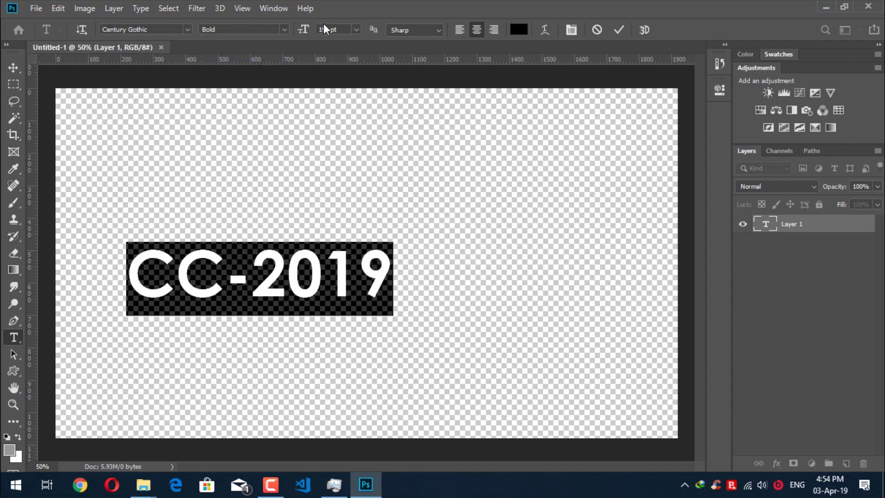
left_click(424, 33)
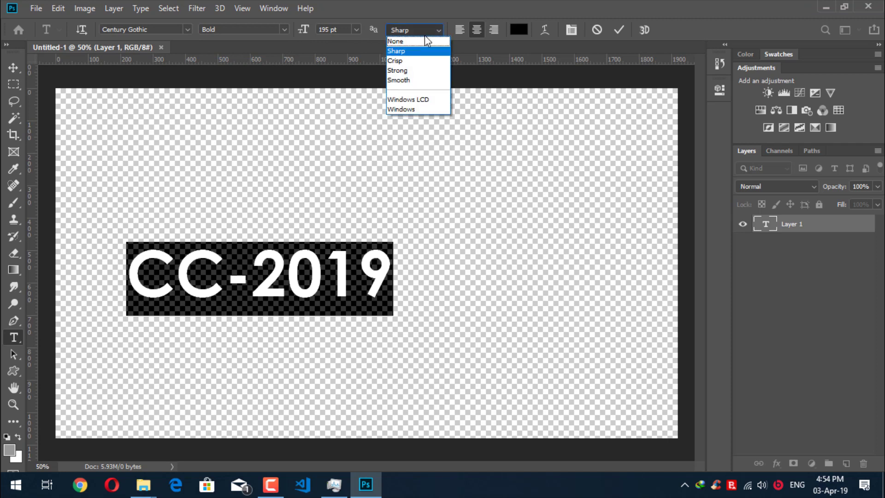
left_click(411, 81)
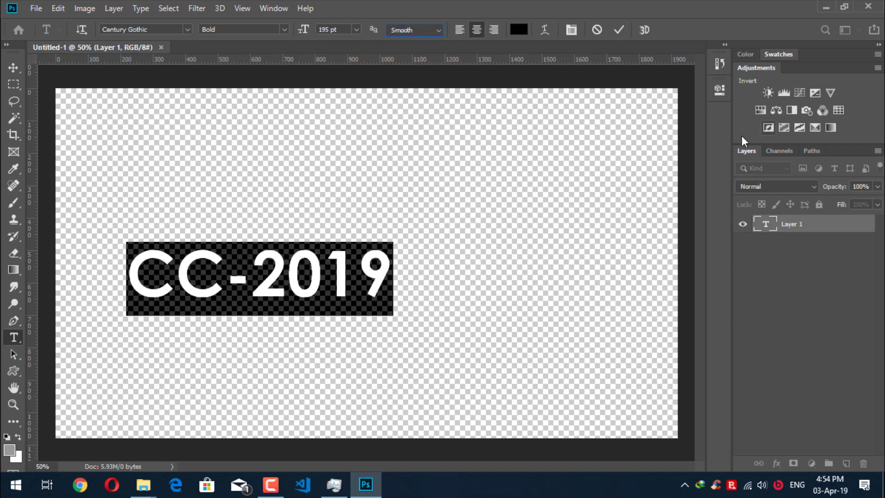
left_click(12, 68)
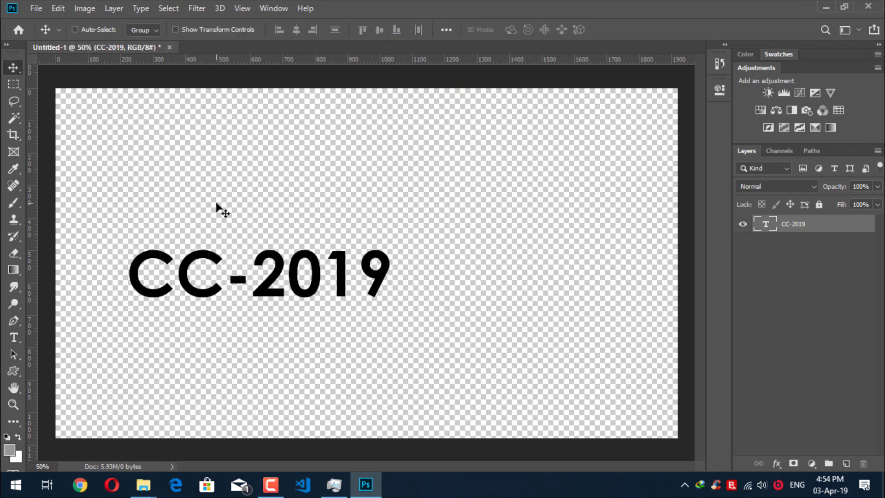
- Move the CC-2019 text toward the middle of the canvas and scale it up proportionally to about 158%
left_click_drag(269, 275, 351, 280)
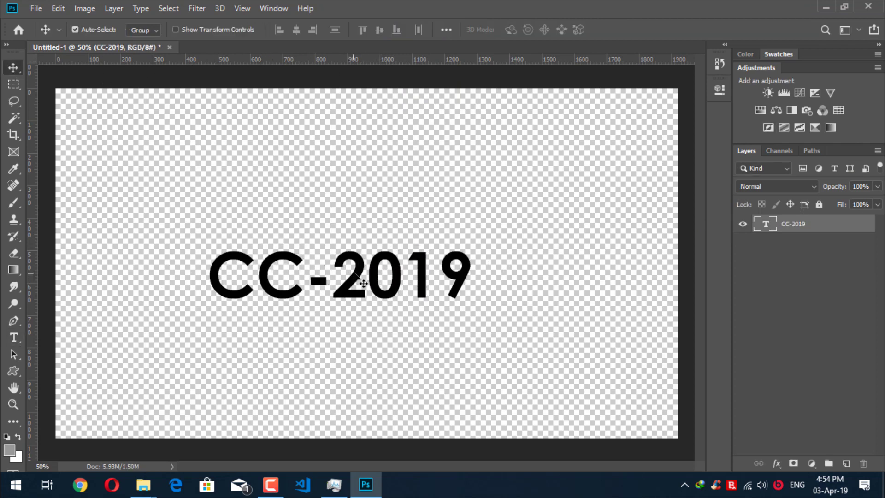
key("ctrl+t")
left_click_drag(352, 217, 403, 213)
key("ctrl+z")
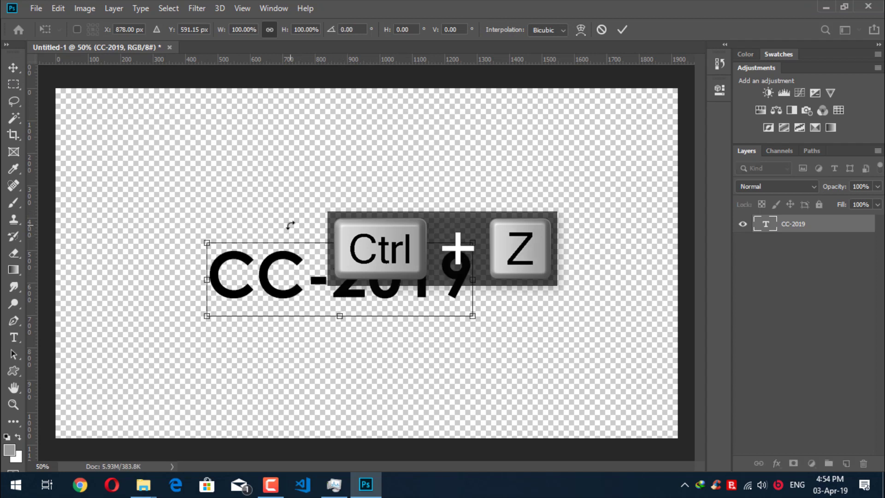
left_click_drag(369, 243, 365, 196)
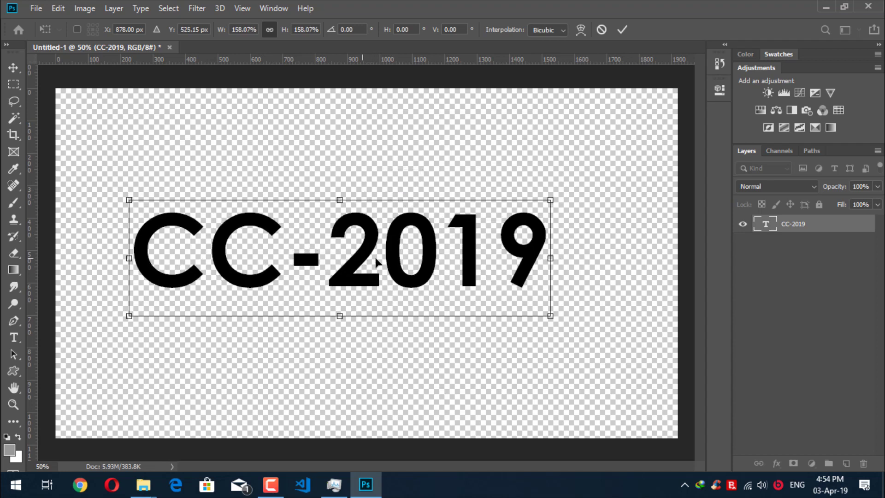
key("Return")
- Center the CC-2019 text horizontally and vertically on the whole canvas, and clear the selection
key("ctrl+a")
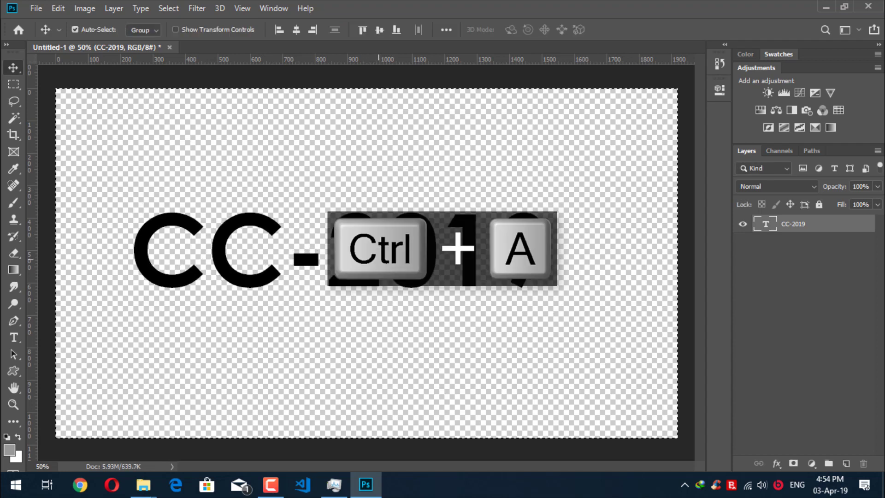
left_click(378, 29)
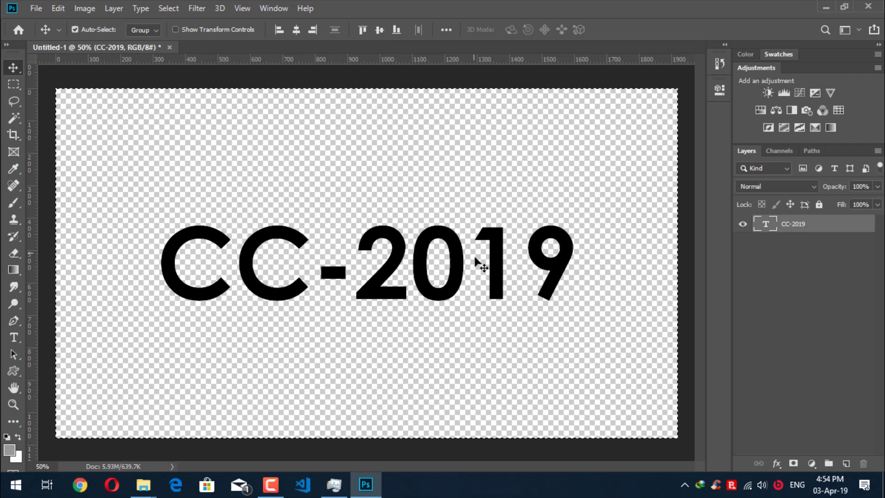
key("ctrl+d")
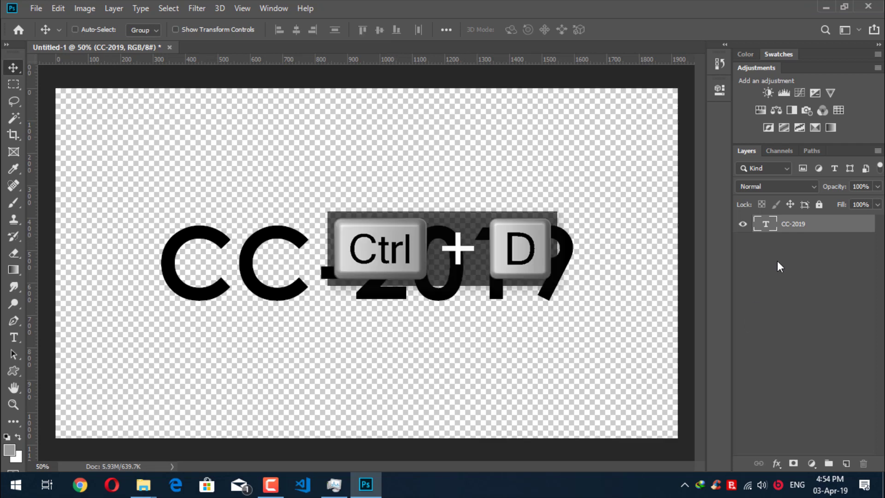
- Add a new layer named BG and place it beneath the CC-2019 text layer
left_click(846, 463)
double_click(792, 225)
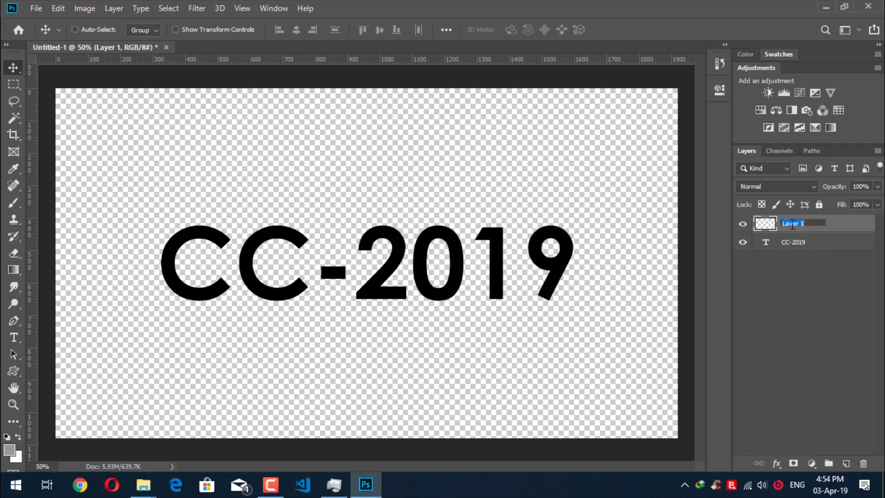
type("BG")
key("Return")
left_click_drag(823, 235, 823, 255)
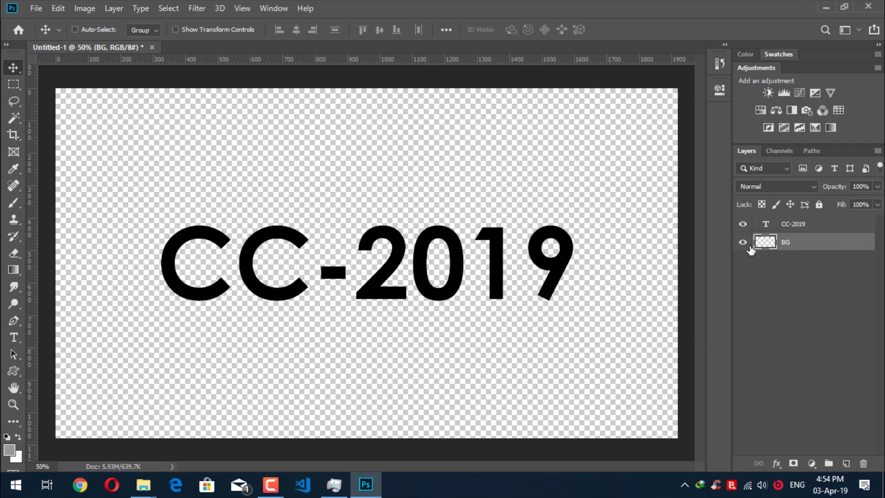
- Fill the BG layer with the grey foreground colour #989898
left_click(9, 450)
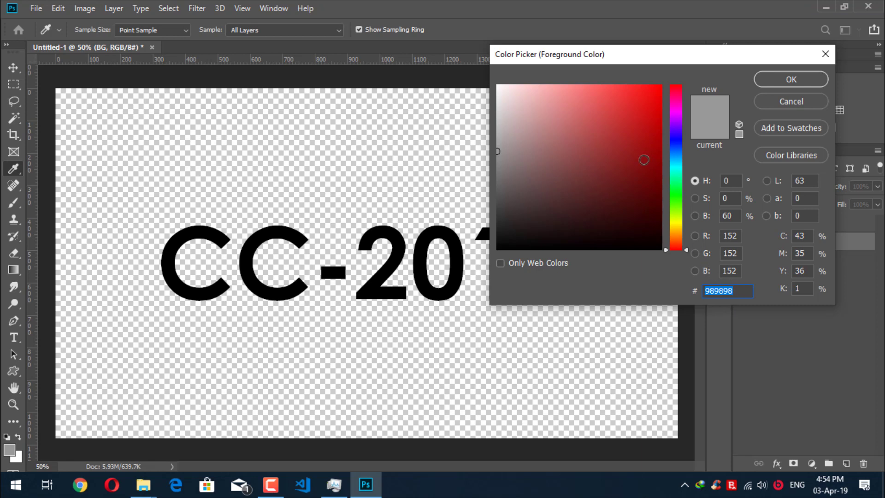
left_click(786, 82)
key("v")
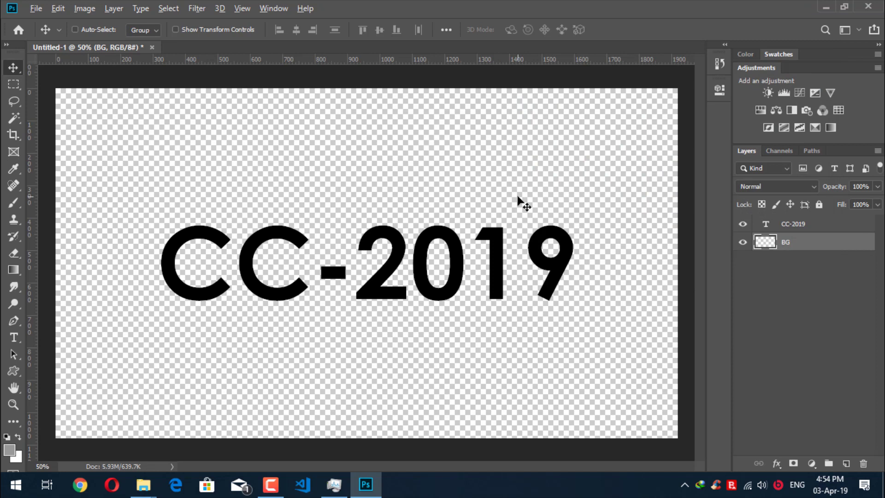
key("alt+BackSpace")
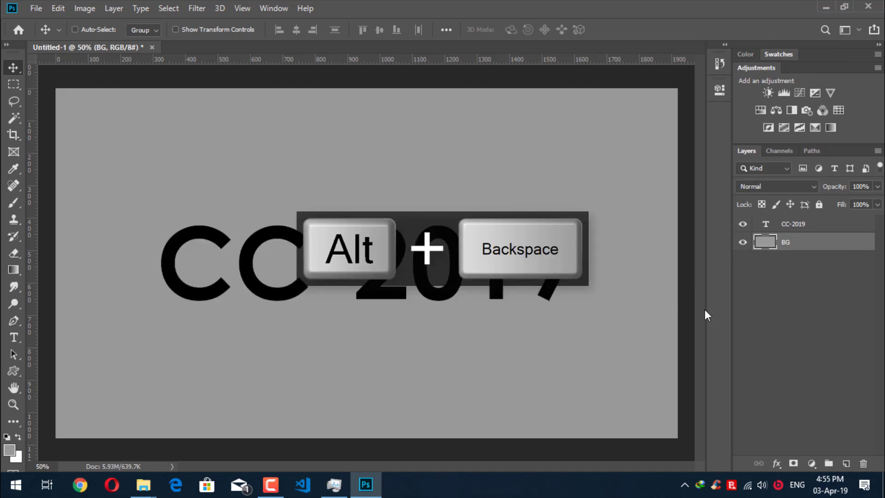
- Create a new 3D extrusion from the CC-2019 text layer and accept the switch to the 3D workspace
left_click(790, 226)
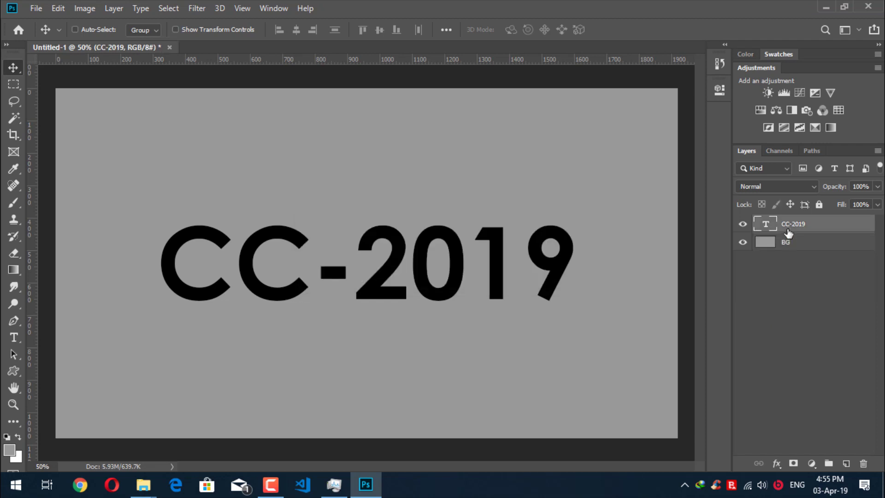
right_click(788, 230)
scroll(677, 461, "down", 2)
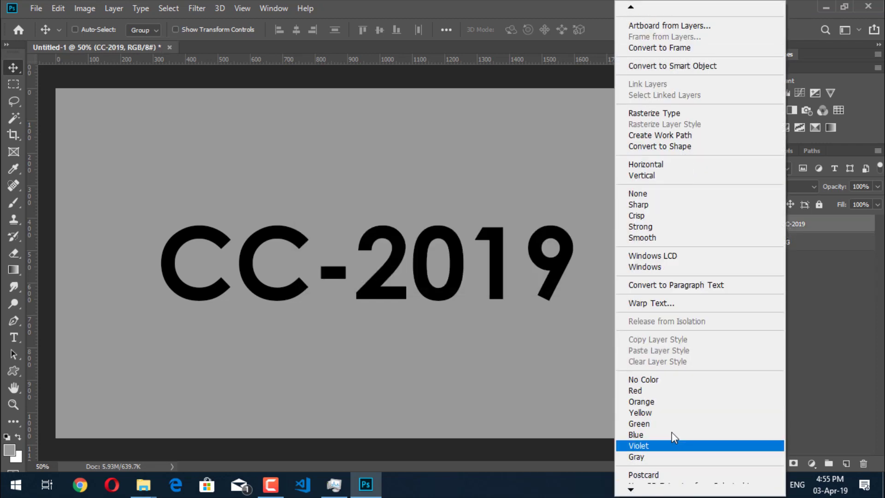
scroll(669, 461, "down", 1)
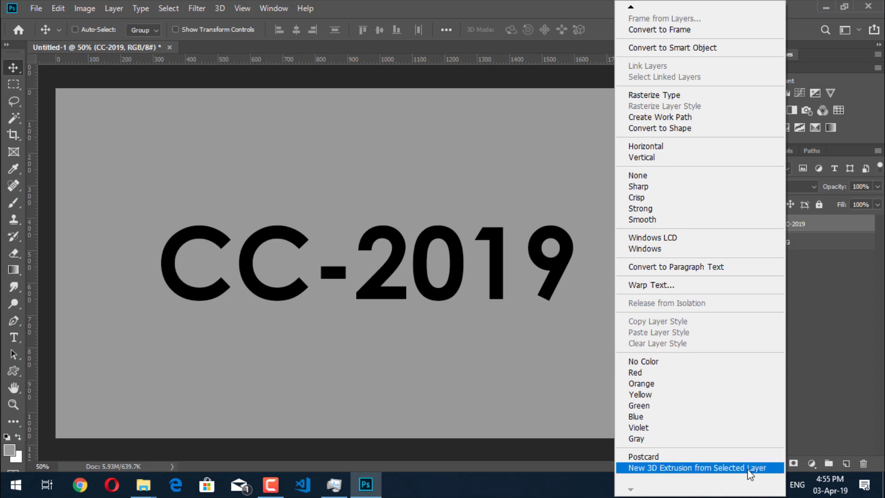
left_click(517, 6)
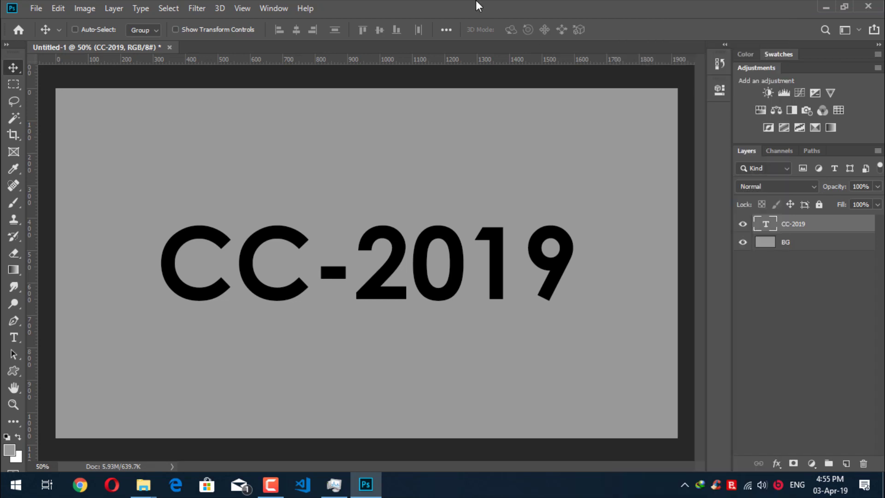
left_click(224, 8)
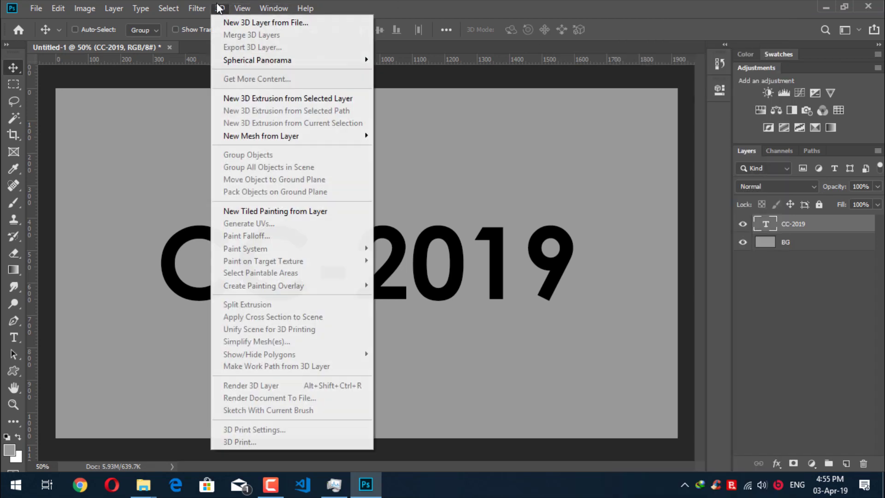
left_click(233, 99)
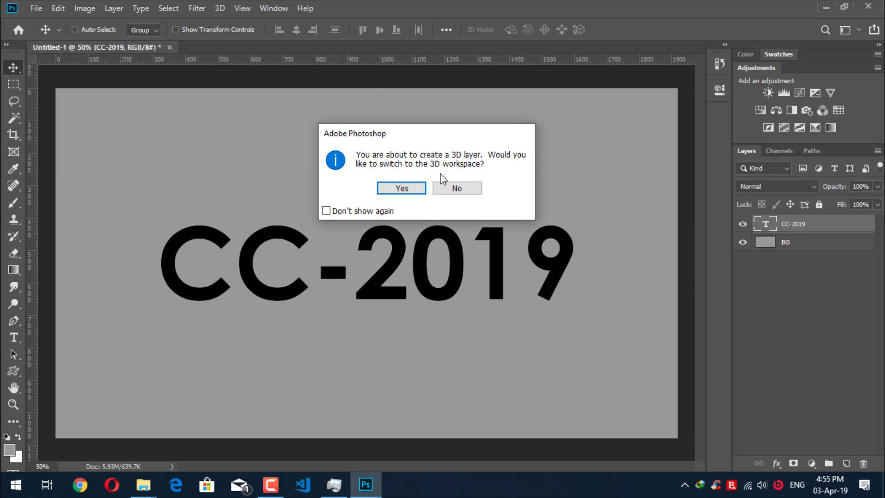
left_click(402, 188)
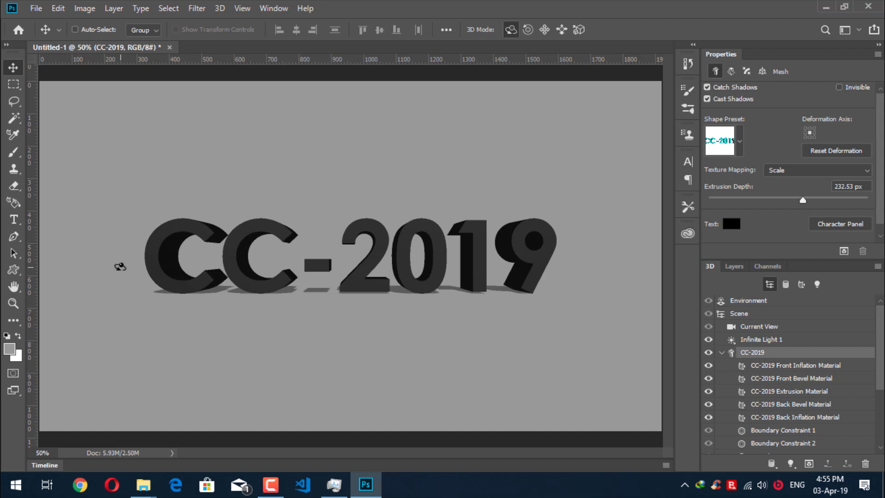
- Show the canvas extras, including the guides, 3D ground plane and secondary view
key("ctrl+h")
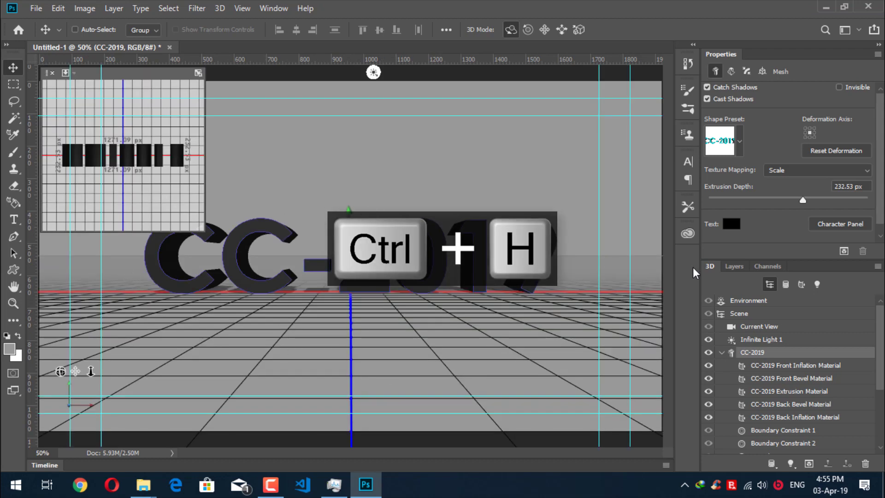
scroll(786, 380, "down", 1)
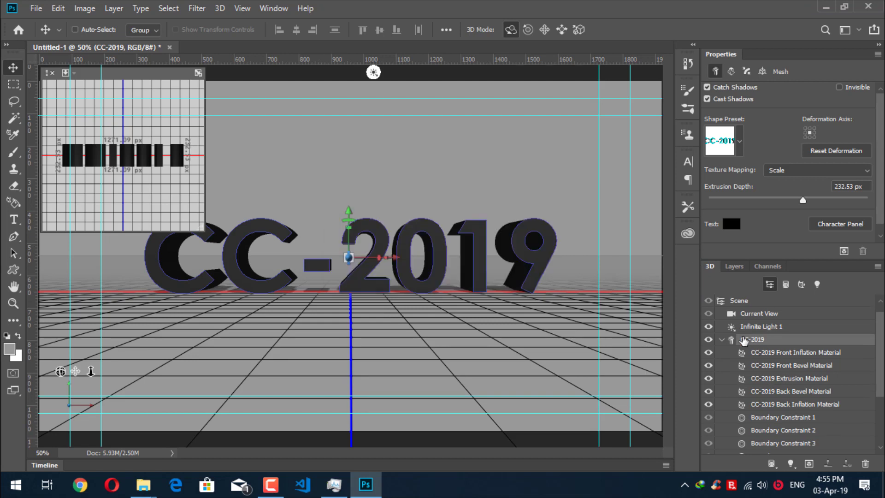
scroll(761, 345, "down", 3)
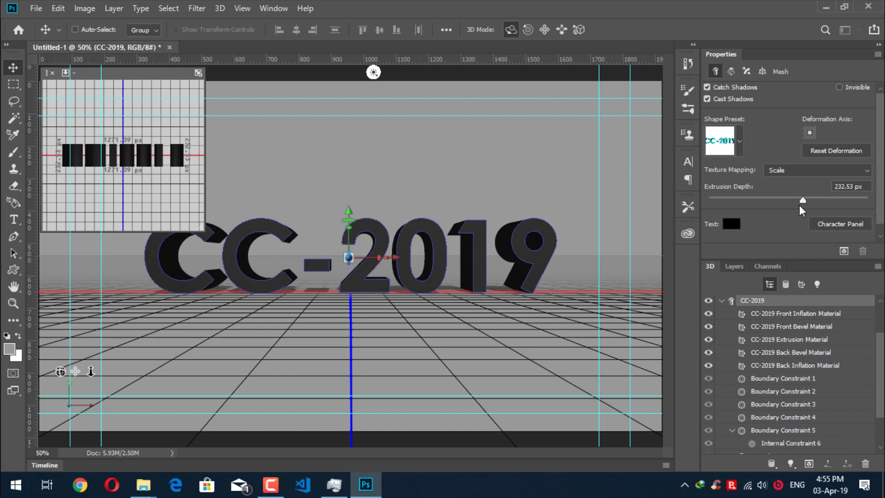
- Set the CC-2019 mesh's extrusion depth to 70 px
double_click(843, 190)
type("65")
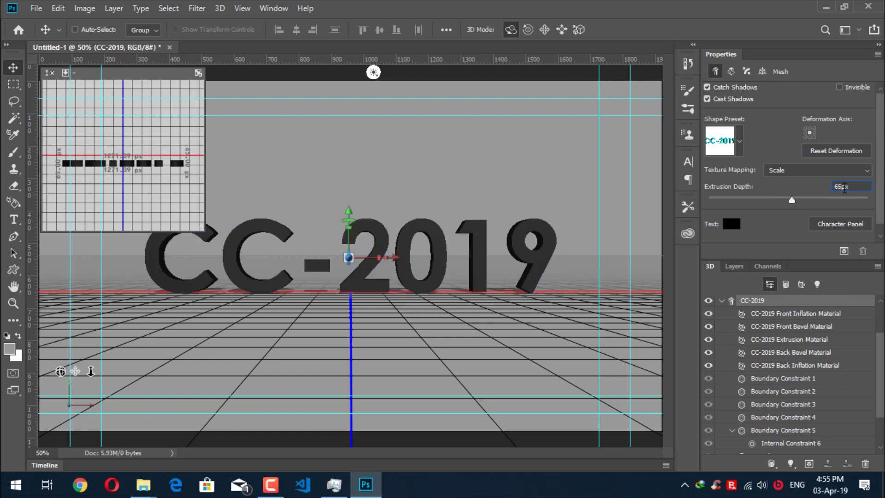
double_click(846, 186)
type("75")
key("Return")
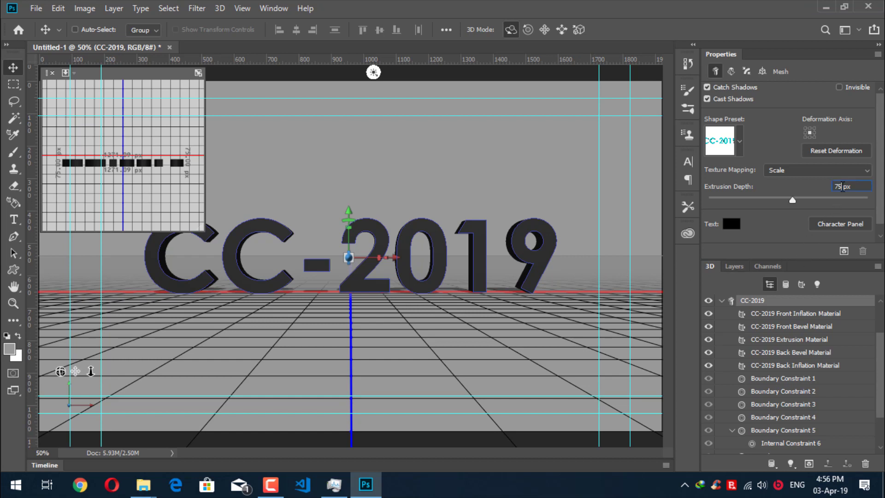
key("BackSpace")
type("0")
key("Return")
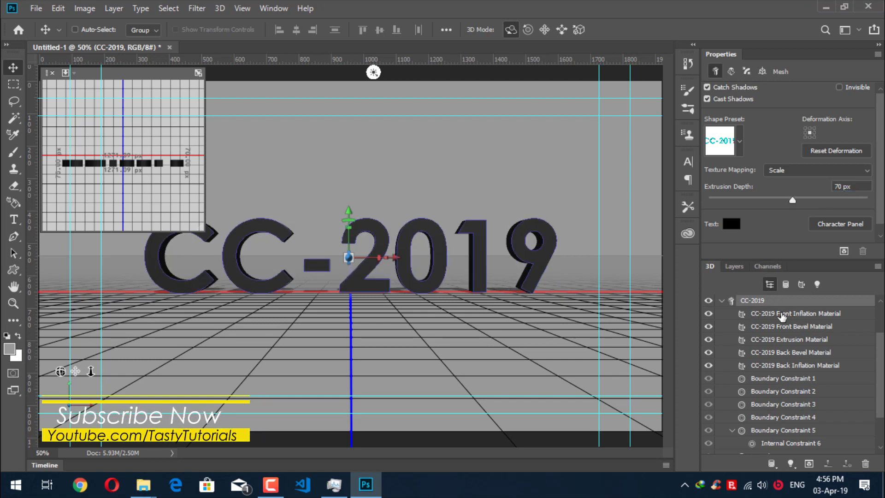
- Apply the Plastic Glossy (Blue) material preset to the CC-2019 Front Inflation Material
left_click(794, 315)
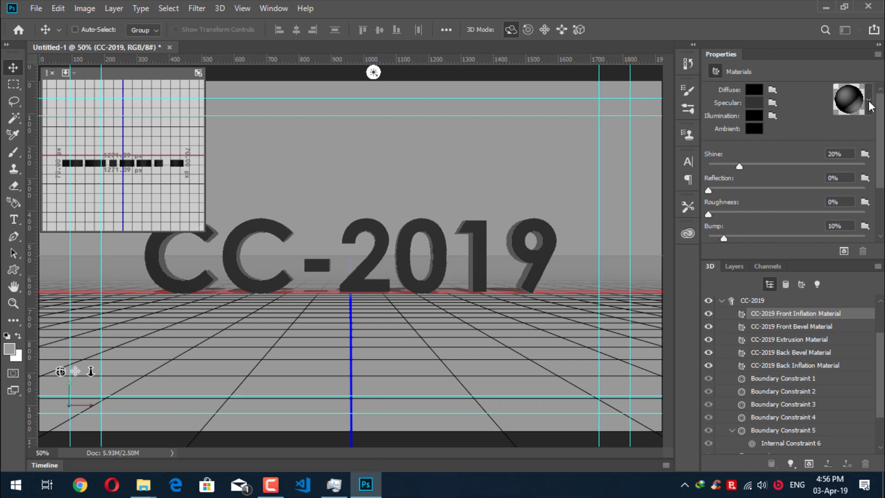
left_click(870, 102)
scroll(853, 159, "down", 2)
scroll(852, 159, "down", 6)
scroll(853, 179, "up", 1)
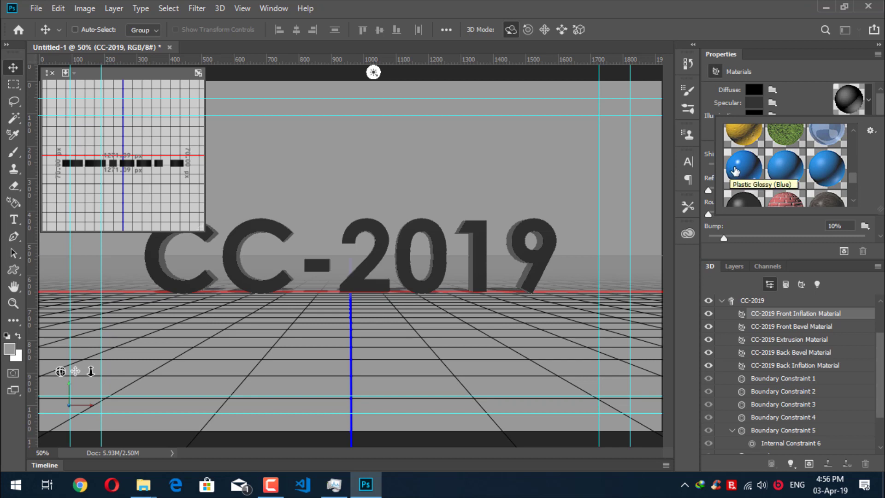
left_click(730, 172)
left_click(792, 86)
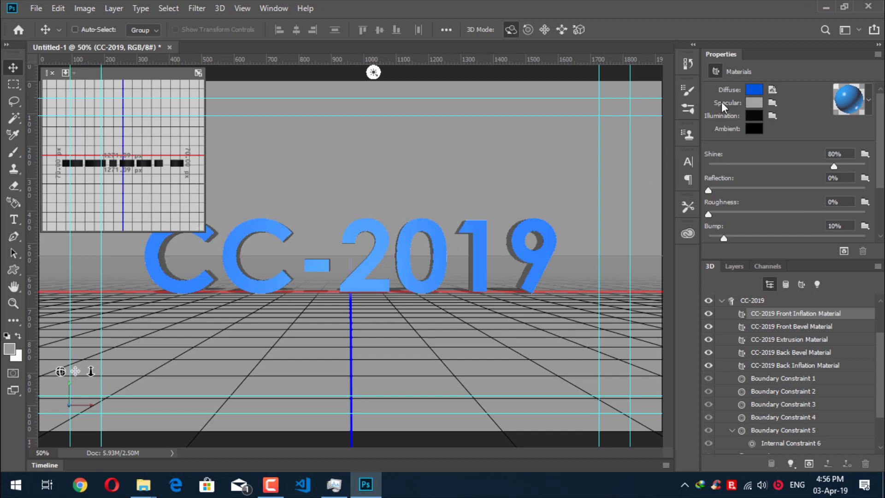
- Change the front inflation material's specular colour to bright blue, RGB 0, 102, 255
left_click(752, 107)
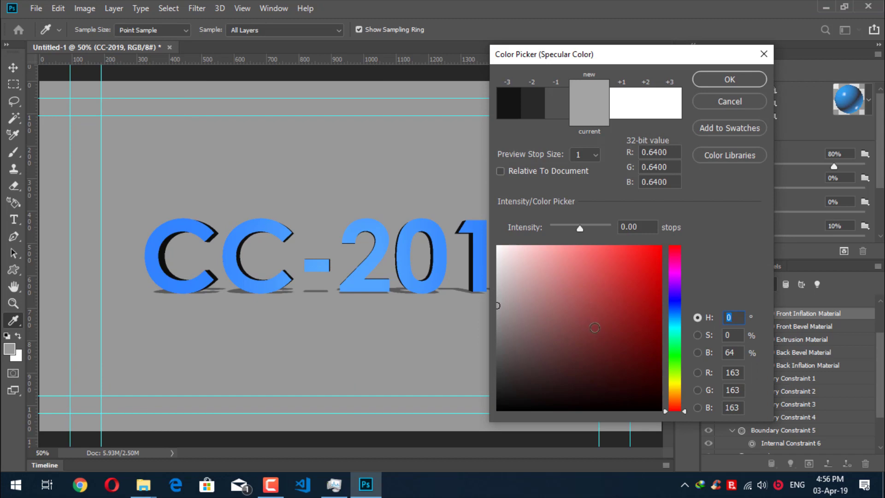
left_click_drag(615, 316, 680, 227)
left_click_drag(683, 411, 675, 312)
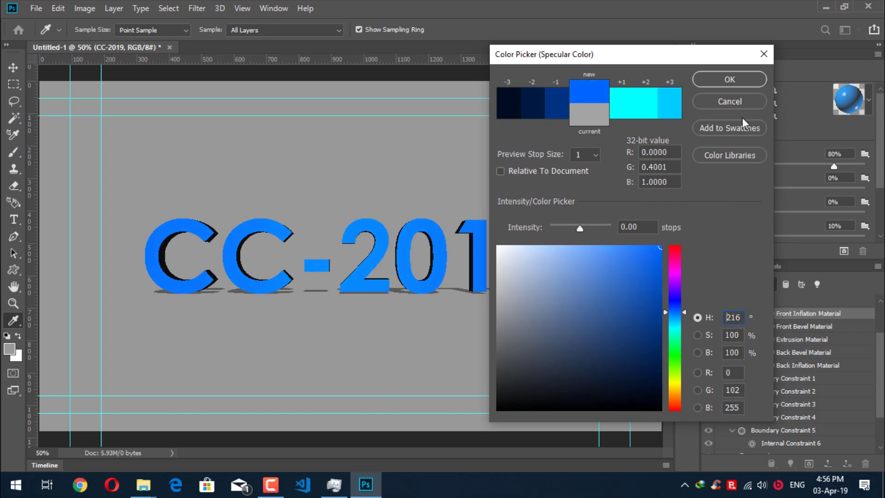
left_click(735, 76)
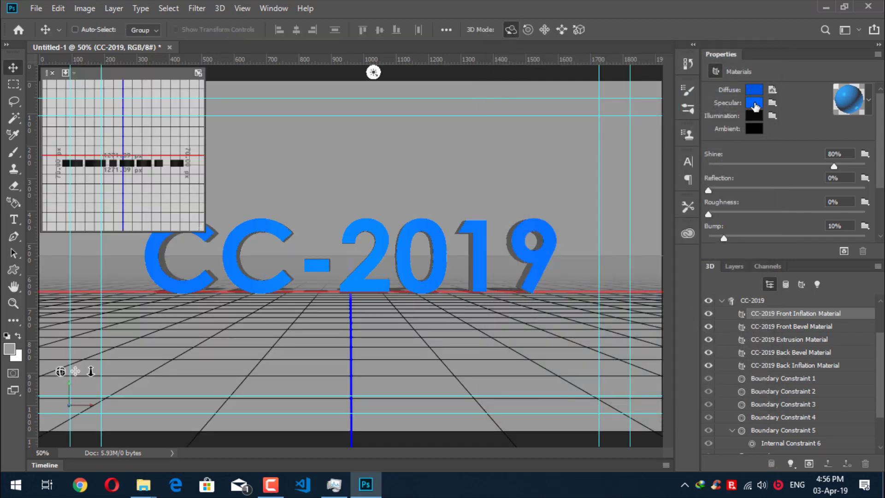
- Set the front inflation material's diffuse colour to hue 216°, saturation 100% and brightness 100%
left_click(754, 91)
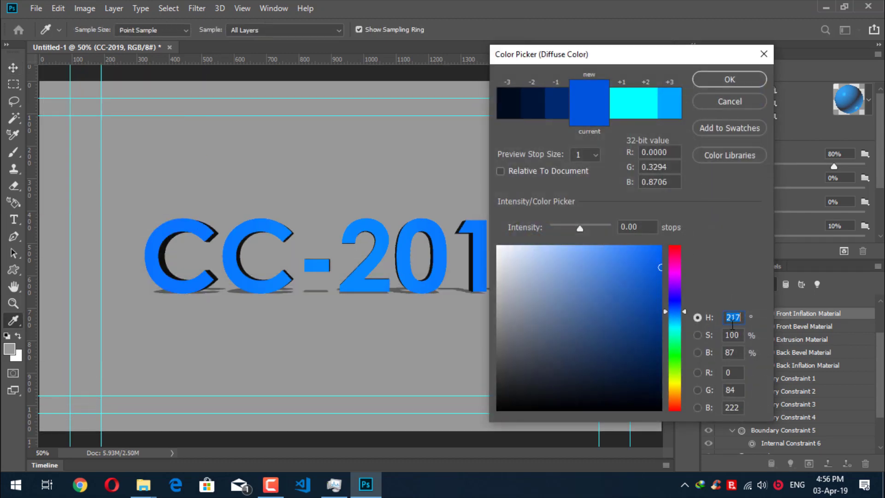
key("Down")
key("Tab")
key("Tab")
key("Tab")
left_click(738, 352)
type("100")
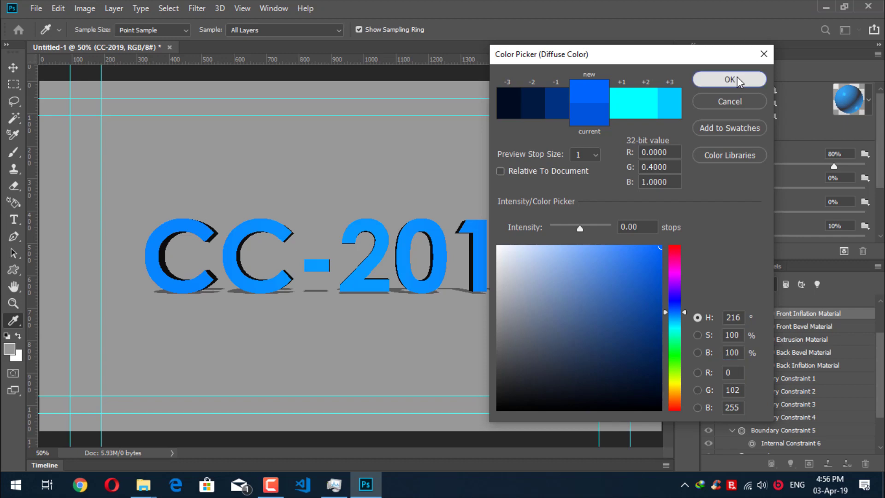
left_click(737, 79)
- Set the front inflation material's shine to 42%, bump to 0% and refraction to 1.000
left_click(786, 166)
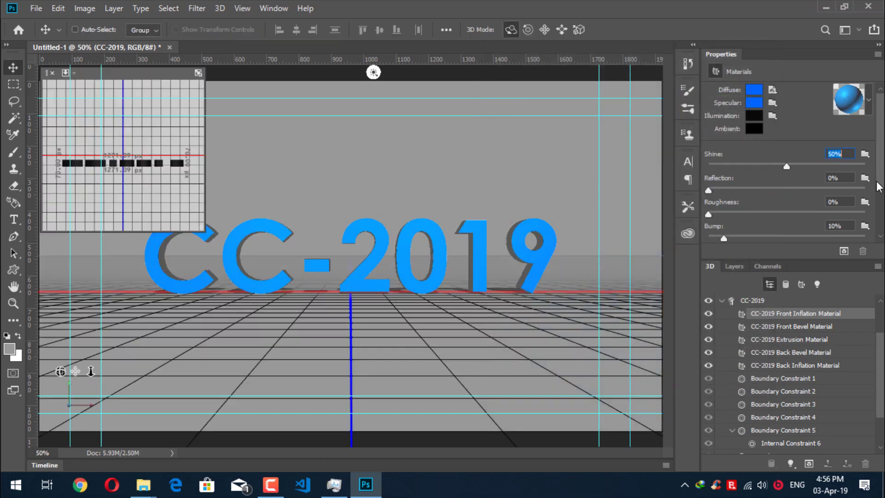
scroll(798, 166, "down", 3)
left_click_drag(724, 180, 708, 181)
left_click_drag(743, 230, 693, 228)
left_click(829, 217)
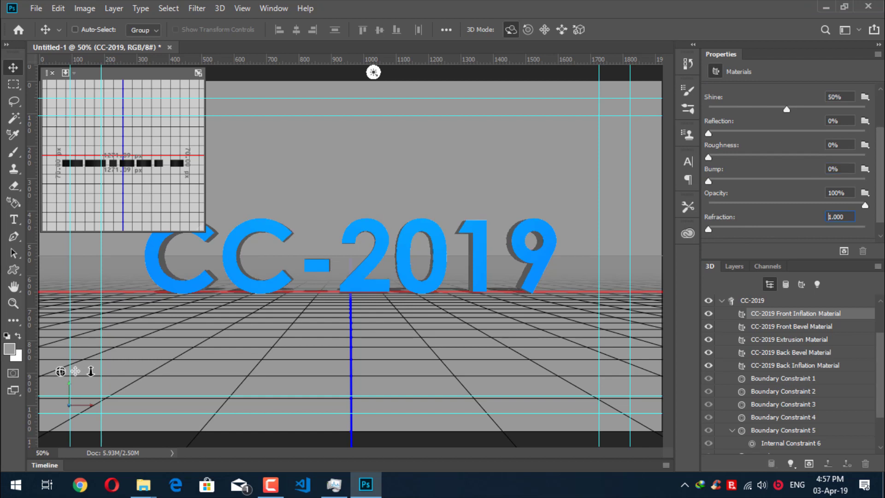
left_click_drag(883, 167, 879, 128)
left_click(774, 169)
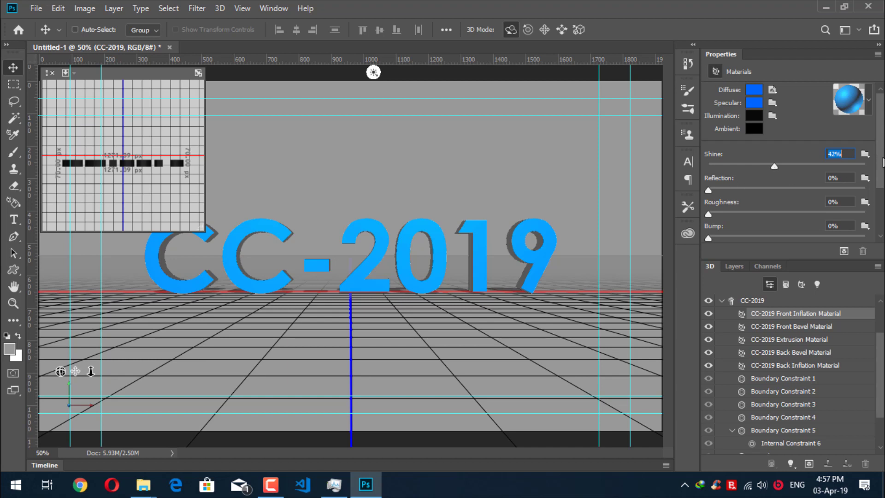
scroll(880, 164, "down", 1)
scroll(881, 213, "down", 3)
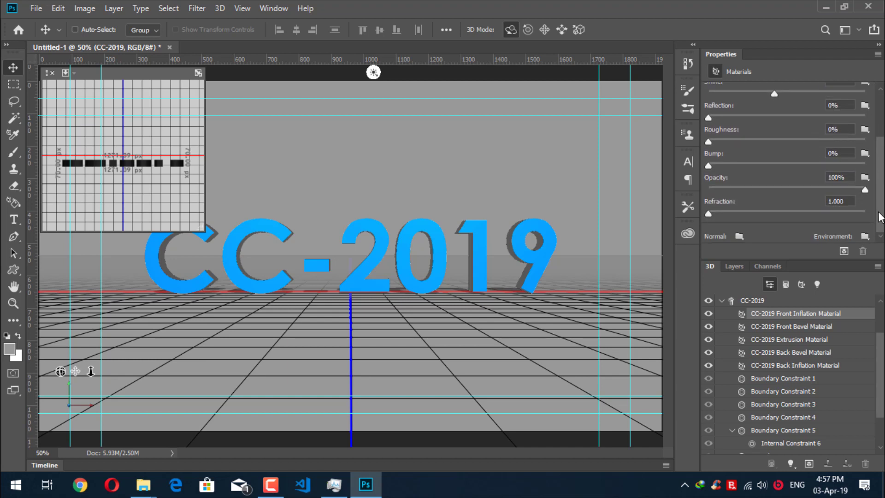
- Apply the shiny yellow gold material preset to the CC-2019 extrusion, back bevel and back inflation materials together
left_click(784, 340)
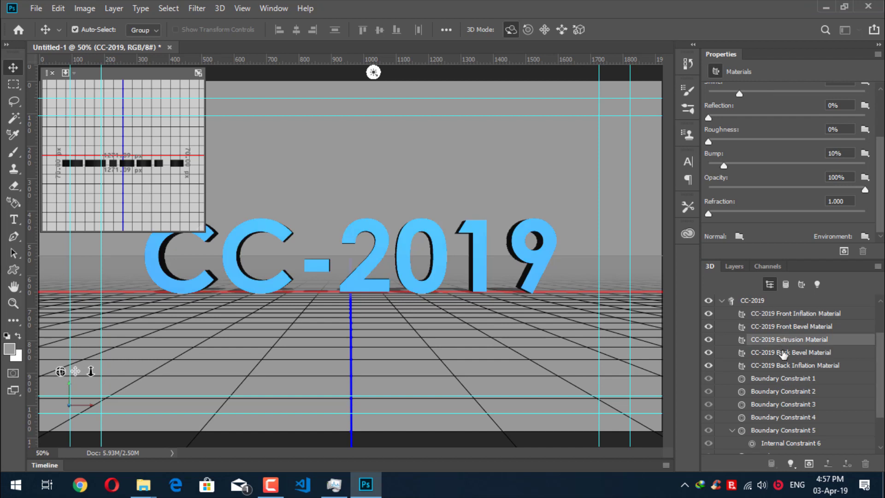
left_click(782, 353, "shift")
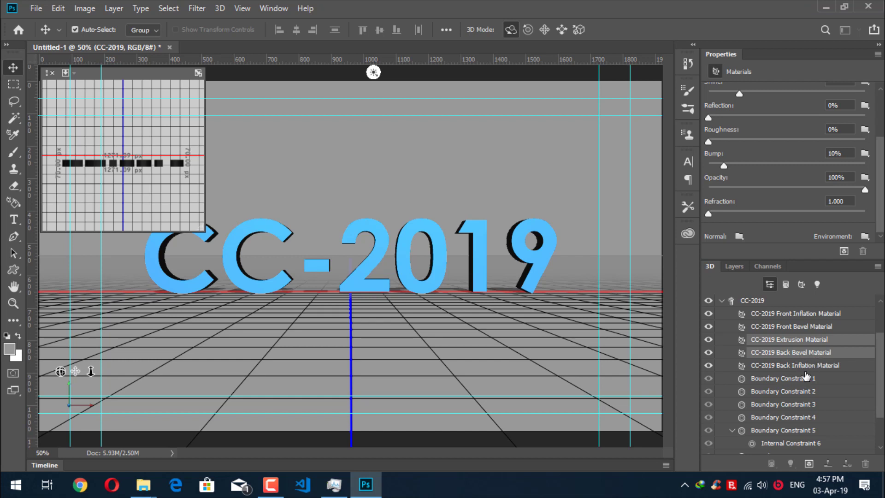
left_click(814, 369, "shift")
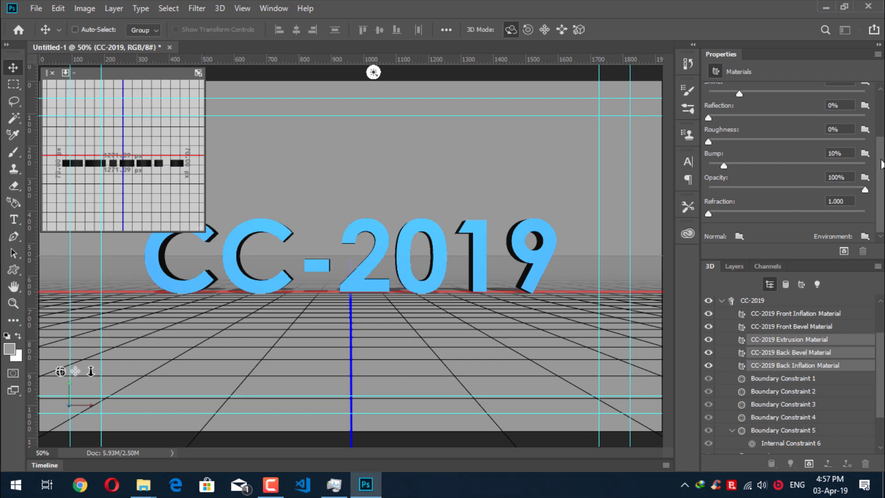
left_click_drag(881, 165, 880, 111)
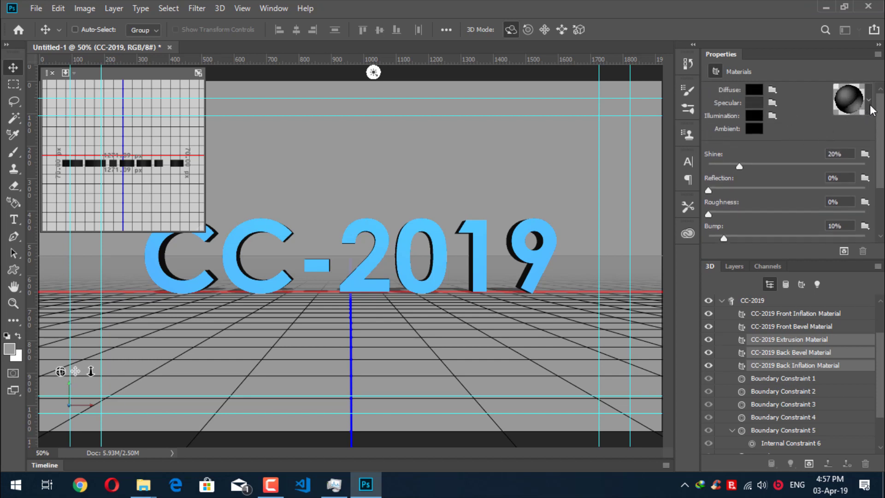
left_click(869, 100)
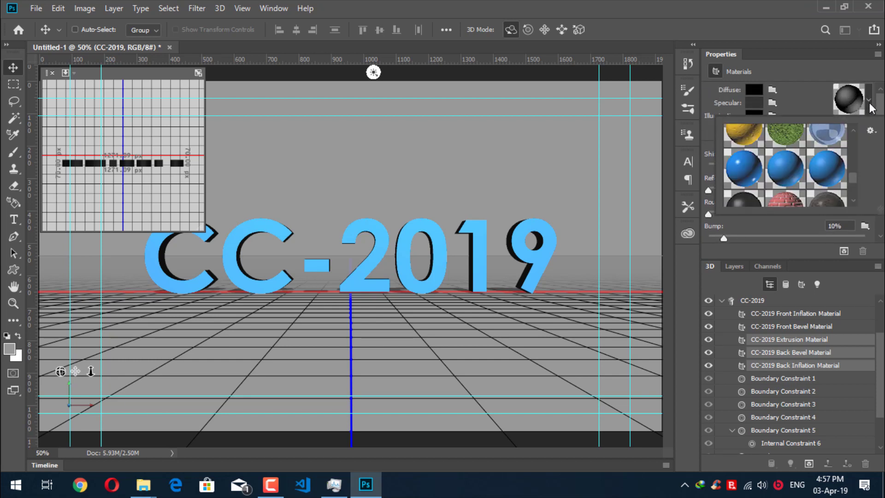
left_click_drag(852, 176, 852, 161)
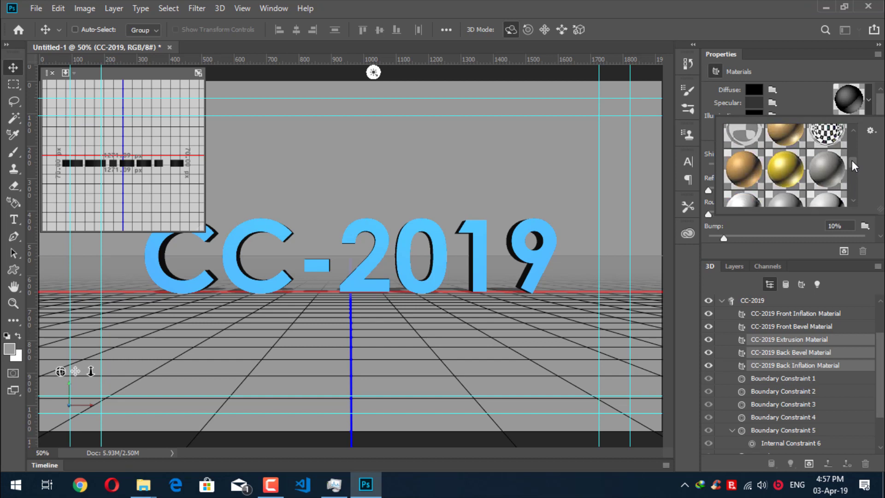
left_click(773, 175)
left_click(802, 85)
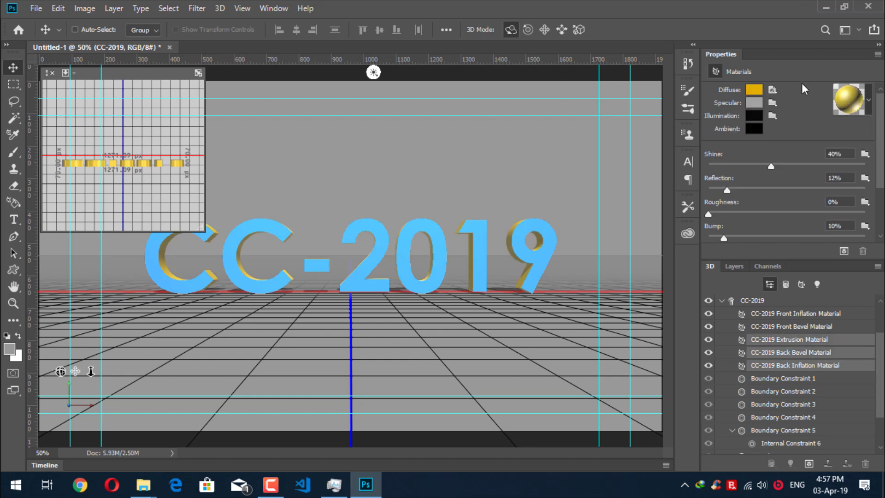
- Change the specular colour of the three selected materials to orange with hue 25°, saturation 100% and brightness 100%
left_click(753, 102)
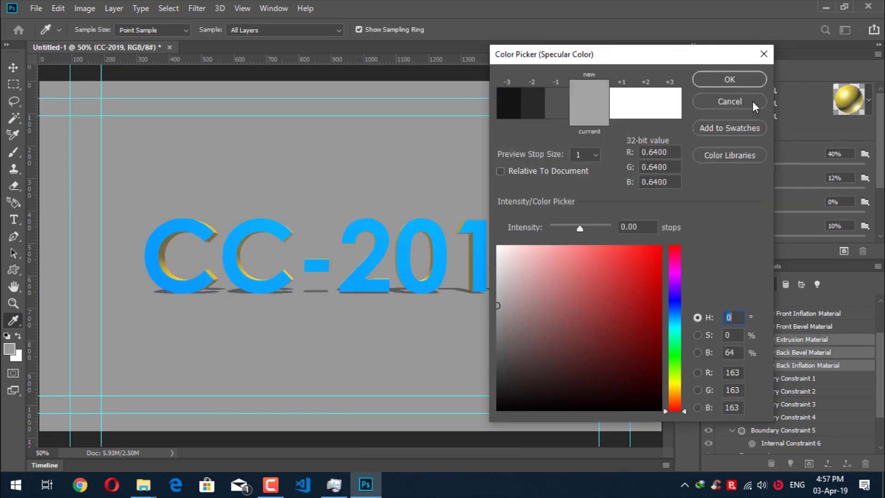
left_click_drag(612, 285, 668, 231)
mouse_move(671, 411)
left_mouse_down()
mouse_move(672, 391)
mouse_move(674, 399)
left_mouse_up()
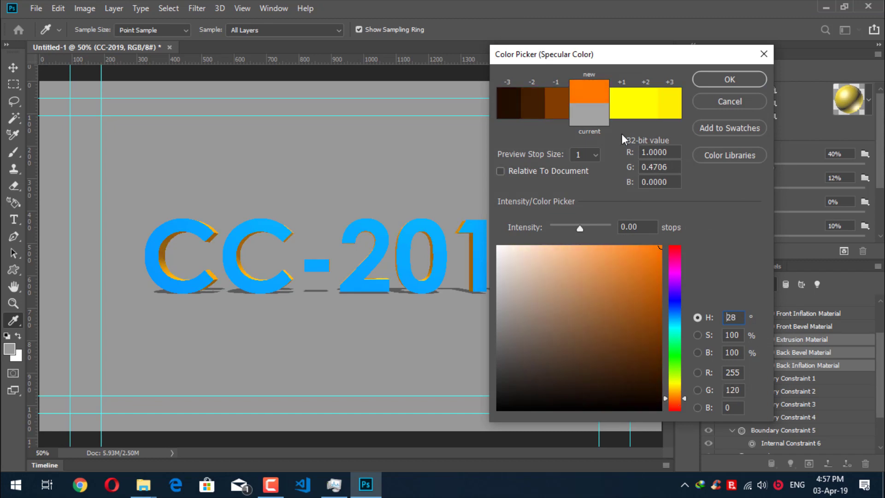
key("Down")
left_click_drag(684, 399, 682, 400)
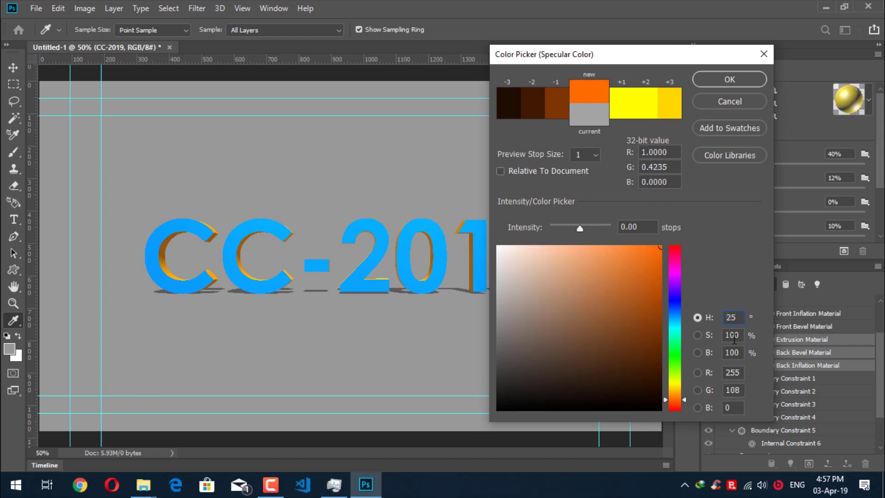
left_click(734, 83)
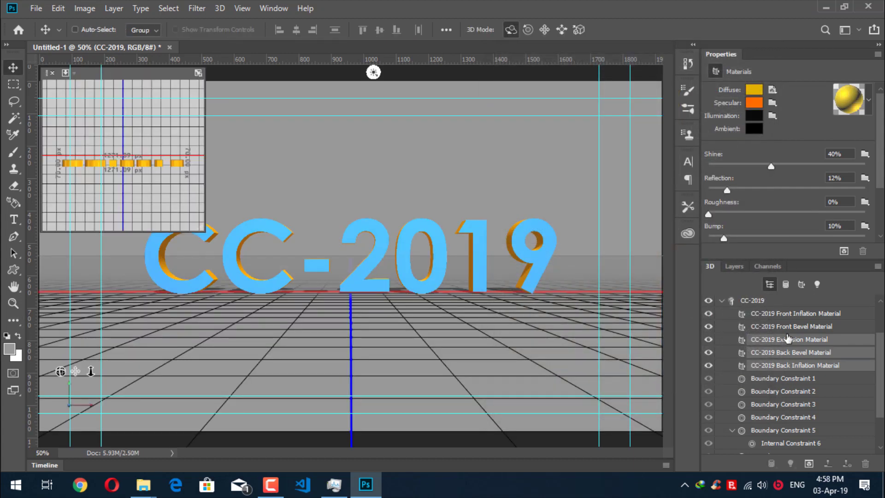
- Set the diffuse colour of the selected extrusion and back materials to hue 25° and brightness 100%
left_click(756, 91)
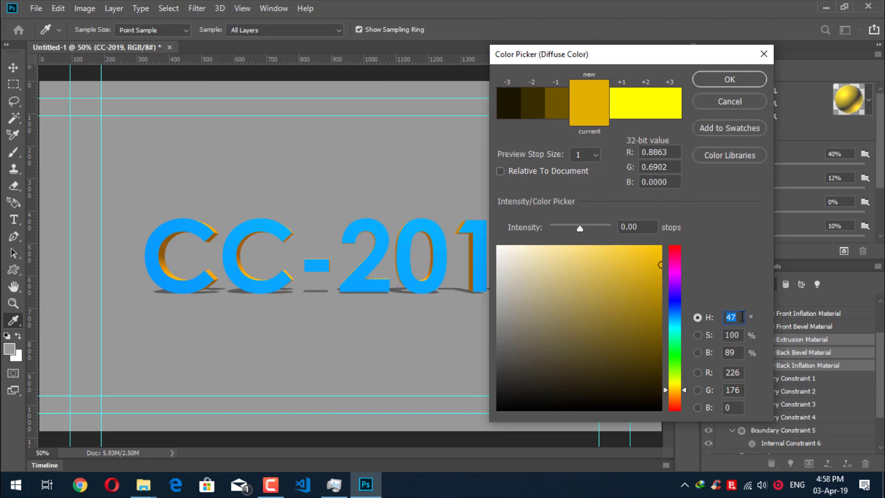
type("25")
left_click(737, 352)
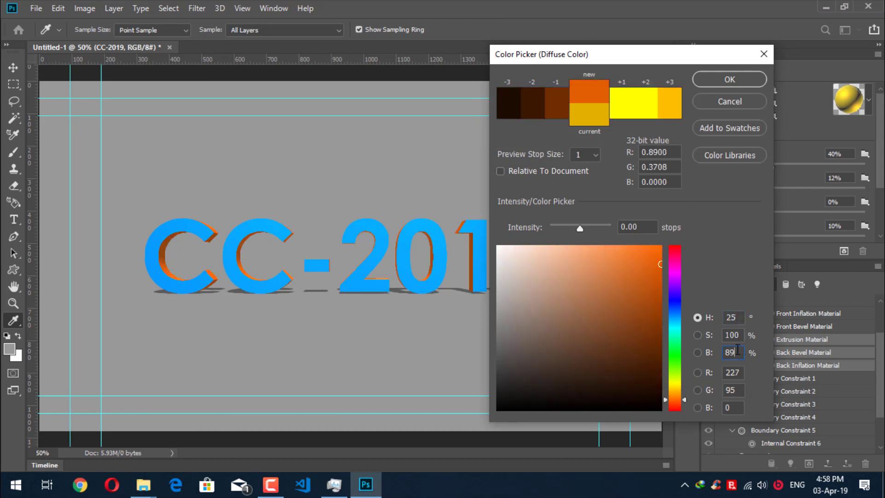
key("BackSpace")
key("BackSpace")
type("100")
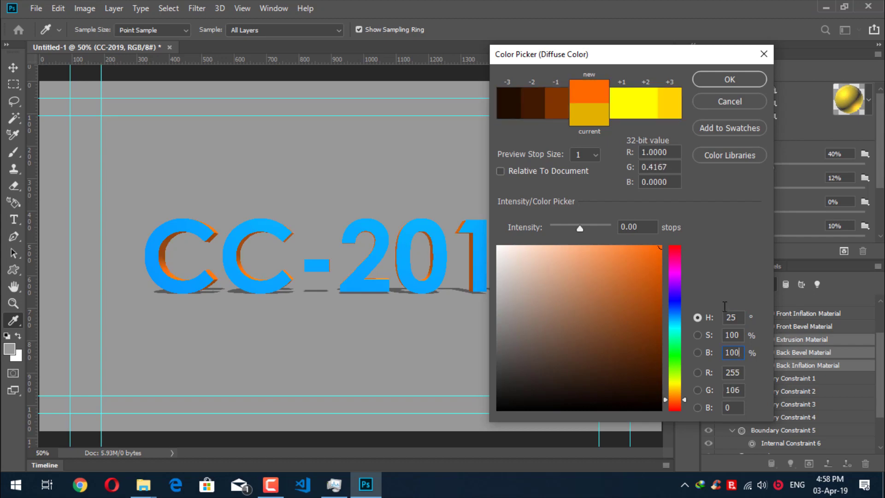
left_click(729, 79)
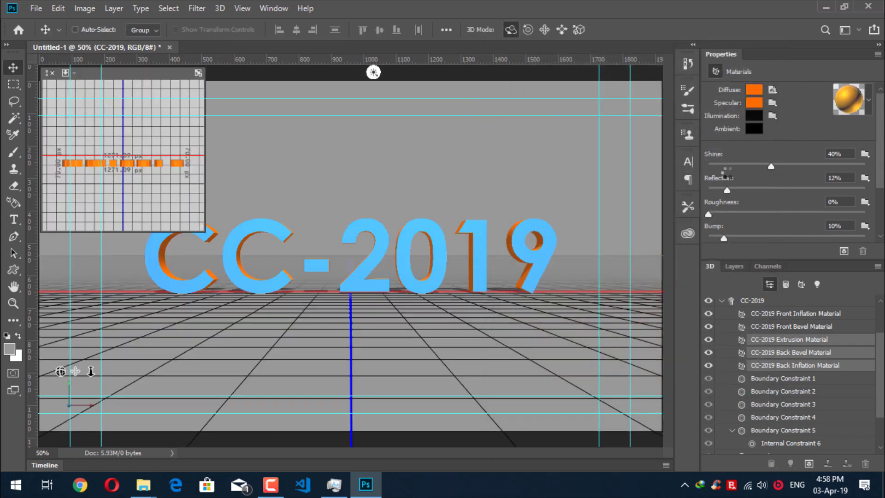
- Set the shine to 100% and the reflection to 8% for the selected extrusion and back materials
left_click_drag(764, 167, 882, 180)
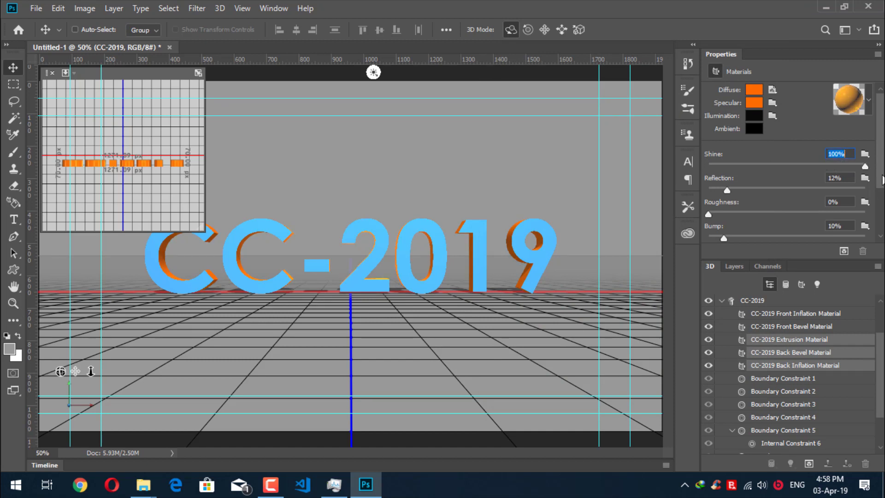
scroll(765, 152, "down", 4)
left_click(721, 131)
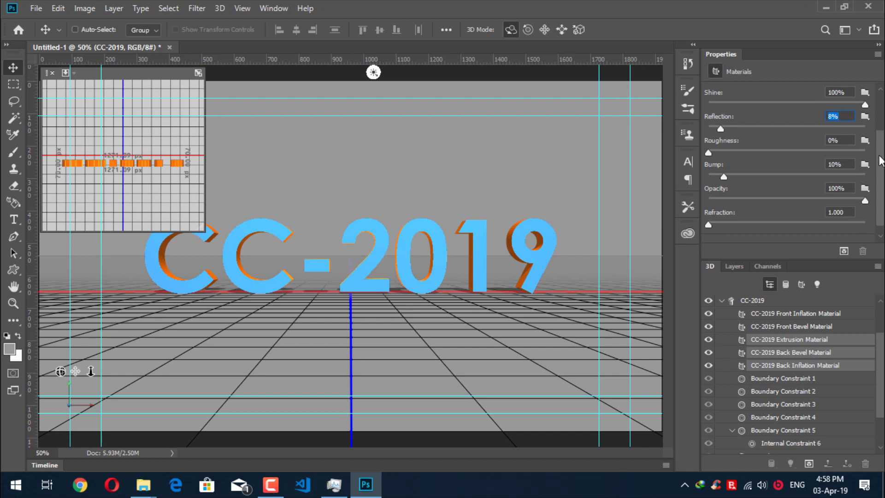
scroll(880, 162, "down", 1)
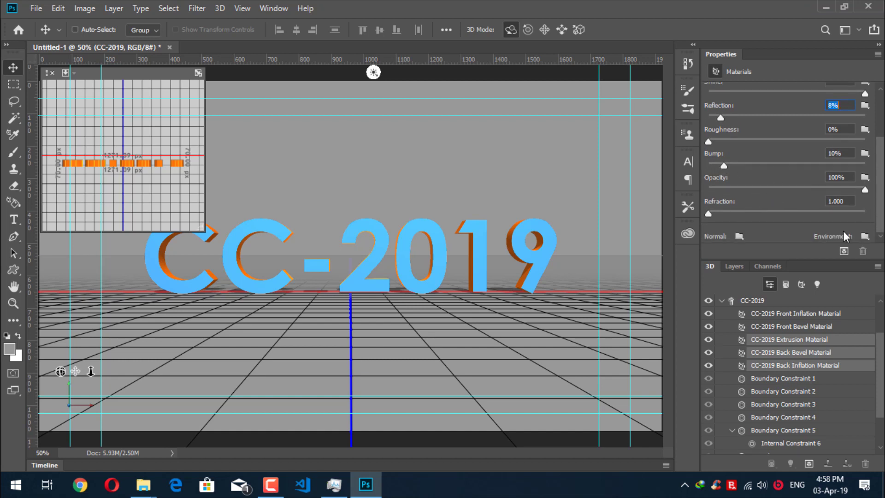
scroll(766, 364, "up", 1)
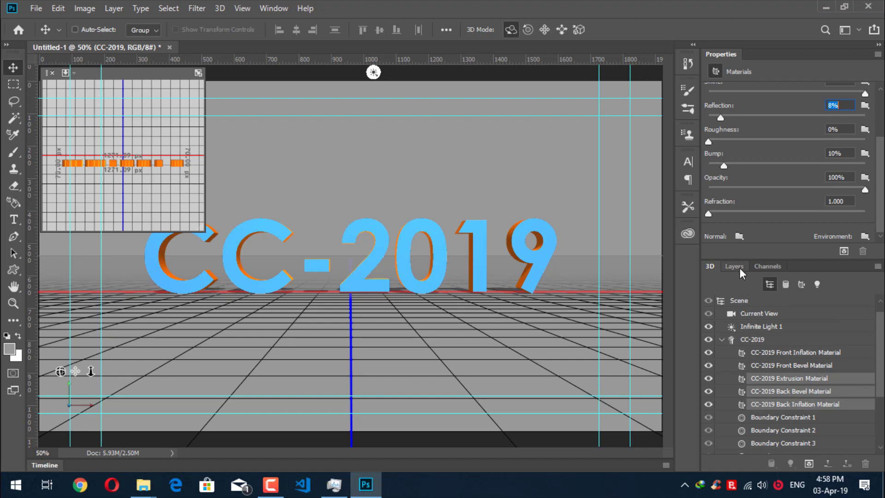
- Convert the BG layer into a 3D postcard and collapse its texture list
left_click(733, 266)
left_click(871, 340)
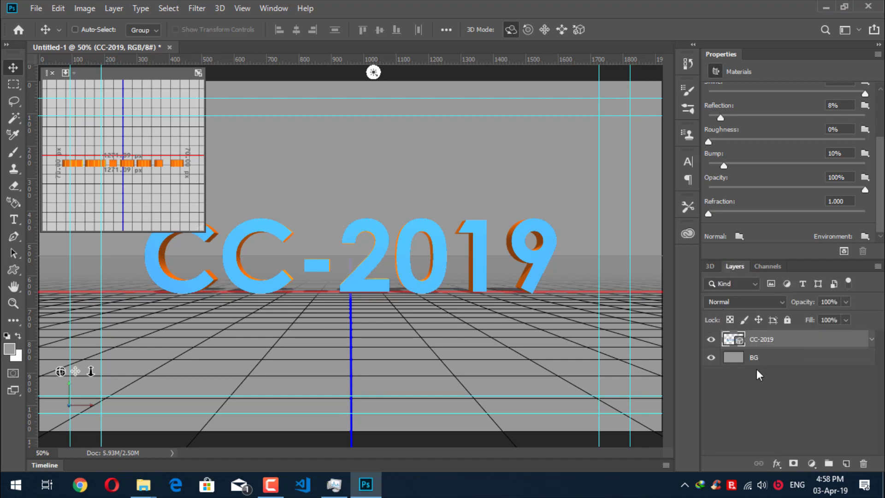
left_click(758, 362)
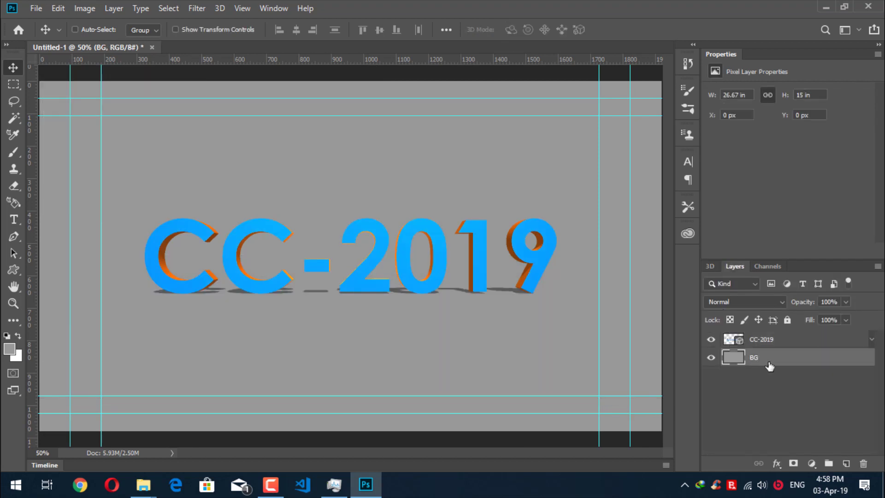
right_click(773, 364)
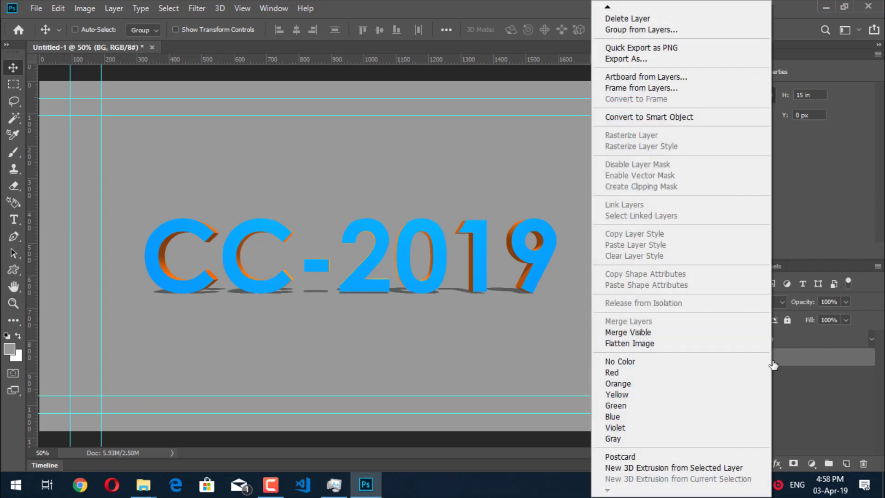
left_click(635, 457)
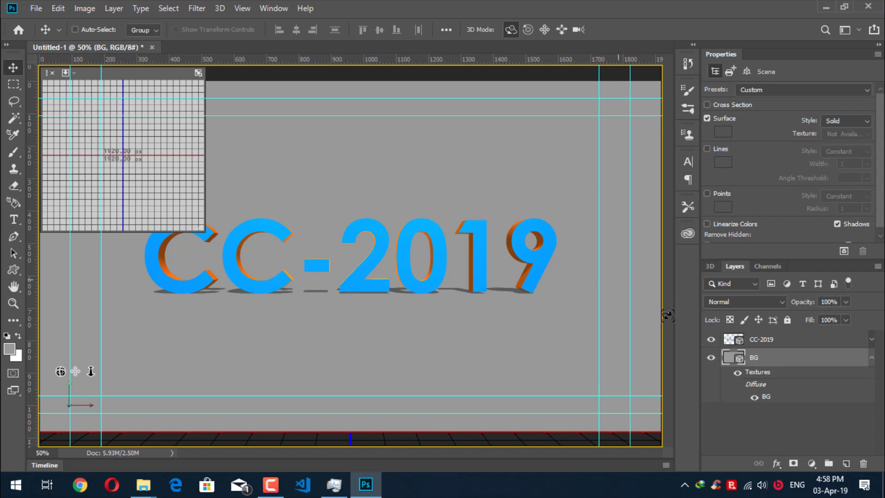
left_click(871, 358)
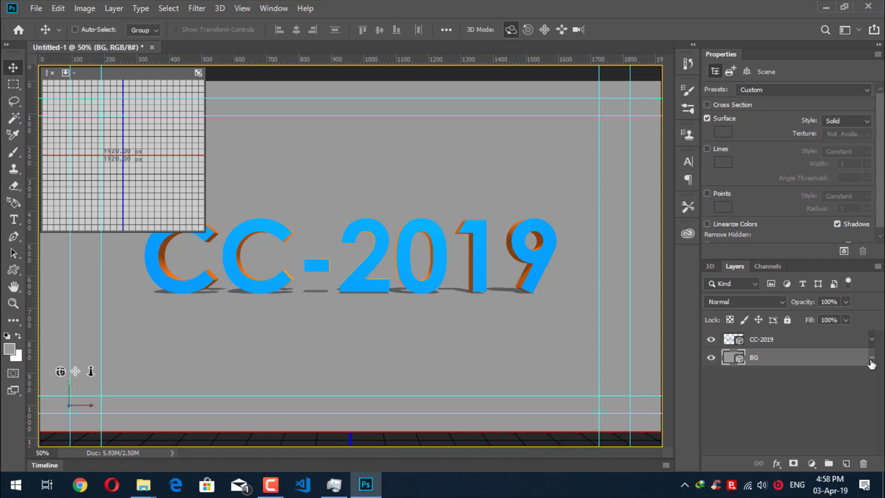
- Move the CC-2019 layer below BG and merge the two 3D layers into one scene
left_click(772, 343)
left_click_drag(778, 341, 758, 367)
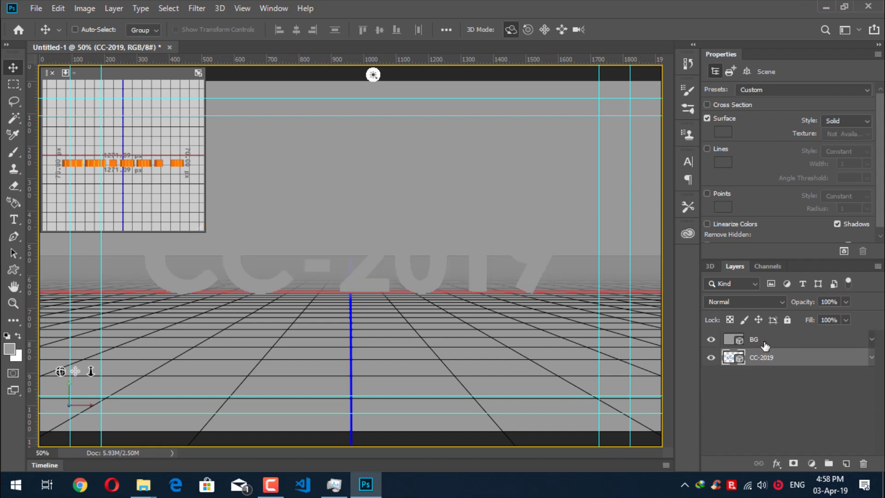
left_click(759, 341)
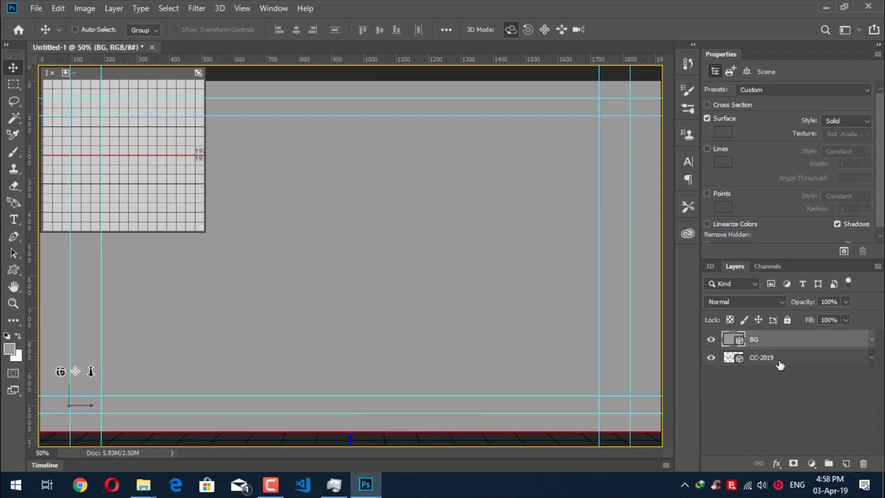
left_click(780, 365)
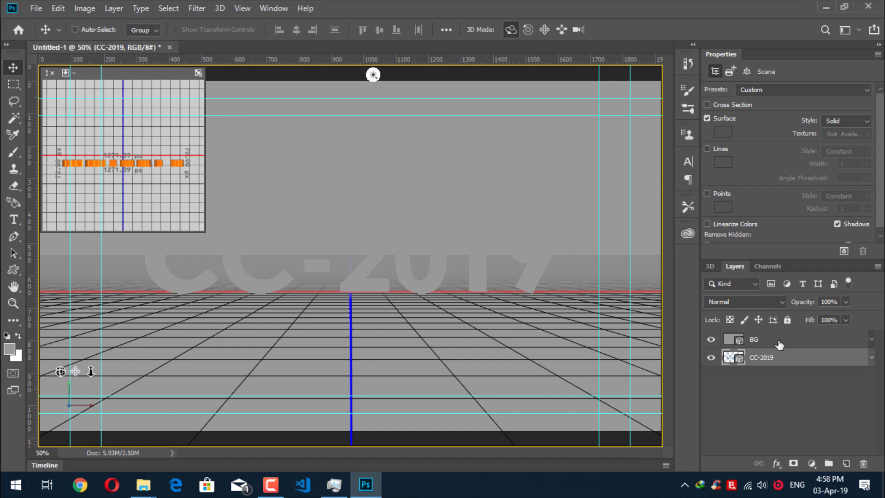
left_click(779, 344)
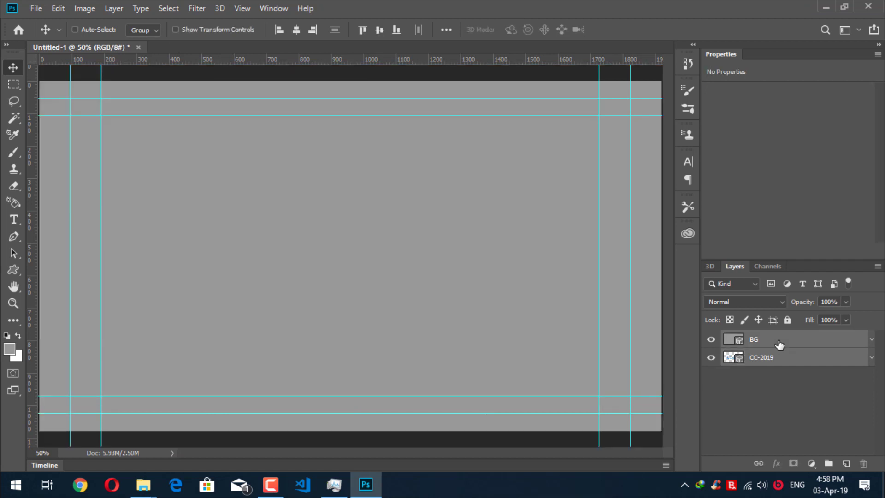
key("ctrl+e")
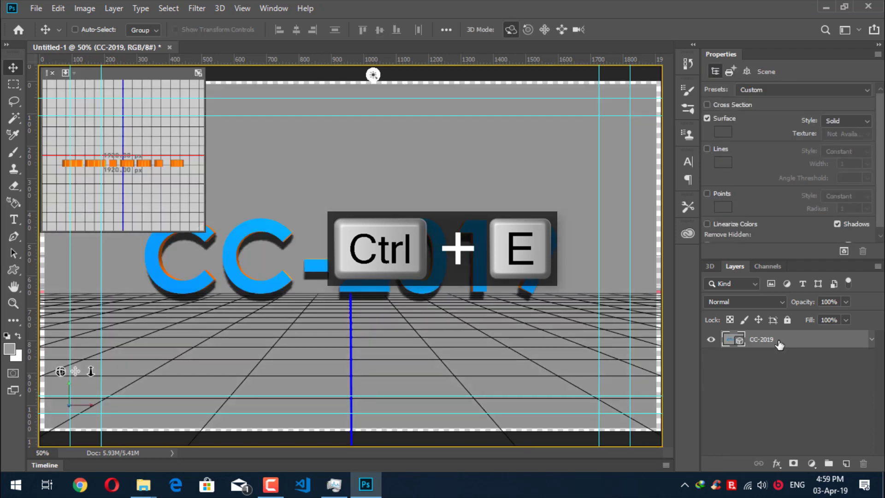
- Select the BG Mesh in the merged 3D scene and preview the canvas with the guides and 3D overlays temporarily hidden
left_click(710, 266)
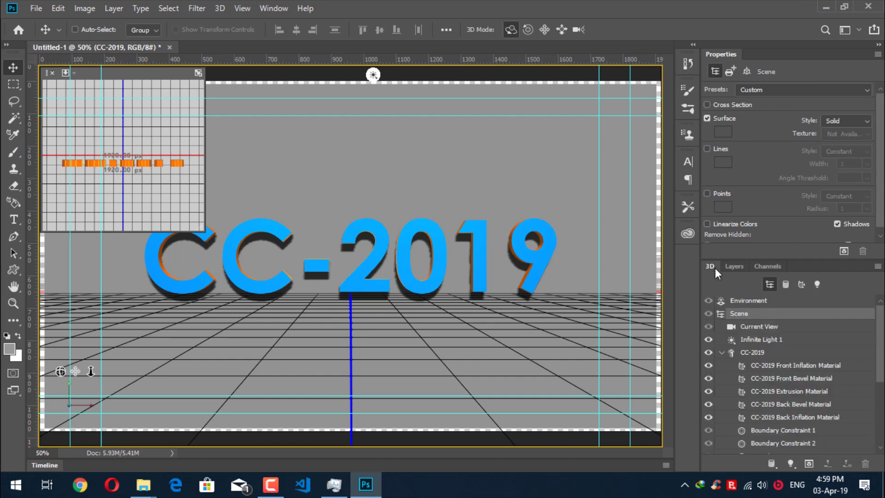
left_click_drag(881, 353, 881, 389)
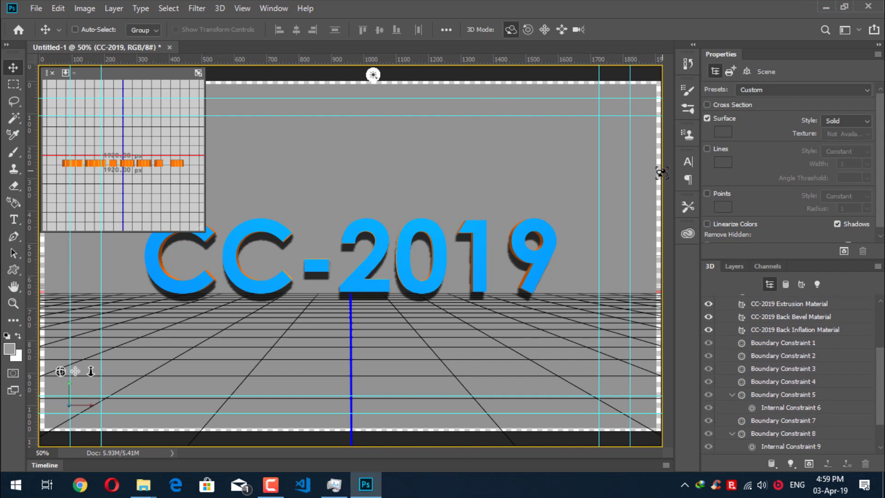
left_click_drag(881, 391, 881, 410)
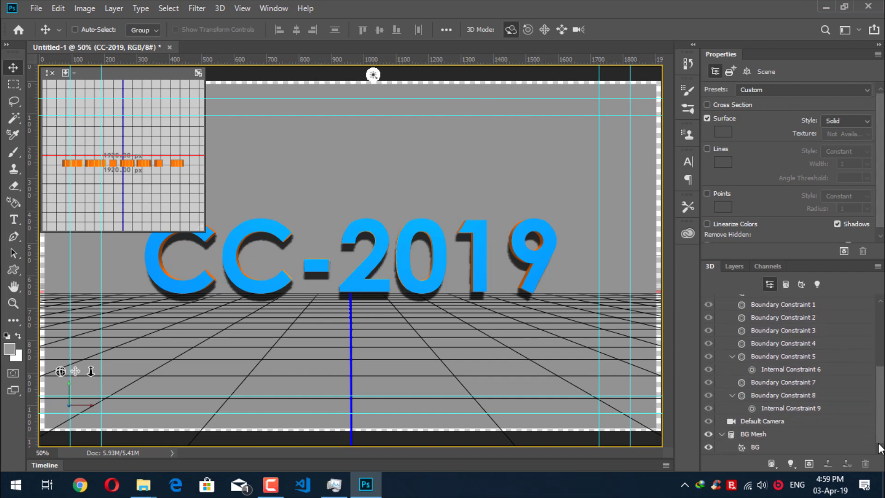
left_click(782, 437)
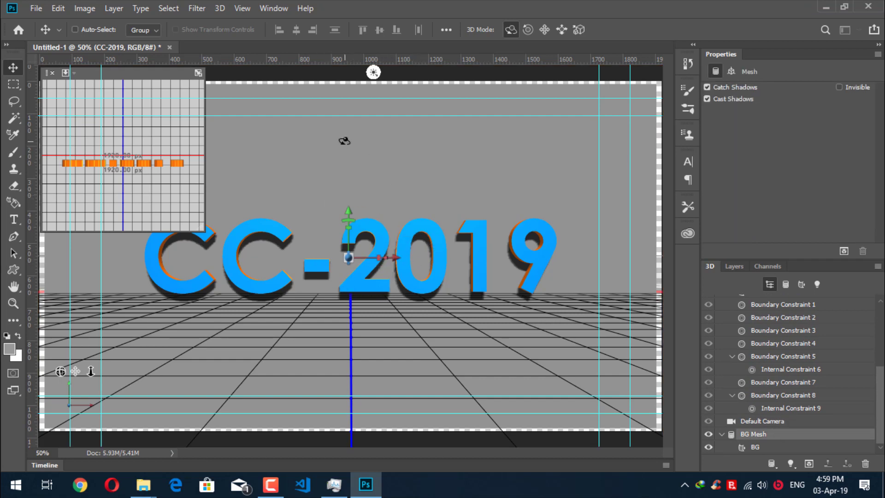
key("ctrl+h")
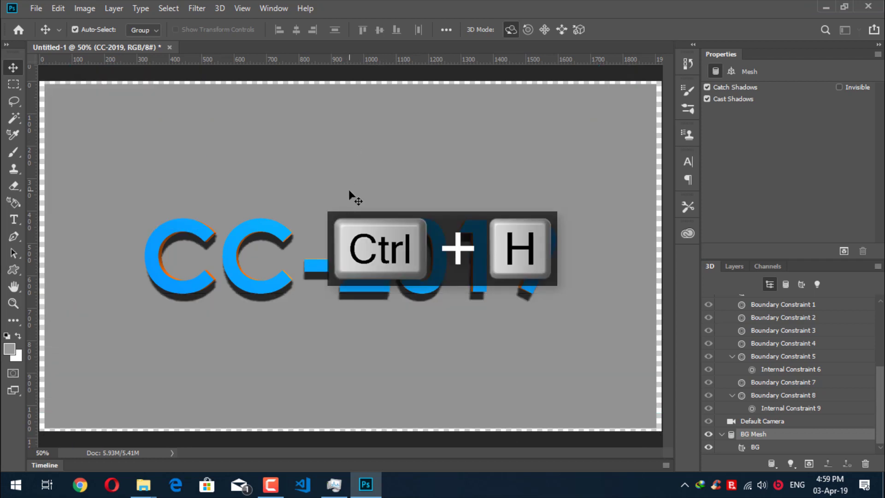
key("ctrl+h")
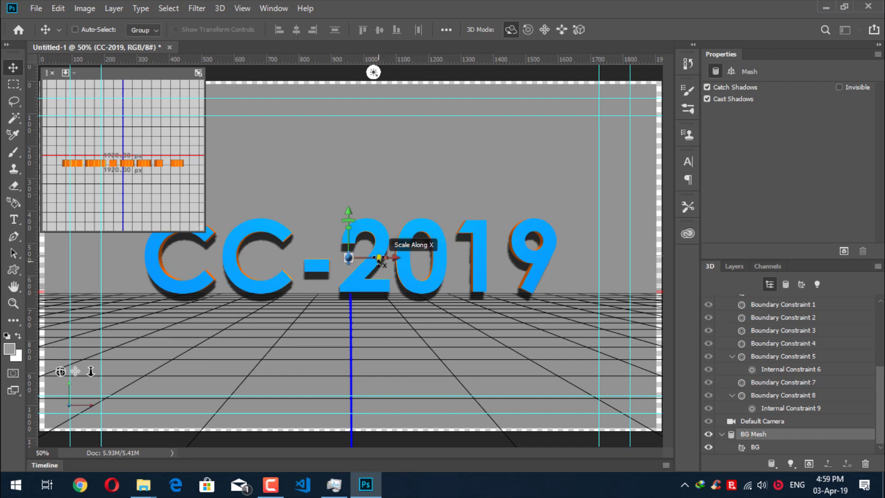
- Scale the BG Mesh along X to about 1981 px and along Y until it covers the full canvas
left_click_drag(378, 259, 388, 262)
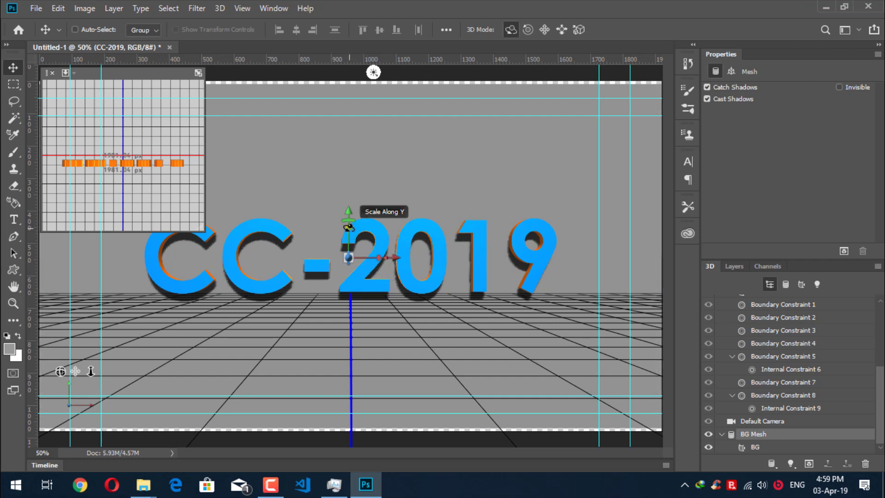
left_click_drag(349, 227, 352, 216)
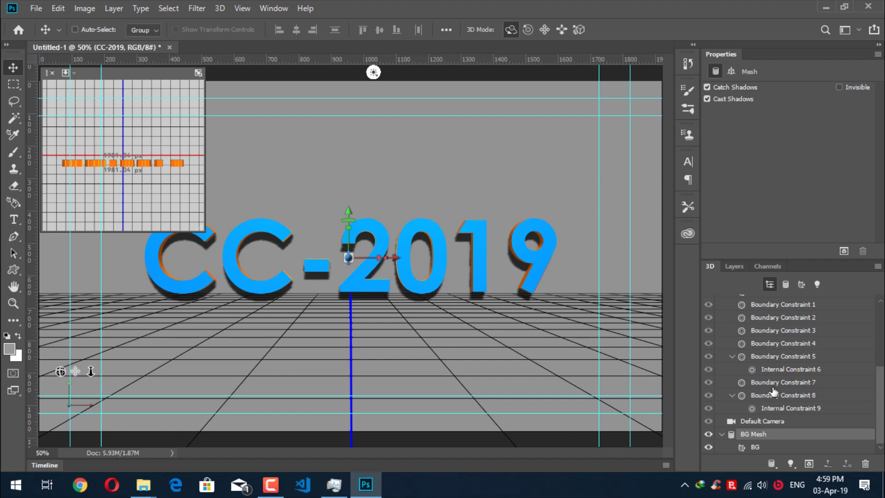
- Set the ground plane shadow opacity of the scene's Environment to 0%, keeping the environment shadow enabled
scroll(773, 392, "up", 5)
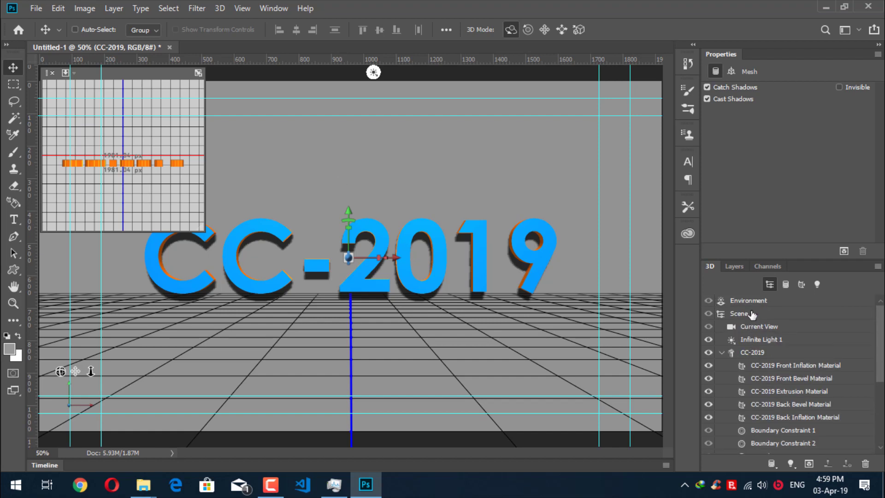
left_click(751, 302)
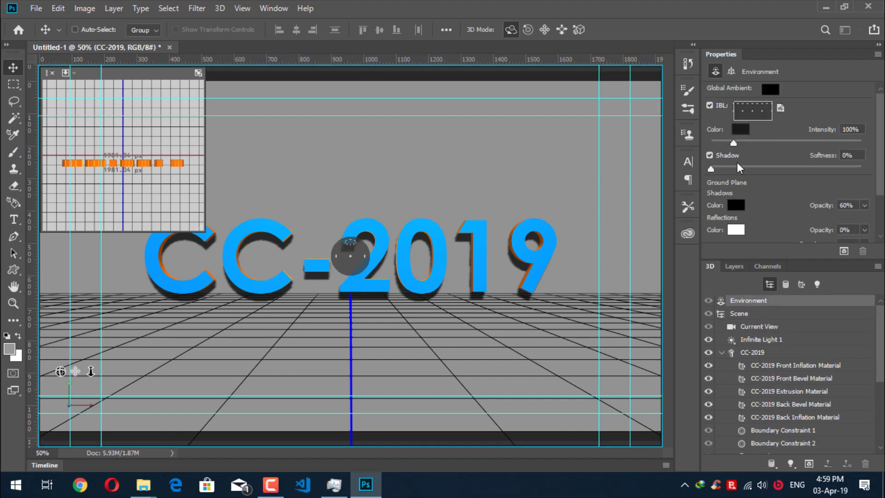
left_click(710, 156)
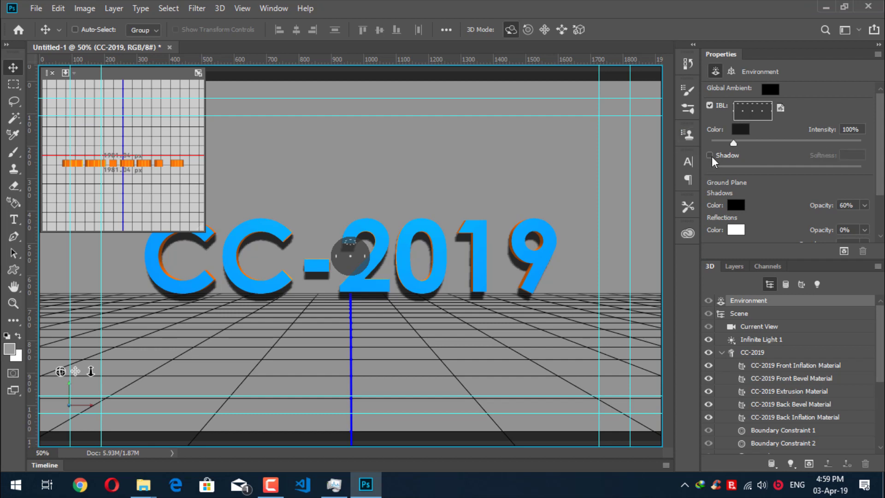
left_click(710, 157)
scroll(866, 184, "down", 2)
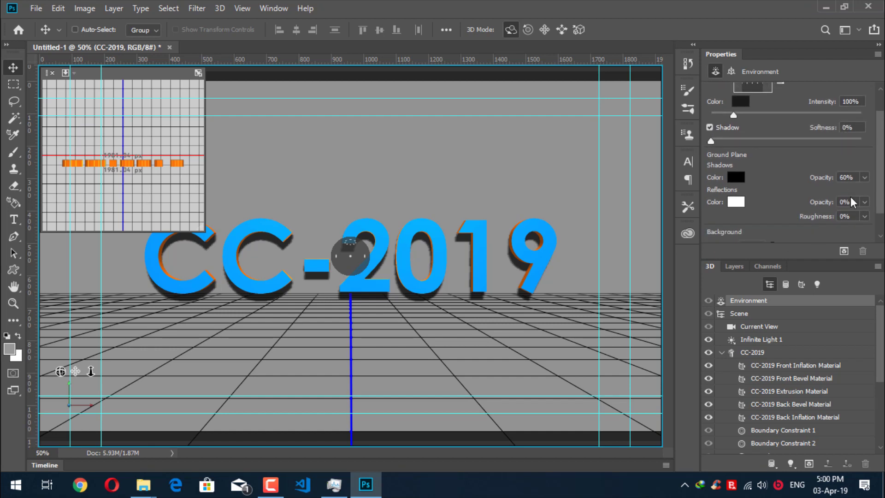
left_click_drag(864, 177, 797, 197)
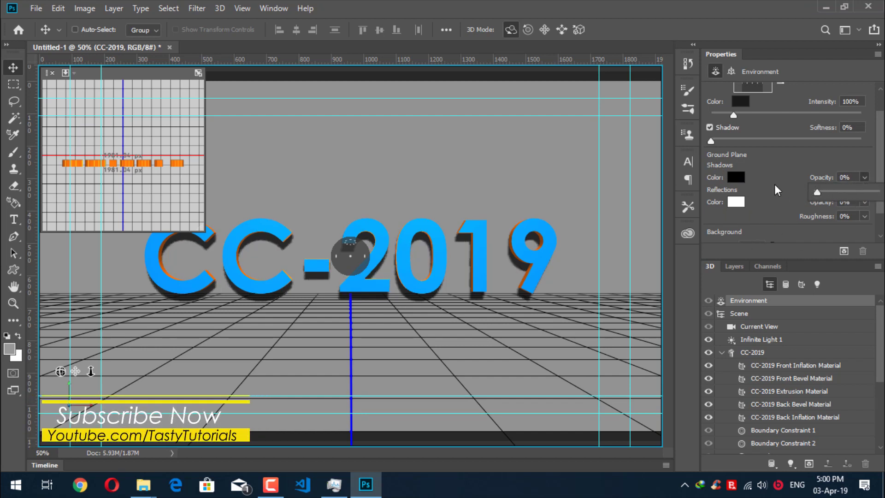
left_click(709, 128)
left_click(709, 128)
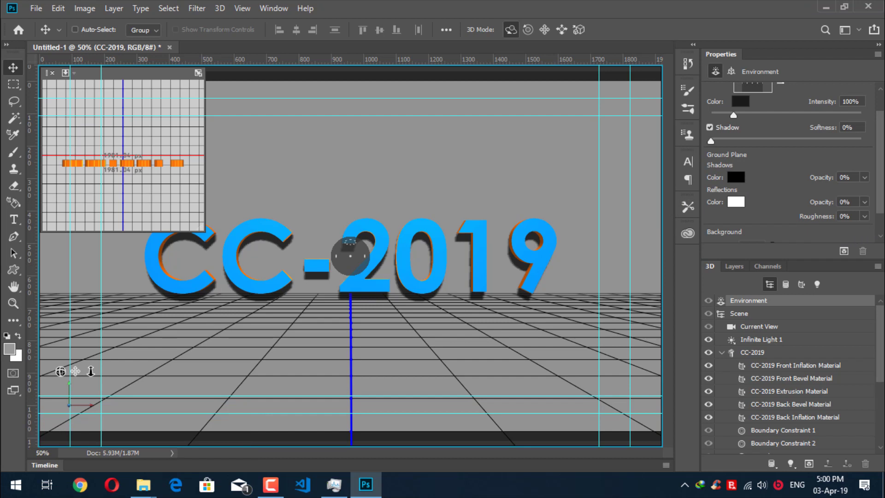
left_click_drag(881, 182, 881, 206)
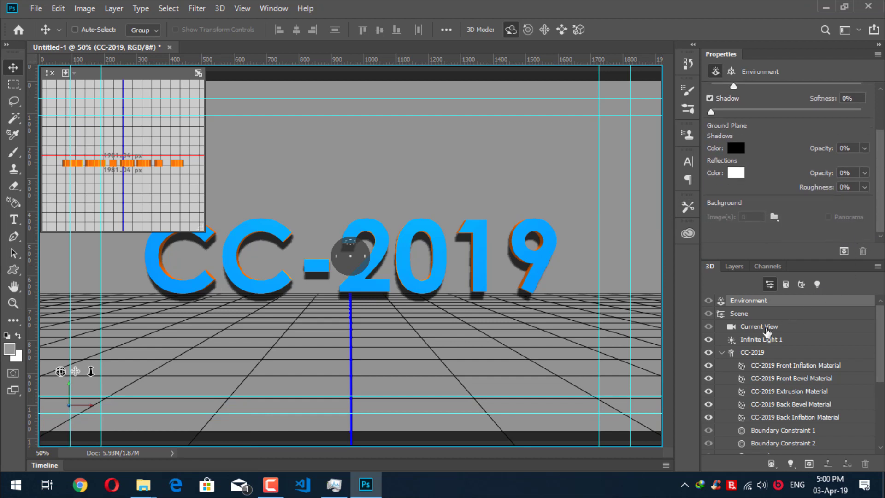
- Rotate Infinite Light 1 so it shines from the upper right at a grazing angle, without casting text shadows on the background
left_click(772, 344)
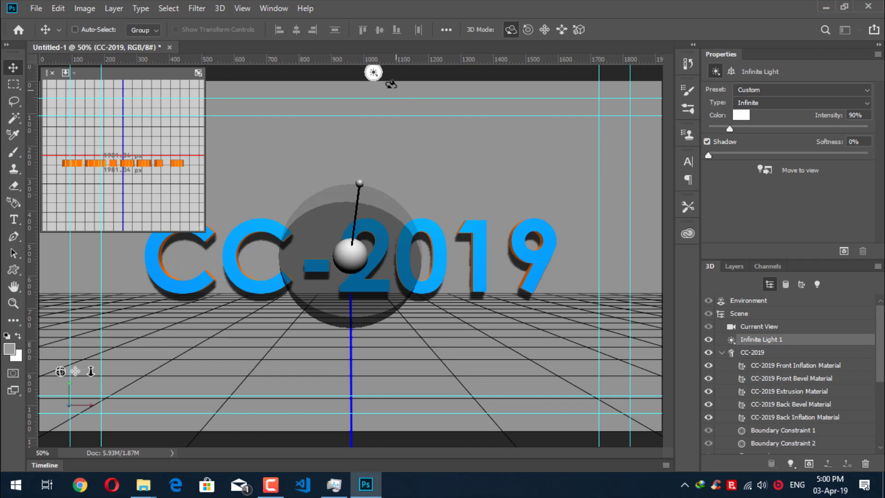
left_click_drag(363, 183, 467, 194)
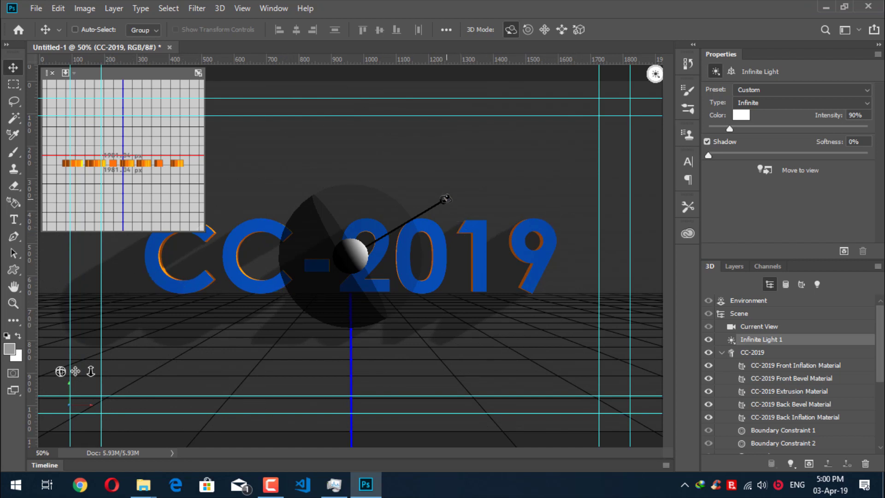
left_click_drag(447, 199, 445, 203)
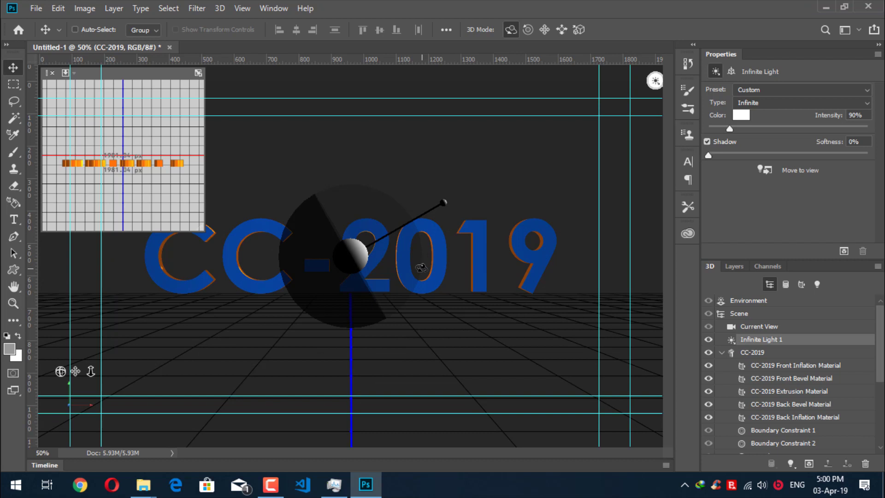
- Set the intensity of Infinite Light 1 to 450%
left_click(860, 116)
key("Up")
key("Up")
key("Up")
key("Up")
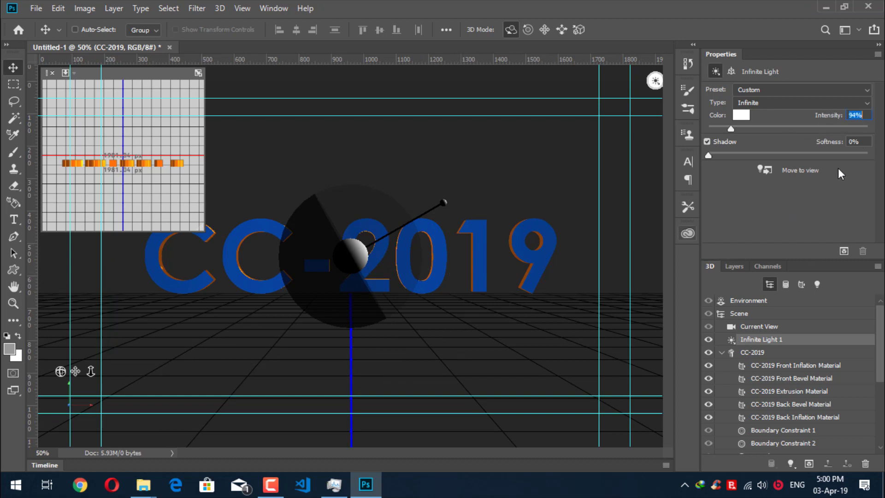
type("450")
key("Return")
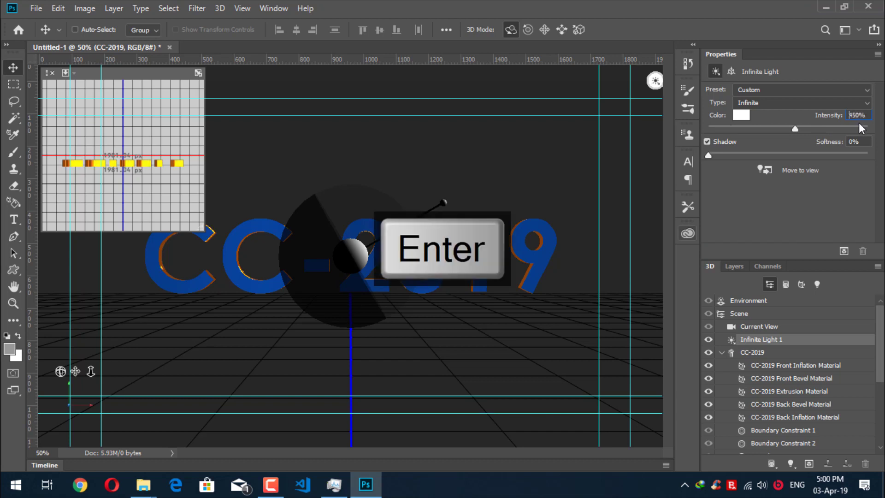
- Orbit the camera to an angled side view of the text and fine-tune the direction of Infinite Light 1
scroll(443, 199, "up", 1)
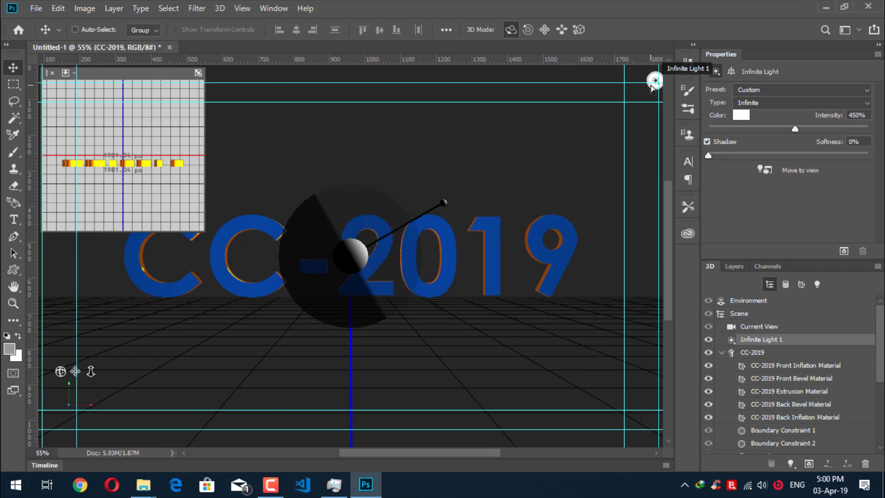
scroll(730, 373, "down", 5)
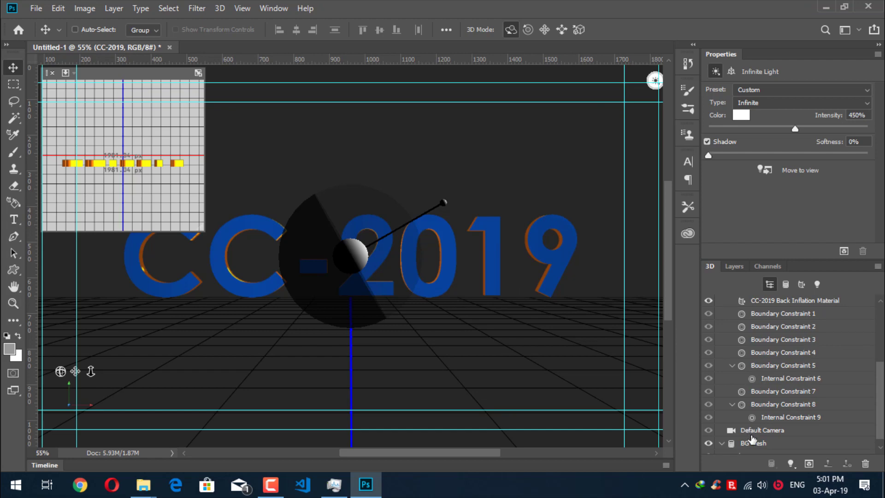
left_click(749, 431)
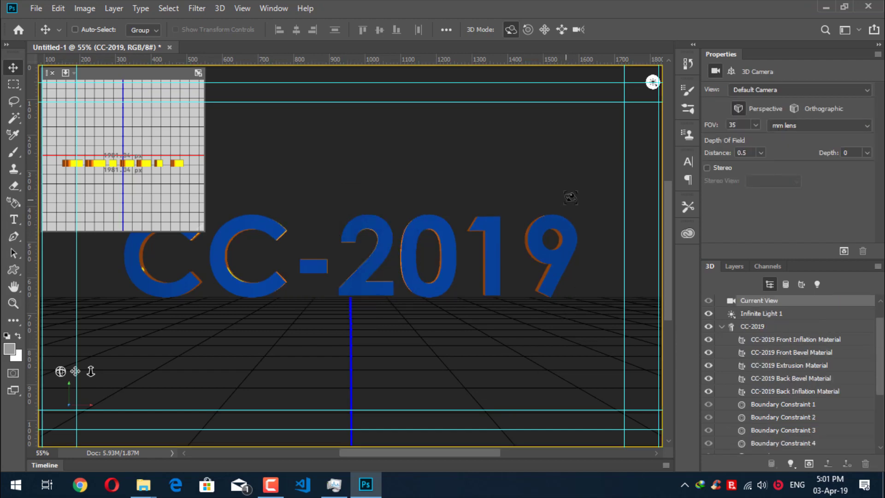
left_click_drag(594, 198, 520, 216)
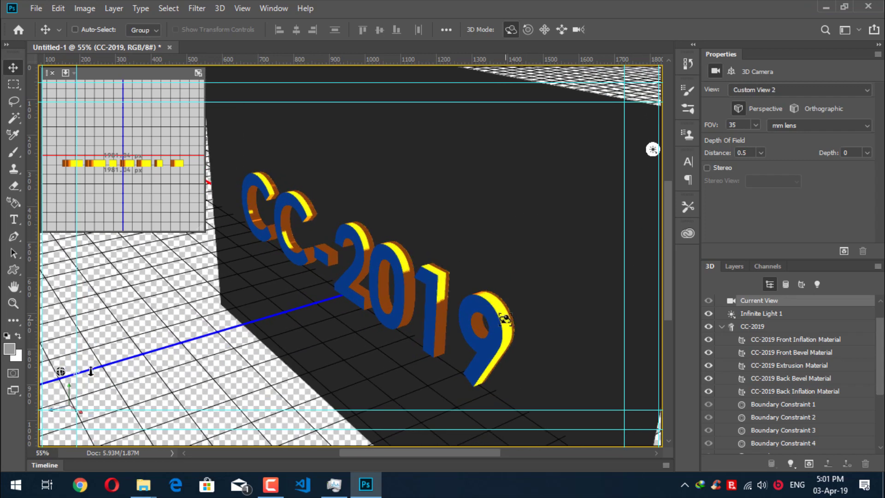
left_click(652, 151)
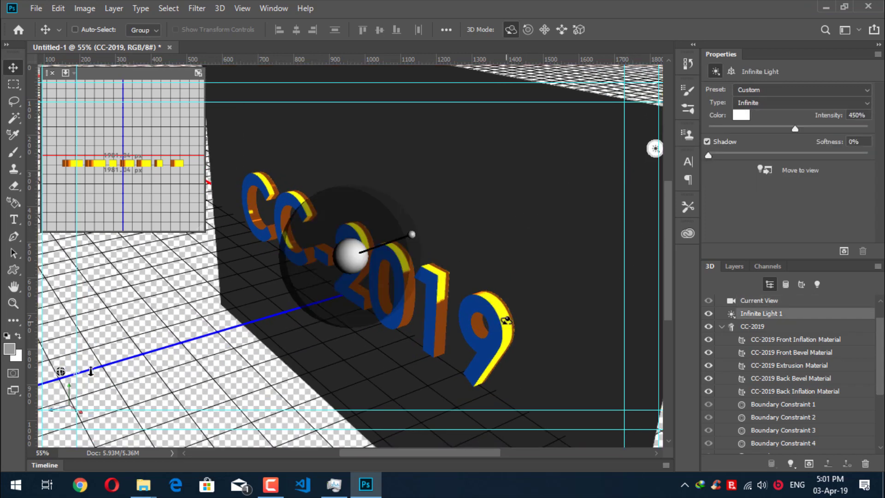
left_click_drag(412, 233, 410, 232)
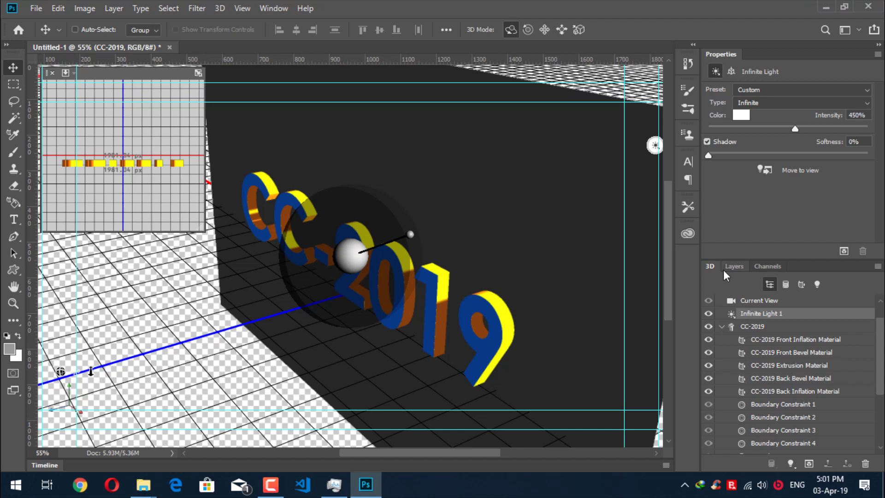
- Compare the letters with the shadow of Infinite Light 1 off and on, and restore the Default Camera view
left_click(706, 142)
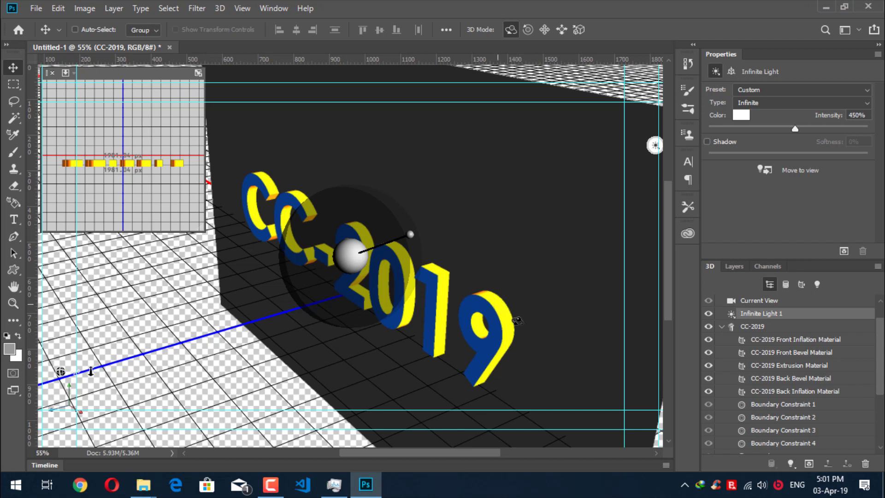
left_click(707, 141)
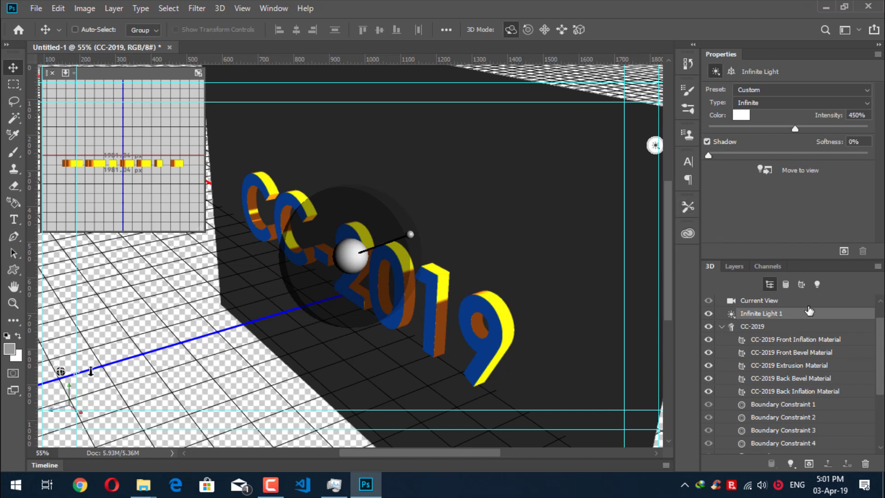
scroll(810, 375, "down", 2)
scroll(810, 376, "down", 2)
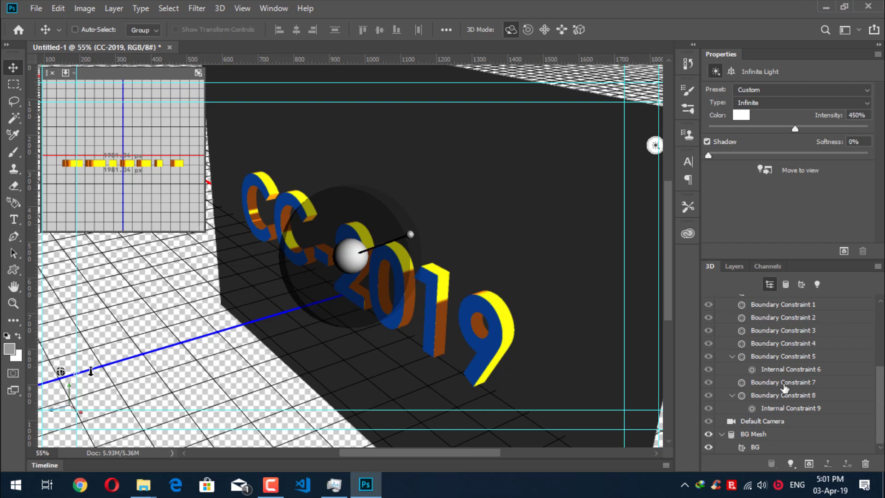
left_click(761, 422)
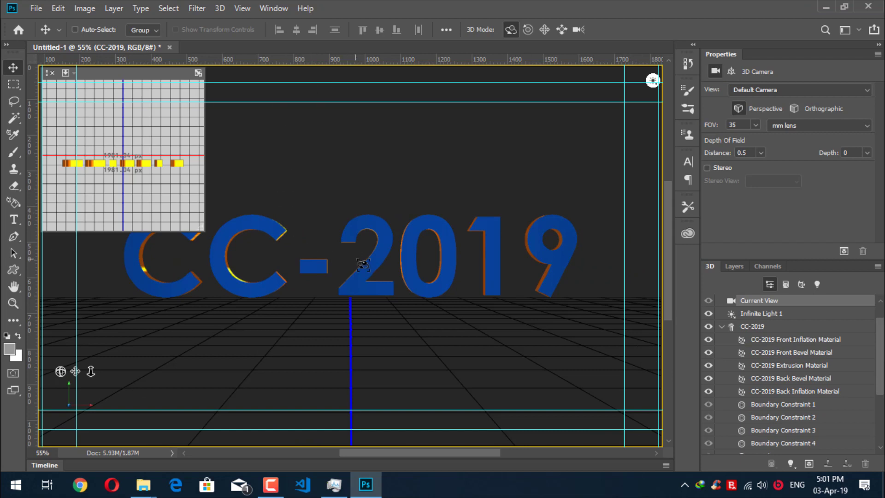
- Add a second infinite light and rotate it to shine from the lower left at a grazing angle to the background
scroll(768, 403, "down", 2)
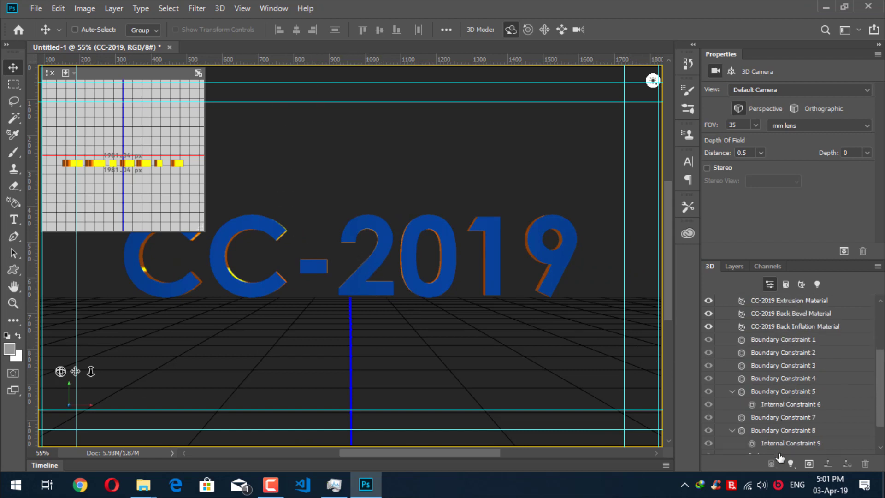
left_click(790, 464)
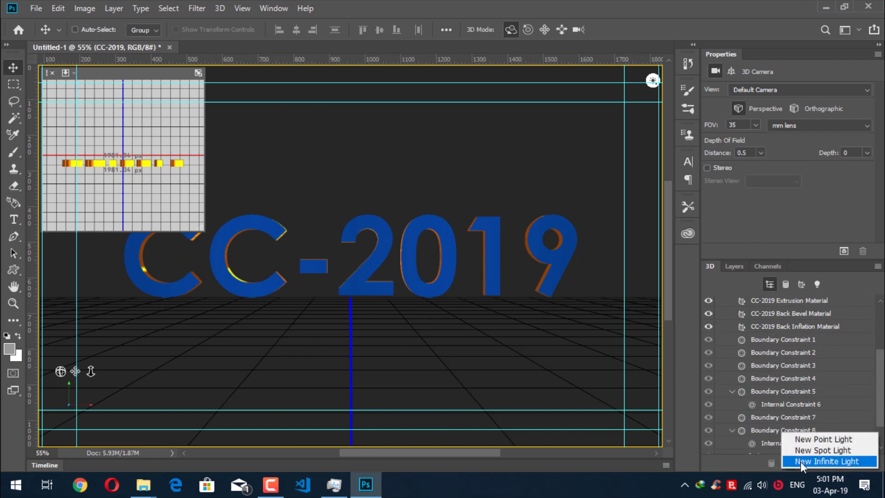
left_click(800, 462)
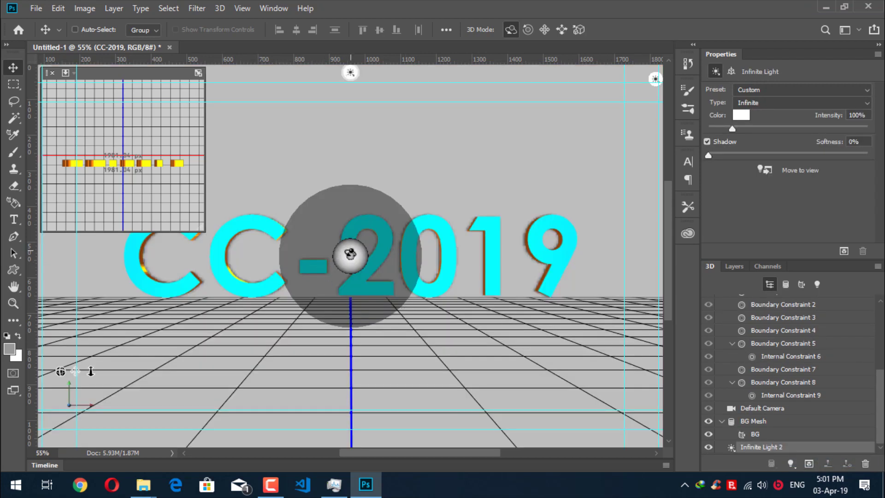
left_click_drag(348, 256, 232, 324)
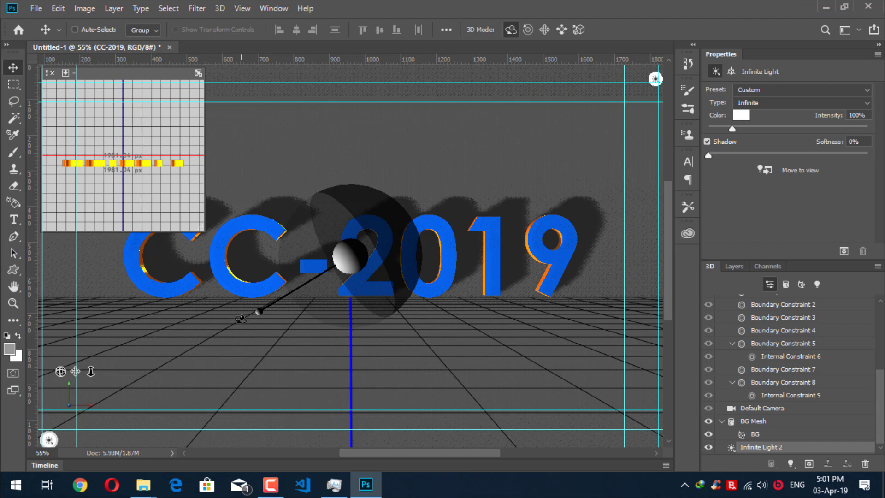
left_click_drag(240, 318, 232, 321)
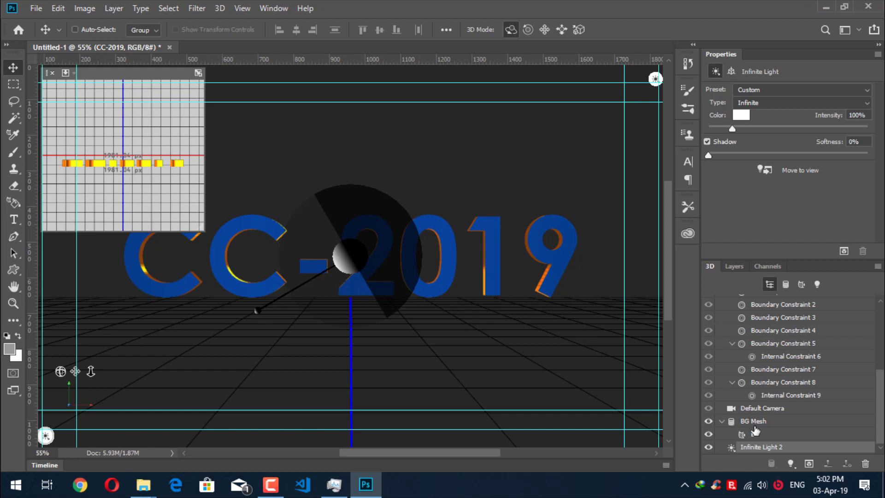
- Orbit the camera slightly to check the lighting on the text and return to the Default Camera view
left_click(765, 408)
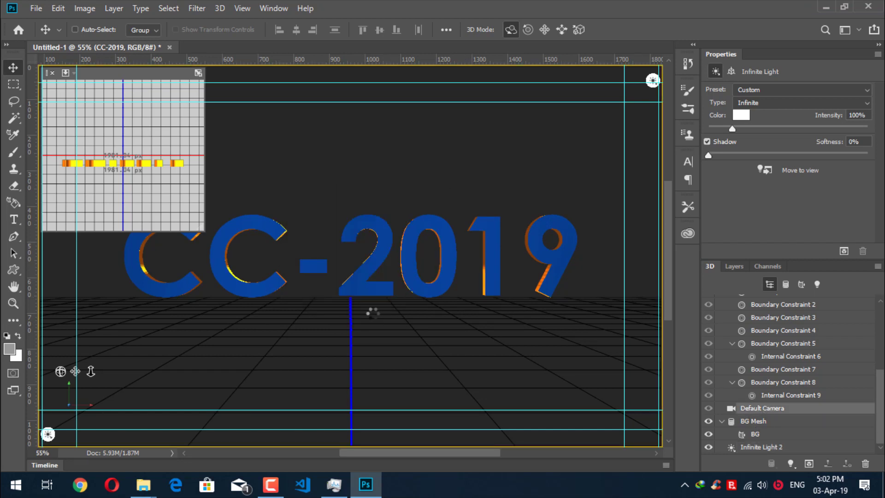
mouse_move(340, 321)
left_mouse_down()
mouse_move(372, 307)
mouse_move(435, 323)
mouse_move(385, 349)
mouse_move(340, 290)
mouse_move(341, 322)
left_mouse_up()
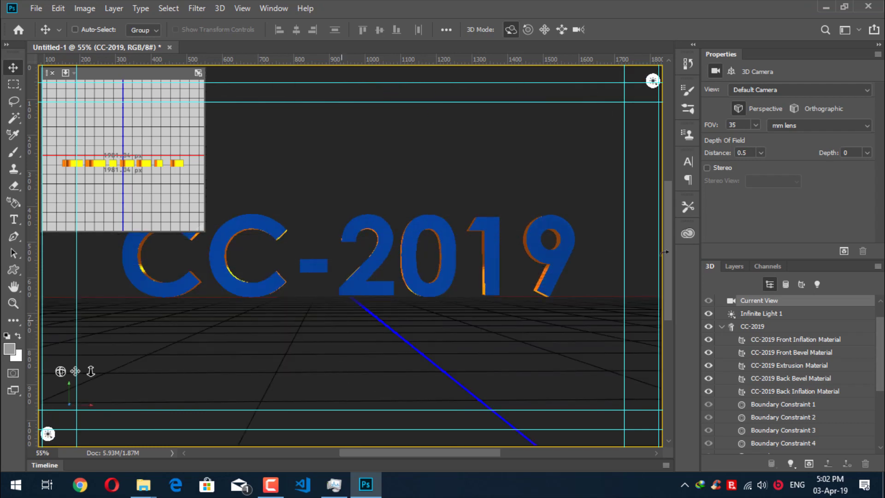
scroll(756, 382, "down", 5)
left_click(760, 410)
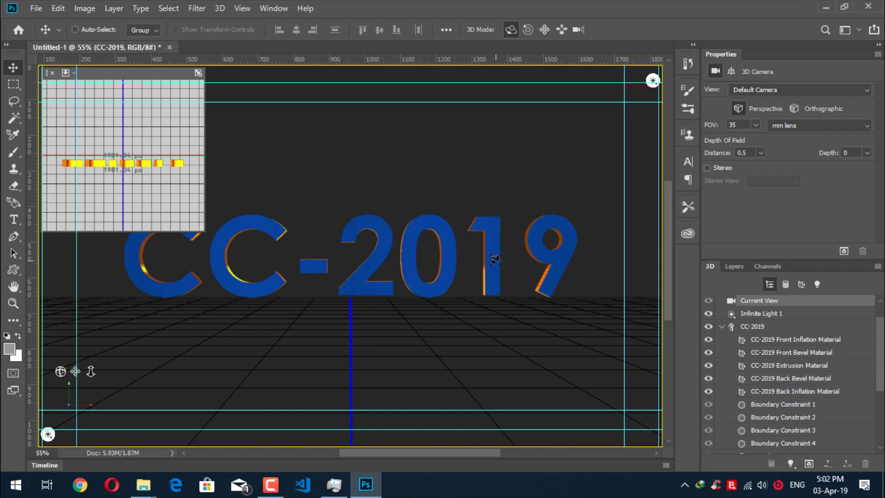
- Add a new point light to the 3D scene
scroll(784, 367, "down", 5)
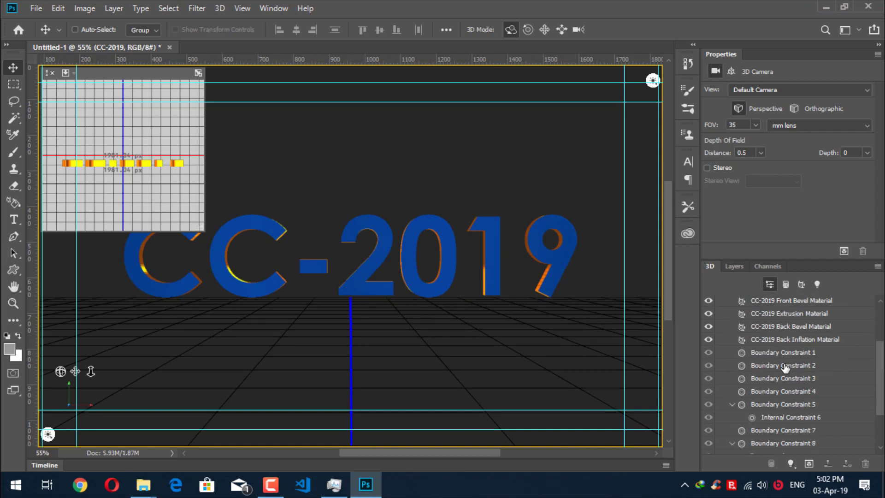
scroll(786, 401, "up", 5)
left_click(790, 463)
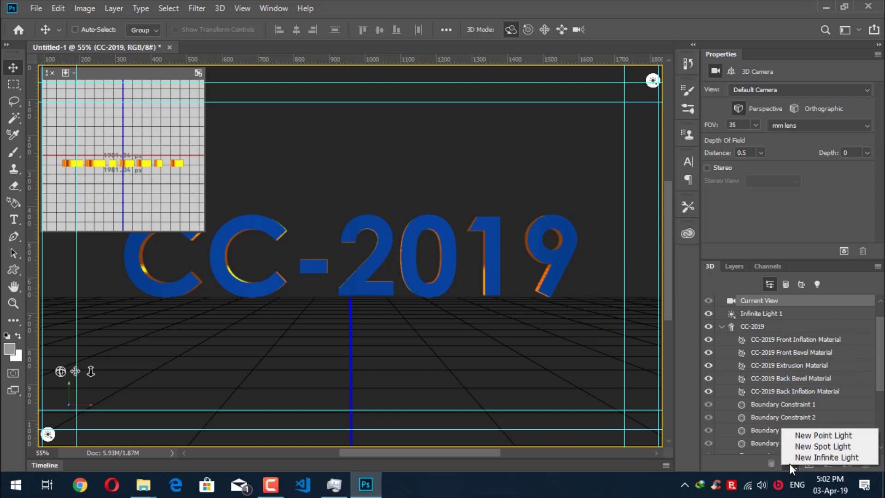
left_click(812, 435)
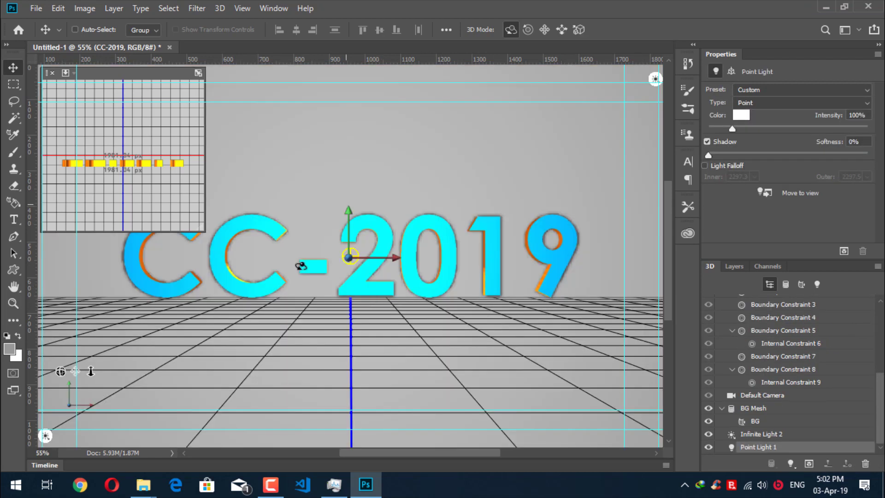
- Disable the shadow of Point Light 1 and lower its intensity to 24%
left_click(706, 141)
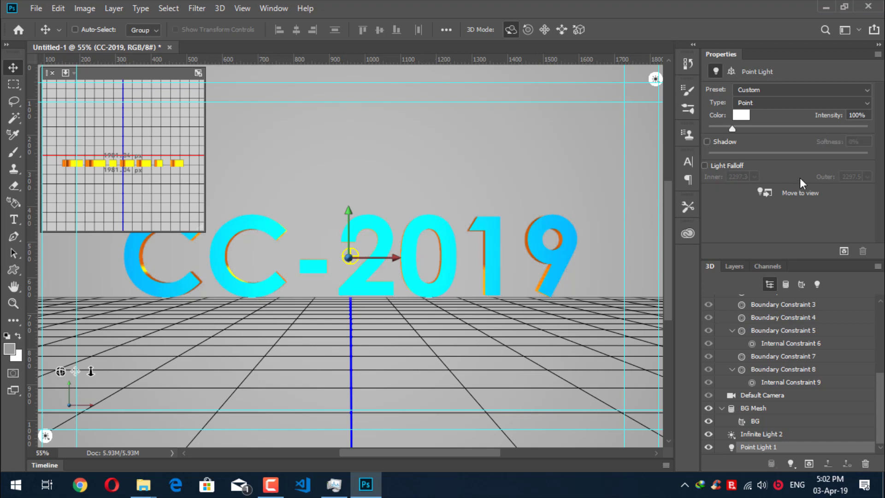
left_click_drag(731, 130, 712, 132)
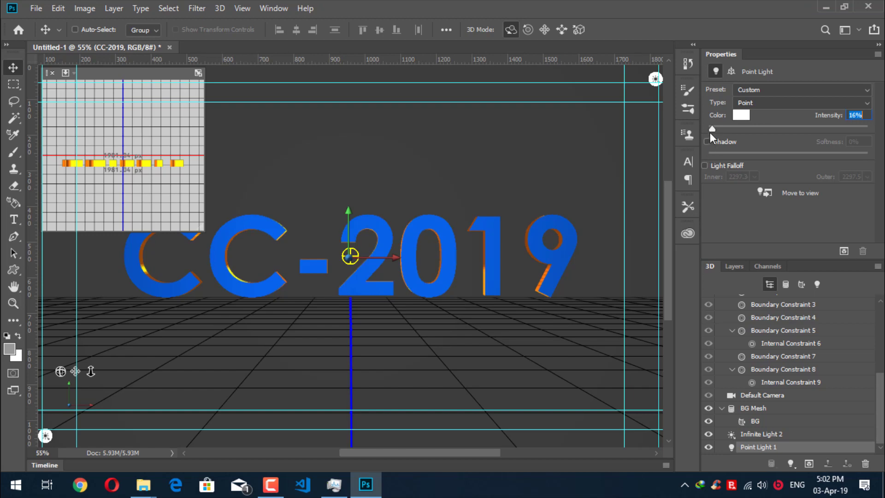
left_click_drag(712, 129, 714, 129)
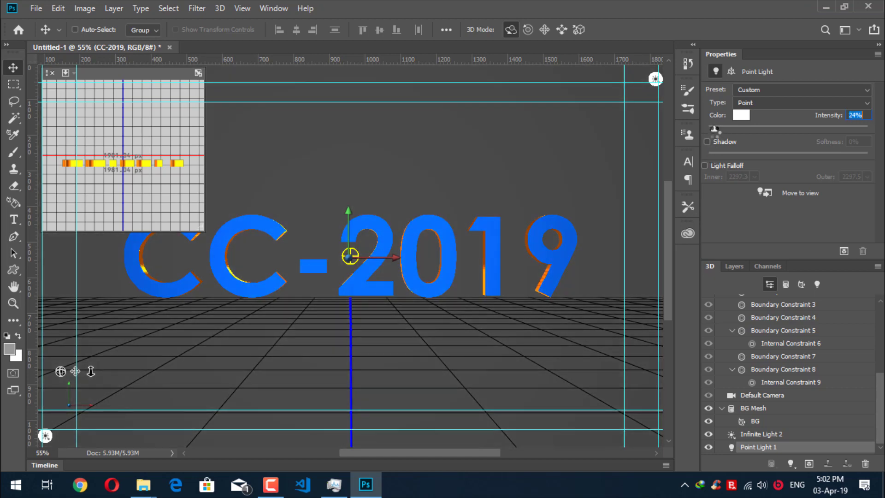
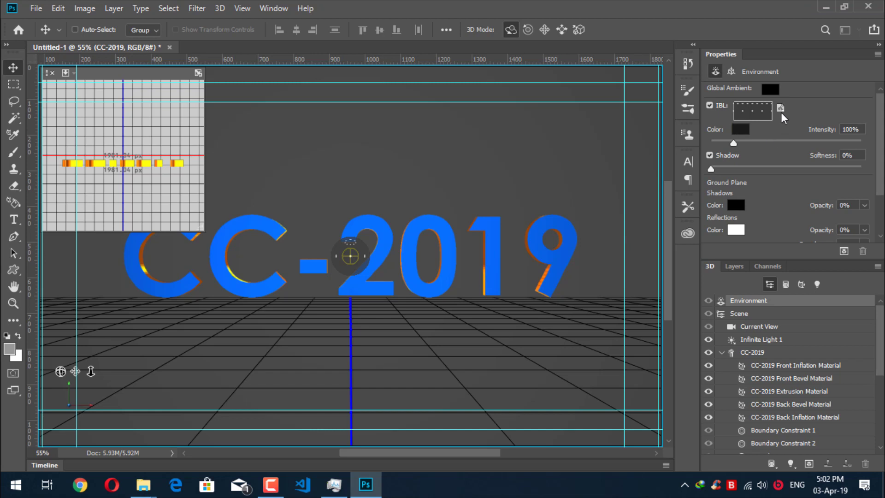
- Remove the environment's image-based light texture and create a new transparent 1920 × 1080 px texture in its place
left_click(780, 108)
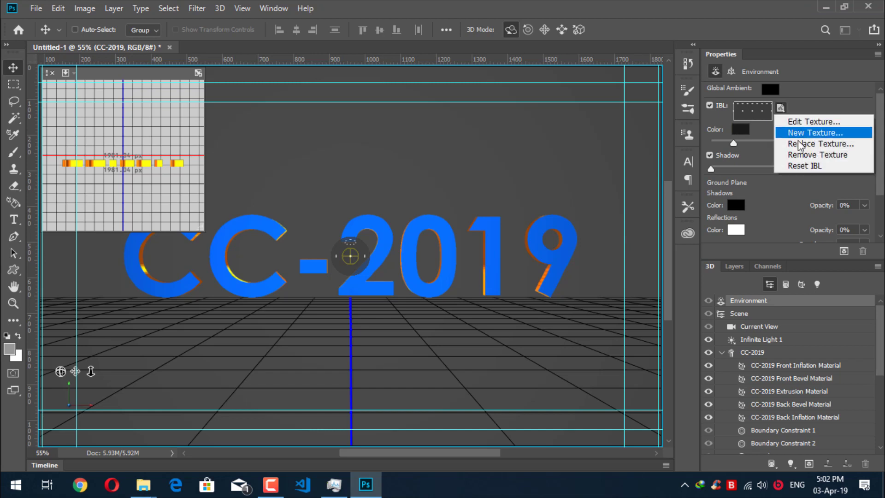
left_click(795, 159)
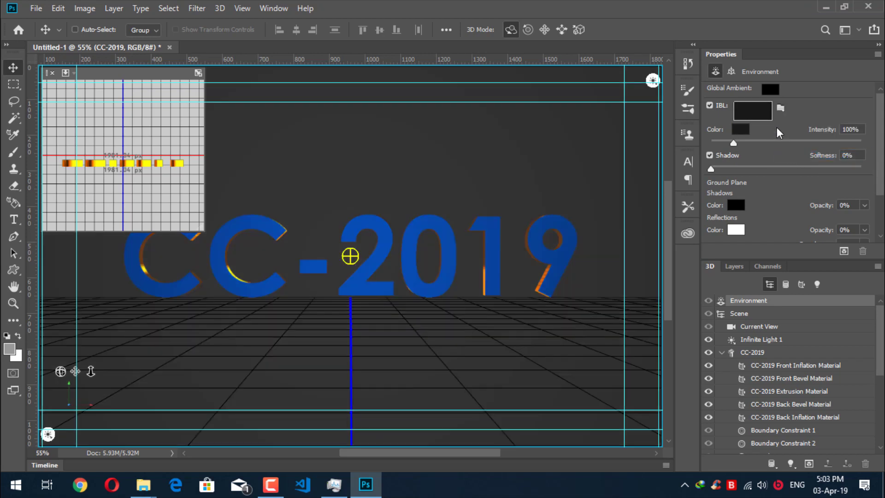
left_click(780, 107)
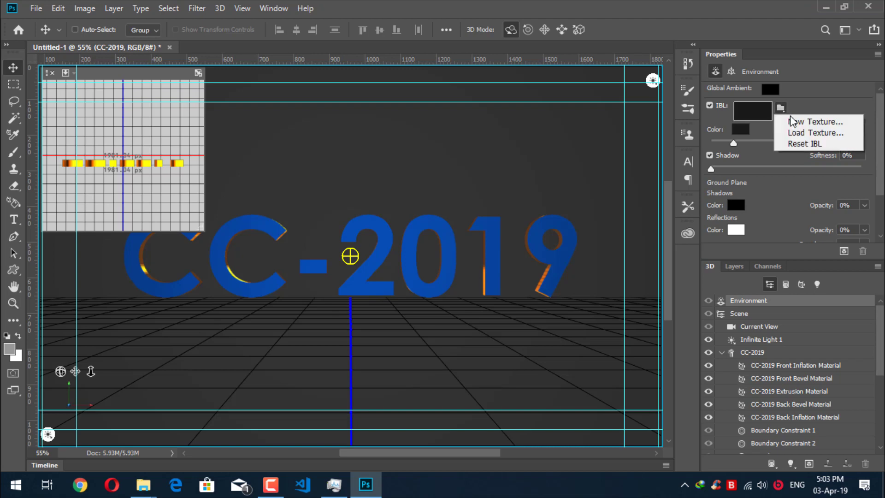
left_click(785, 124)
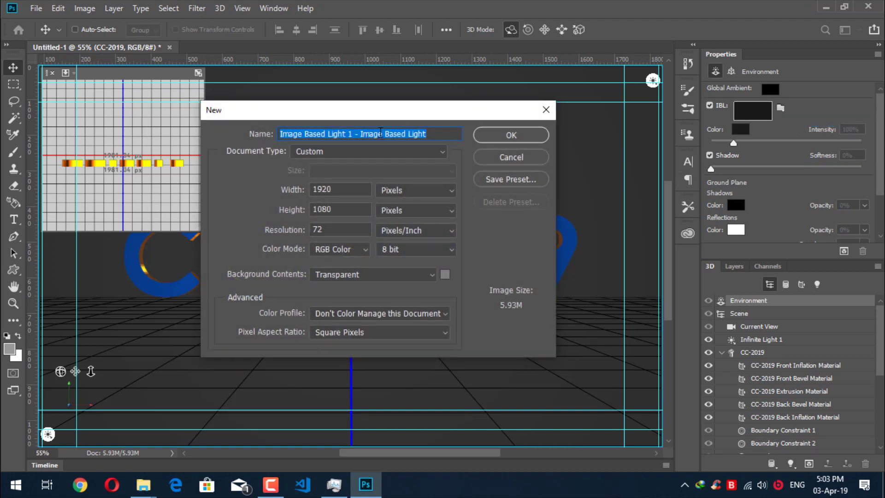
left_click(521, 138)
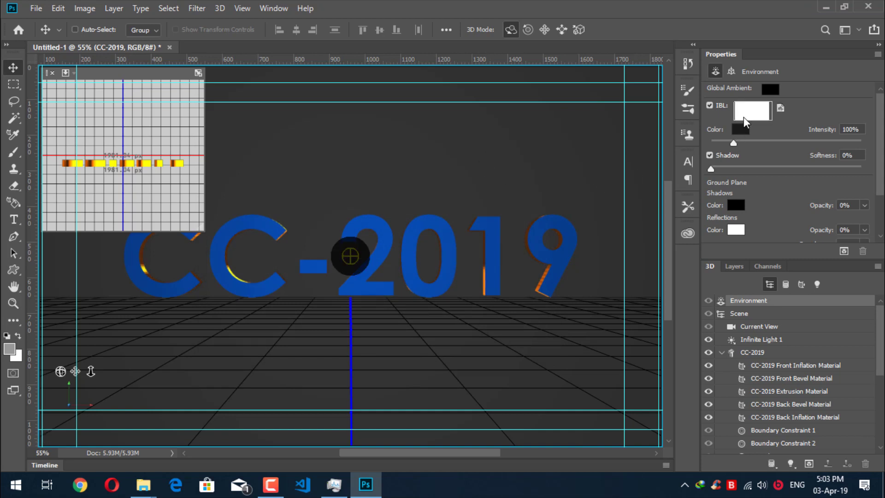
- Open the new image-based light texture, fill it with solid white, then save and close it
left_click(781, 108)
left_click(786, 119)
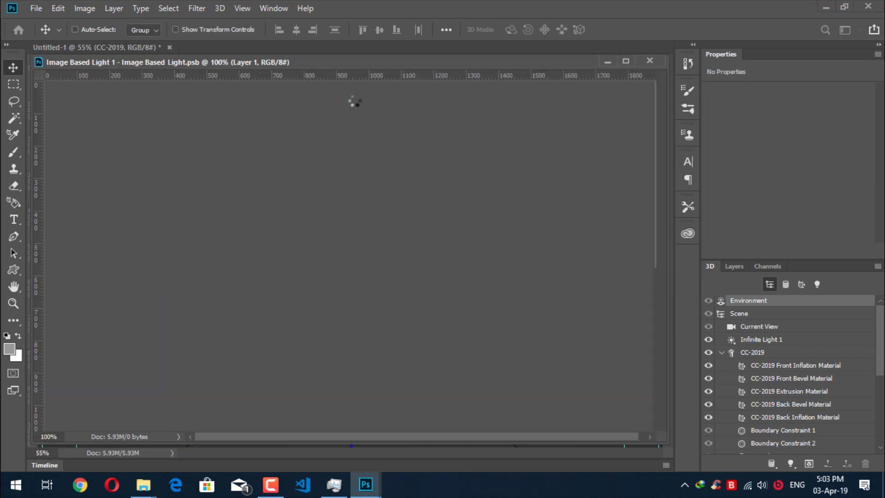
key("ctrl+0")
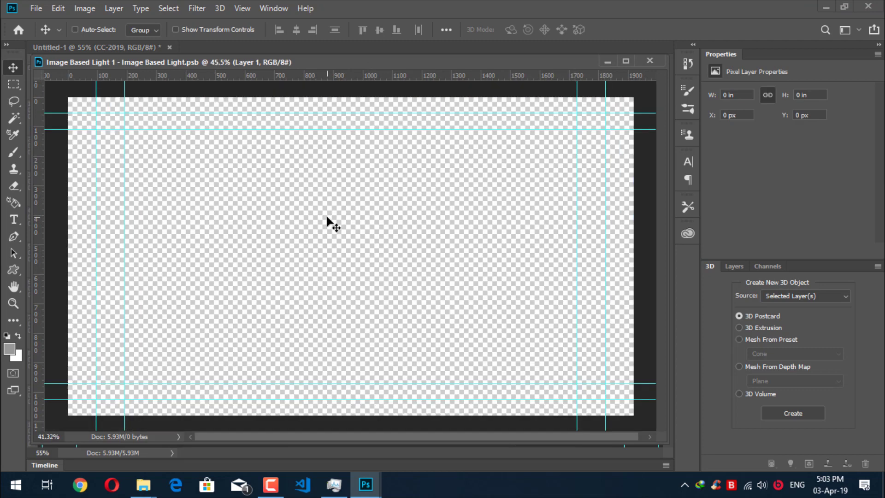
left_click(18, 335)
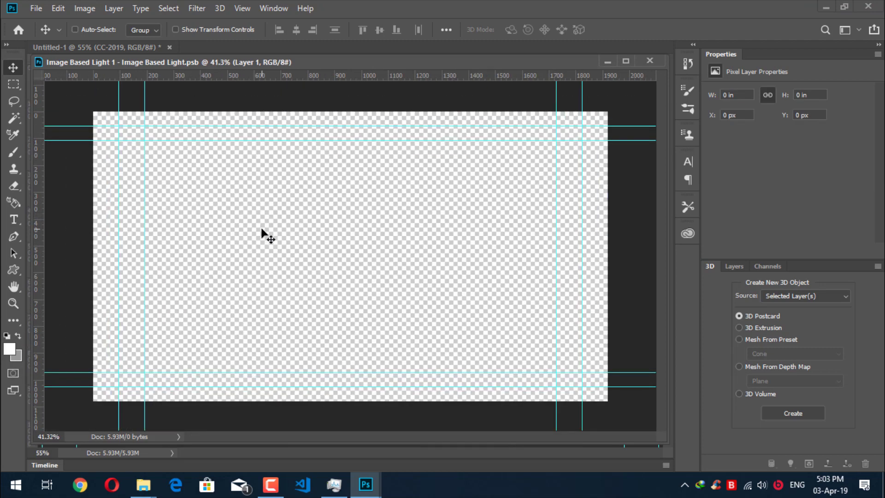
key("ctrl+BackSpace")
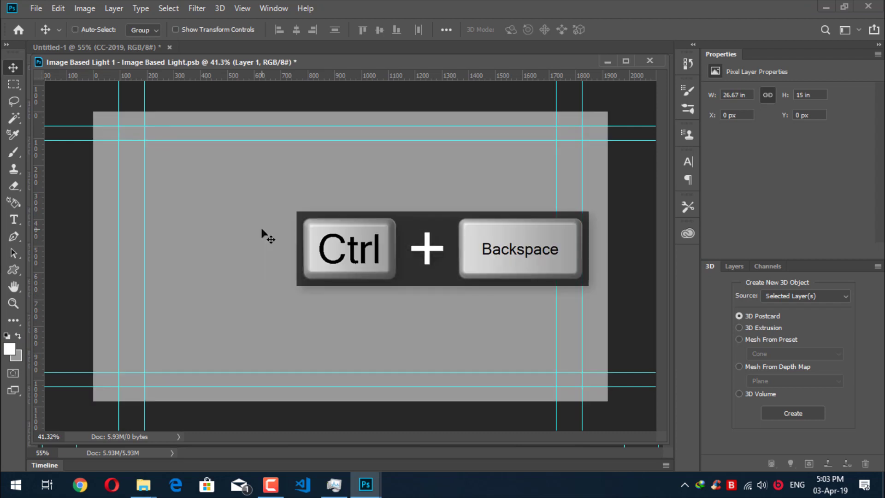
key("alt+BackSpace")
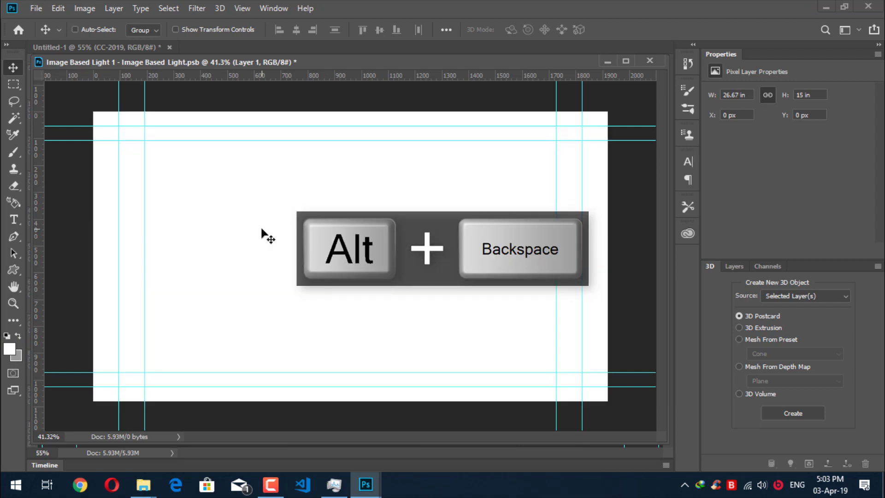
key("ctrl+s")
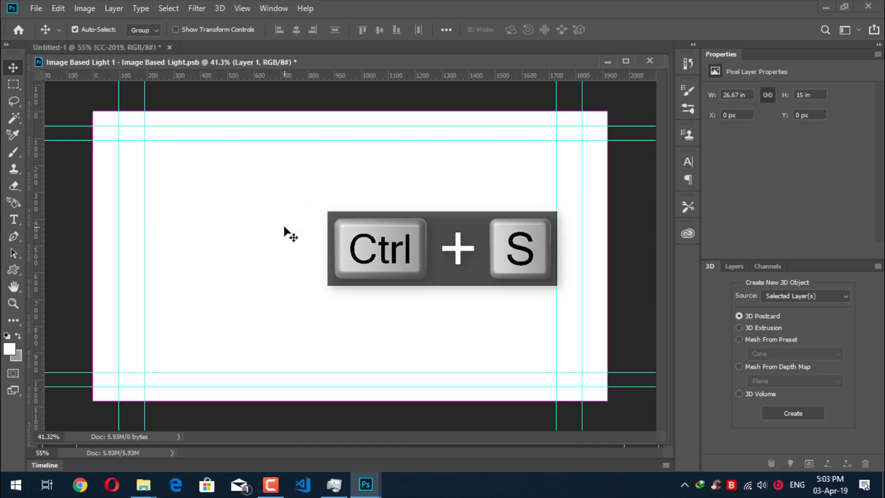
left_click(649, 61)
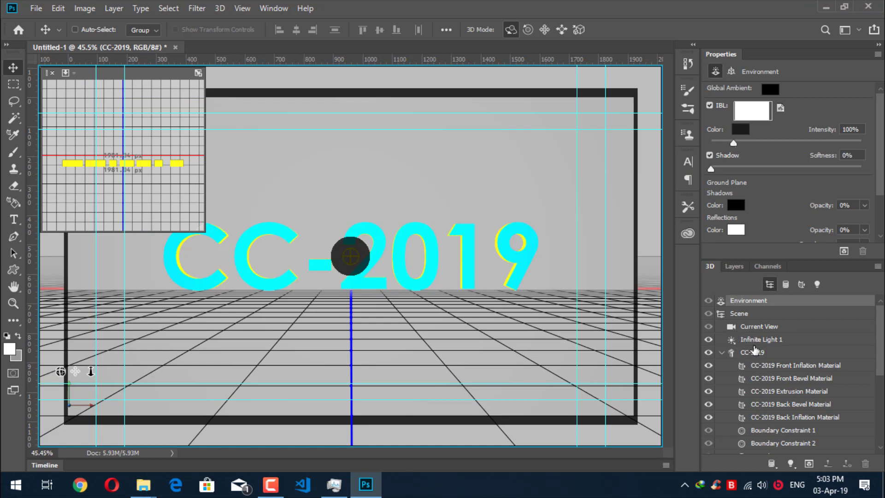
- Reduce the intensity of Point Light 1 to 0% and delete the light from the scene
scroll(755, 351, "down", 5)
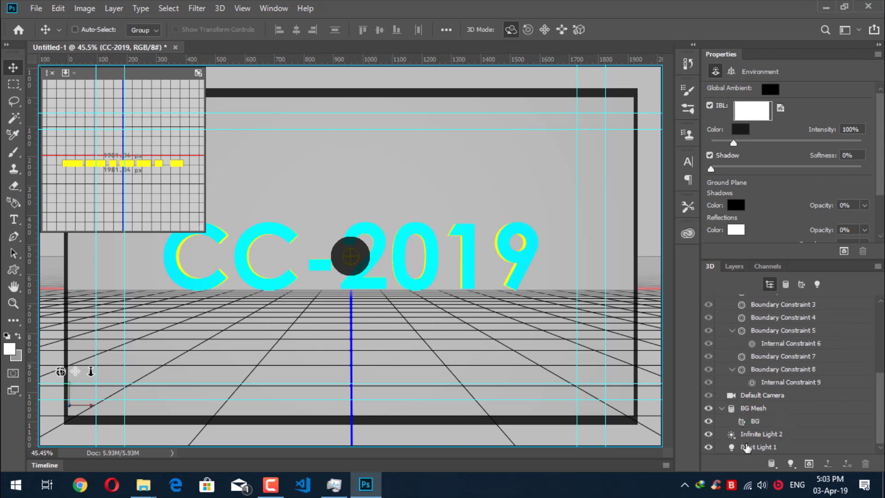
left_click(758, 447)
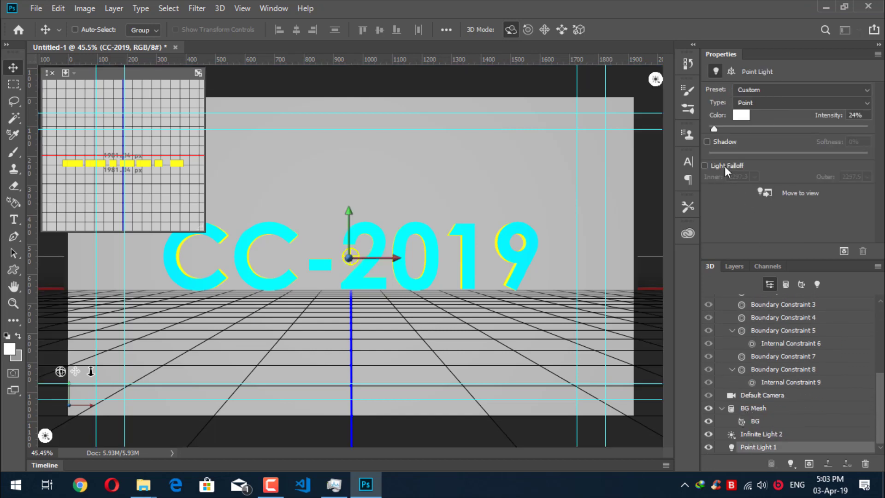
left_click_drag(717, 129, 709, 128)
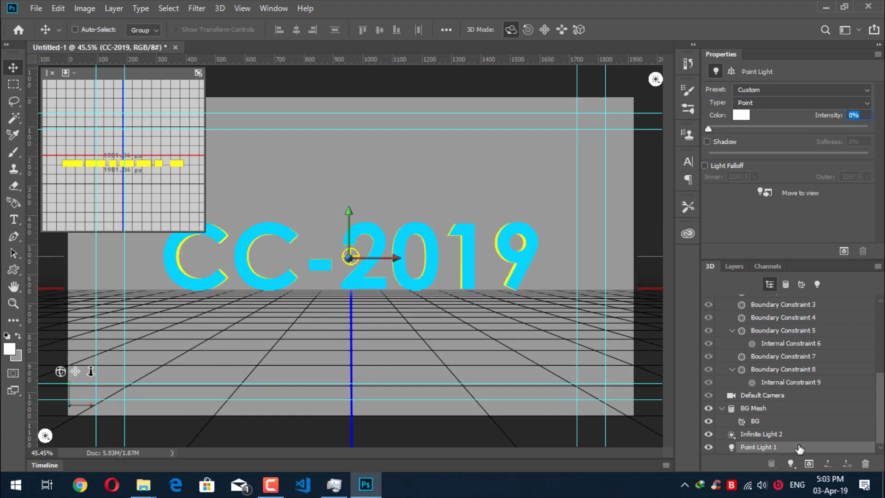
left_click(865, 465)
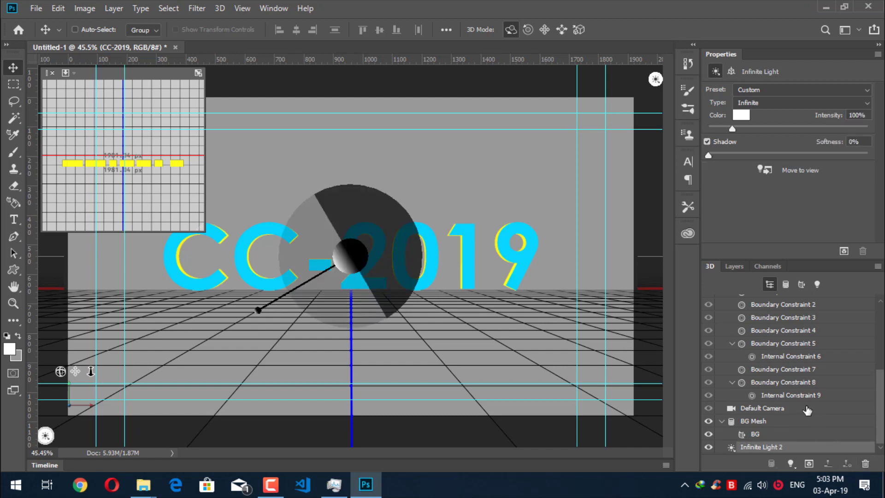
- Lower the intensity of the environment's image-based light to about 42%
scroll(784, 373, "up", 5)
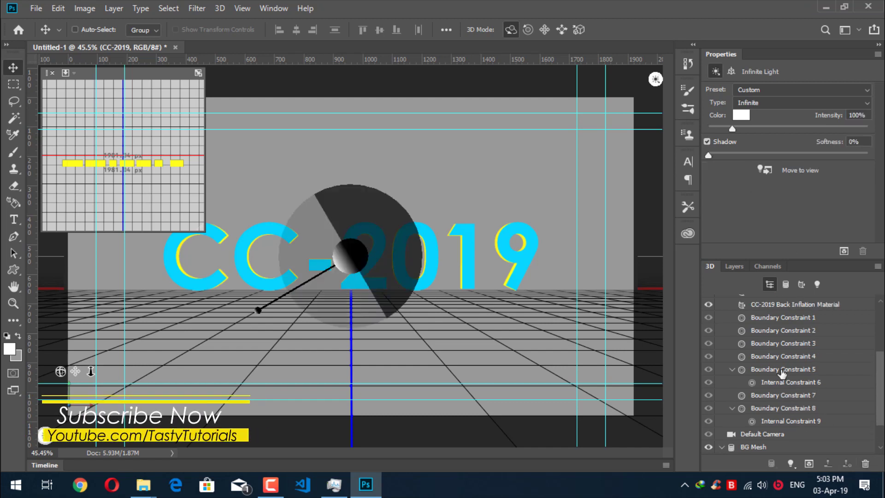
left_click(762, 306)
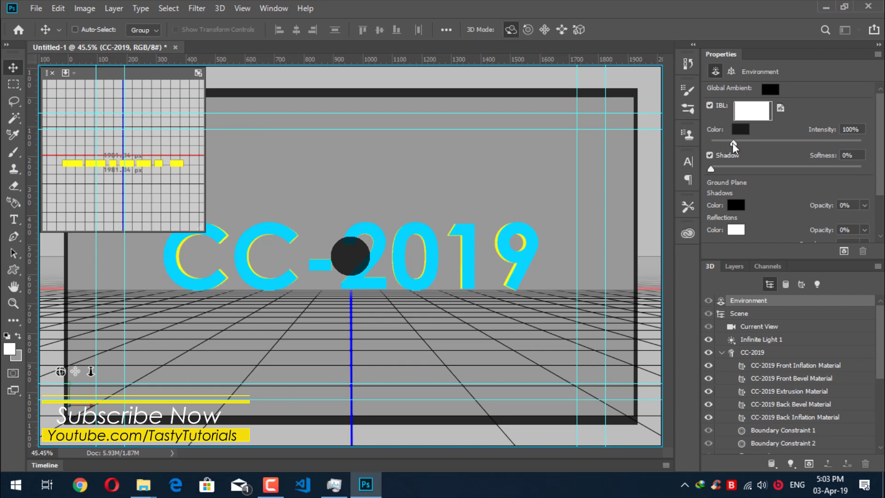
left_click_drag(733, 143, 720, 143)
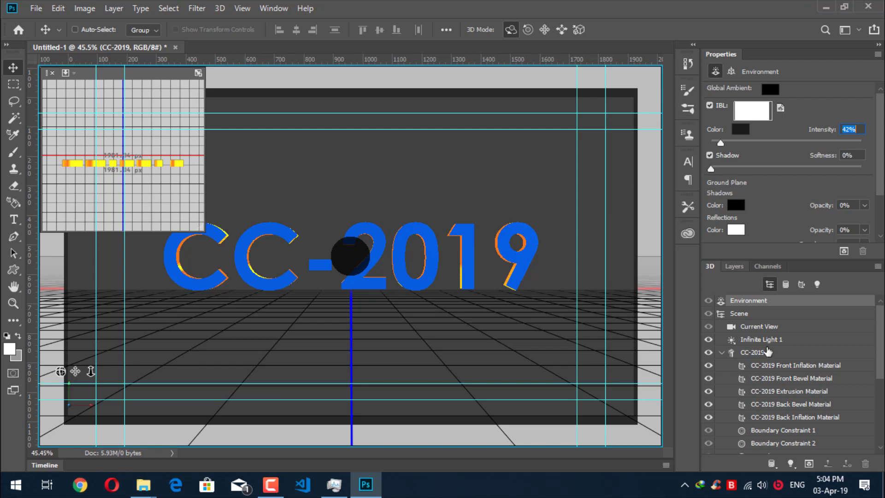
- Orbit the camera from the Default Camera view to an oblique angle and examine the letters' sides up close
scroll(767, 352, "down", 5)
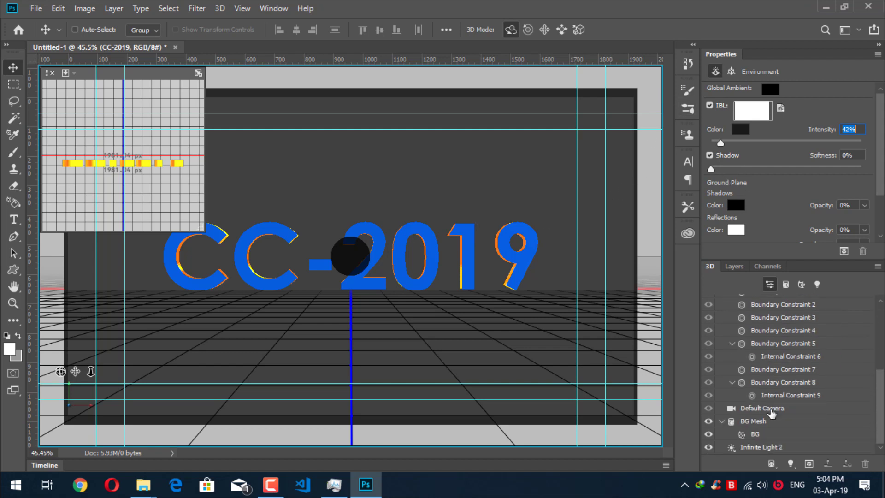
left_click(771, 413)
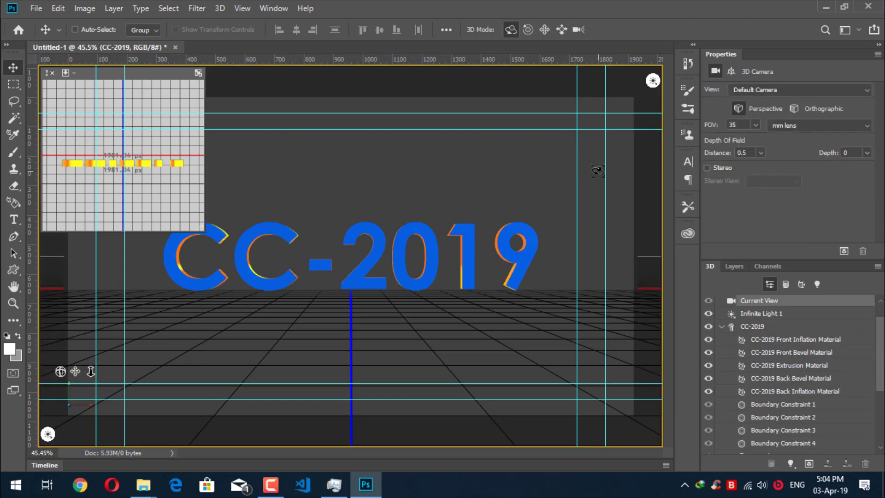
left_click_drag(597, 171, 431, 274)
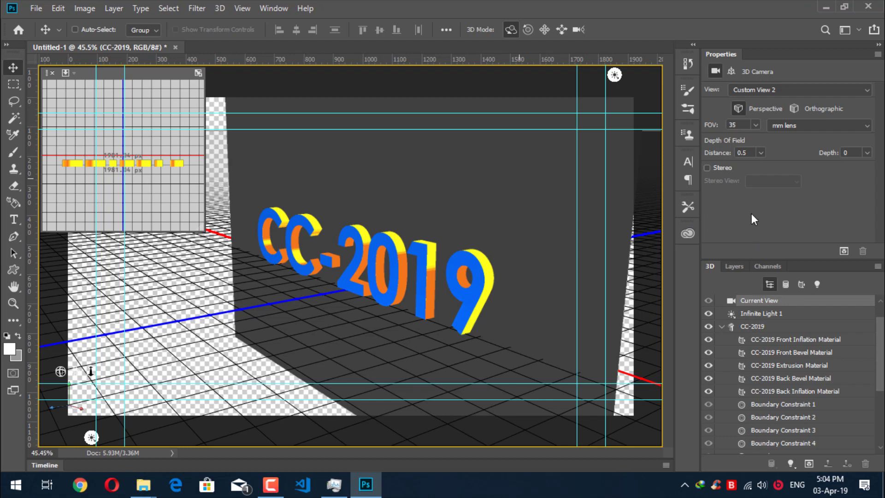
key("ctrl+plus")
key("ctrl+plus")
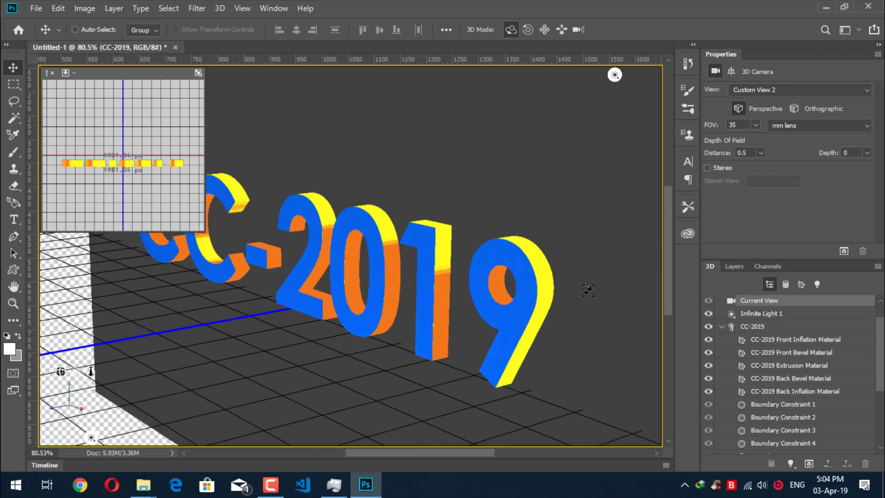
- Turn off the shadow of the environment's image-based light
scroll(767, 323, "up", 2)
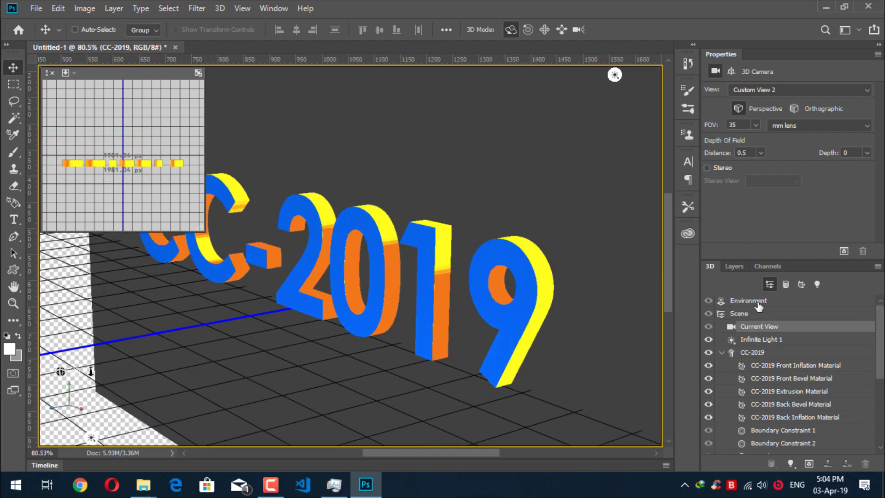
left_click(759, 302)
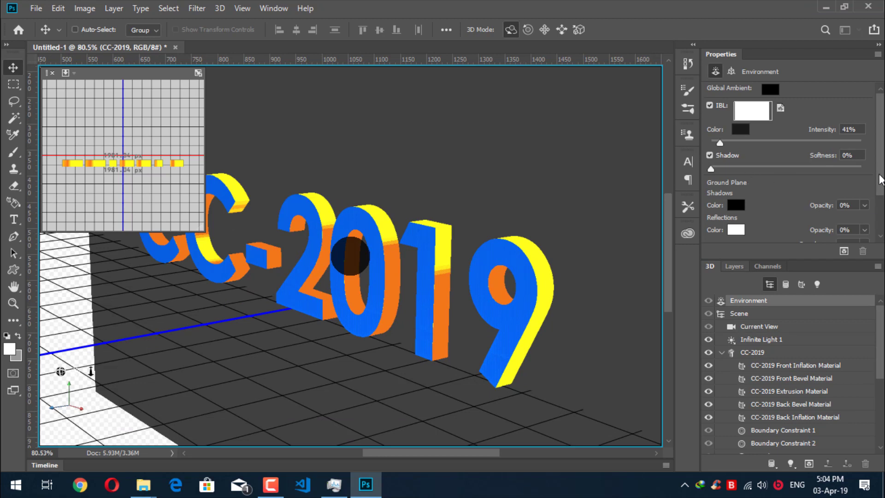
scroll(880, 182, "down", 1)
scroll(880, 182, "up", 1)
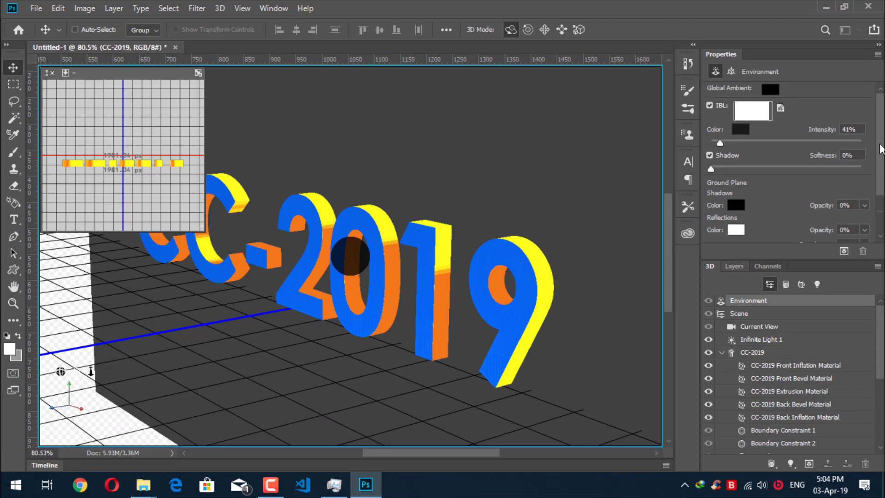
left_click(712, 157)
- Compare the letters with the shadow of Infinite Light 1 on and off, and leave it disabled
left_click(786, 342)
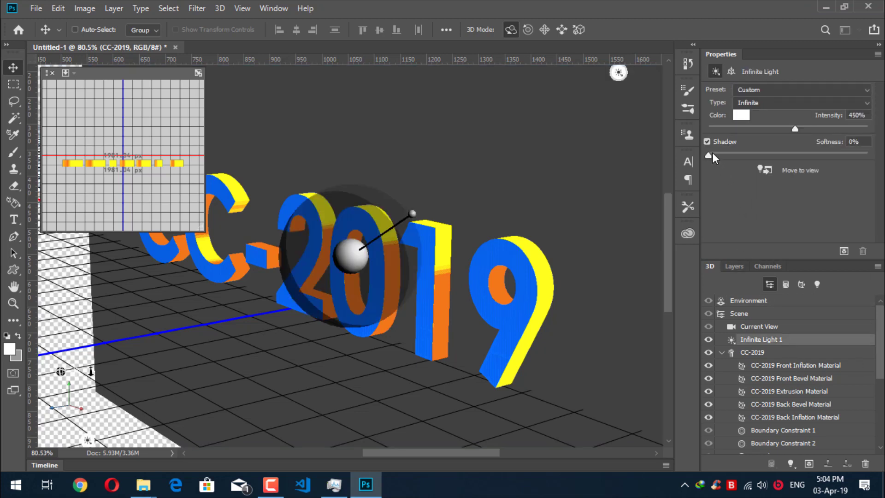
left_click(706, 142)
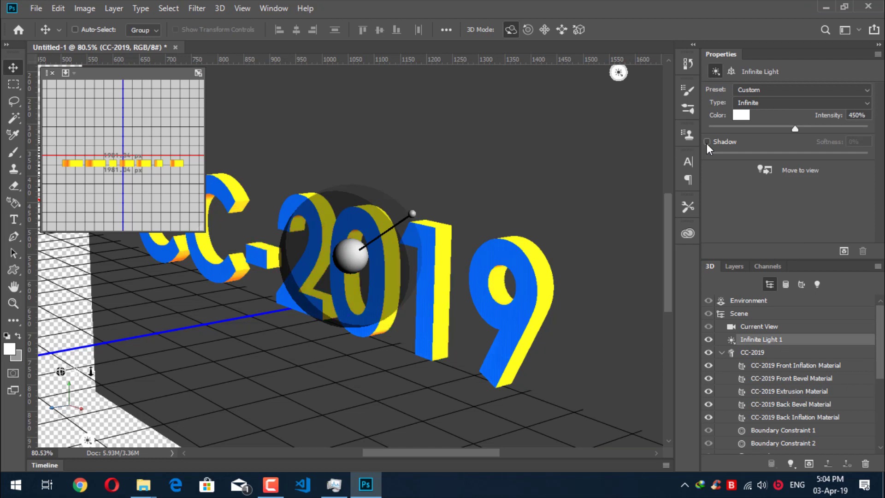
left_click(706, 142)
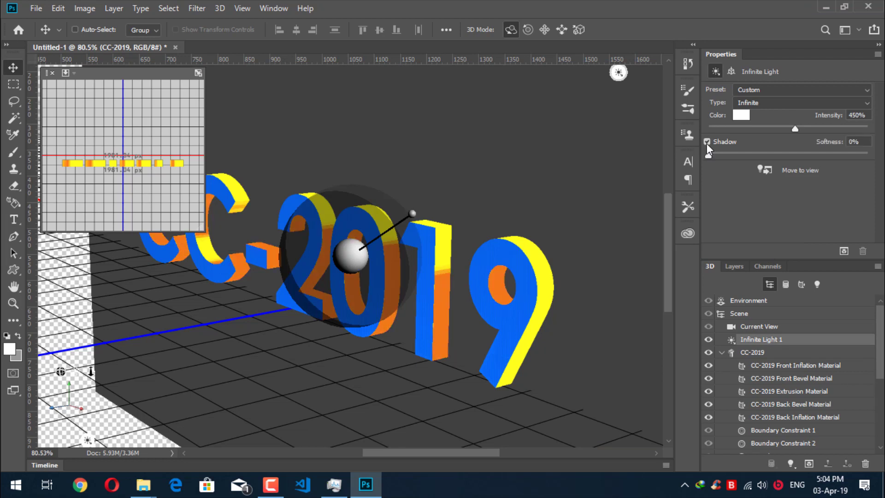
left_click(706, 142)
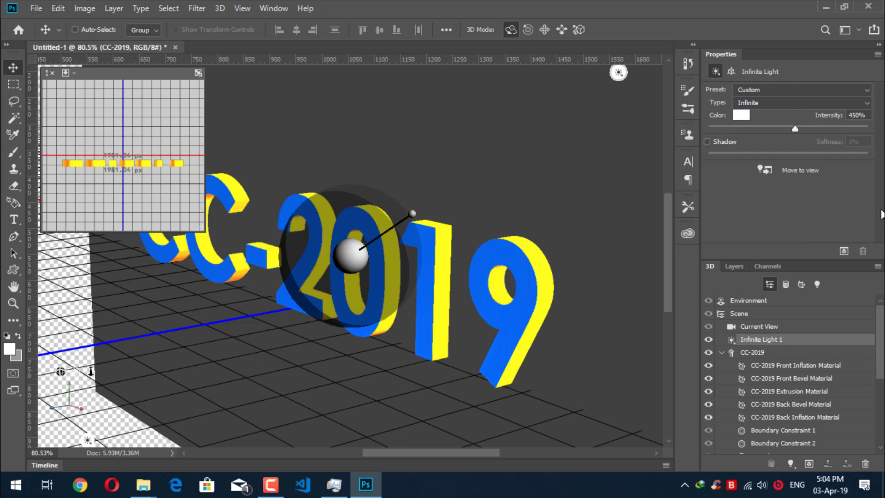
- Turn off the shadow of Infinite Light 2
left_click_drag(882, 331, 882, 395)
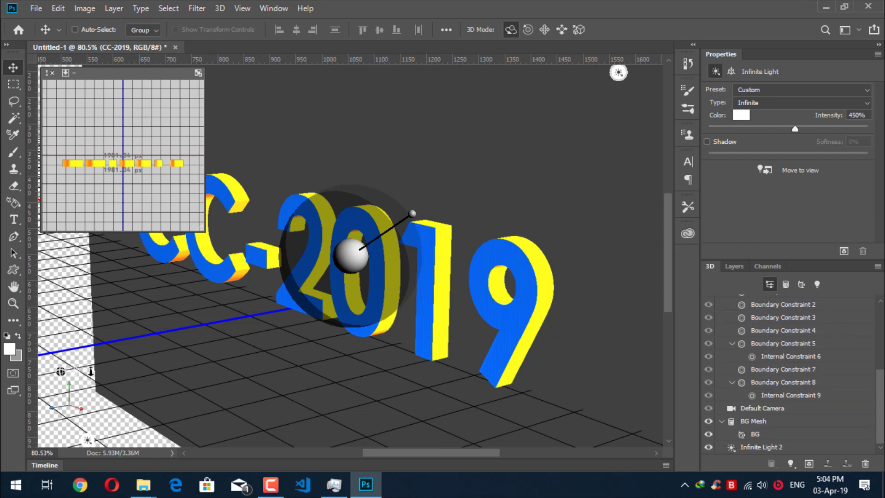
left_click(763, 447)
left_click(722, 141)
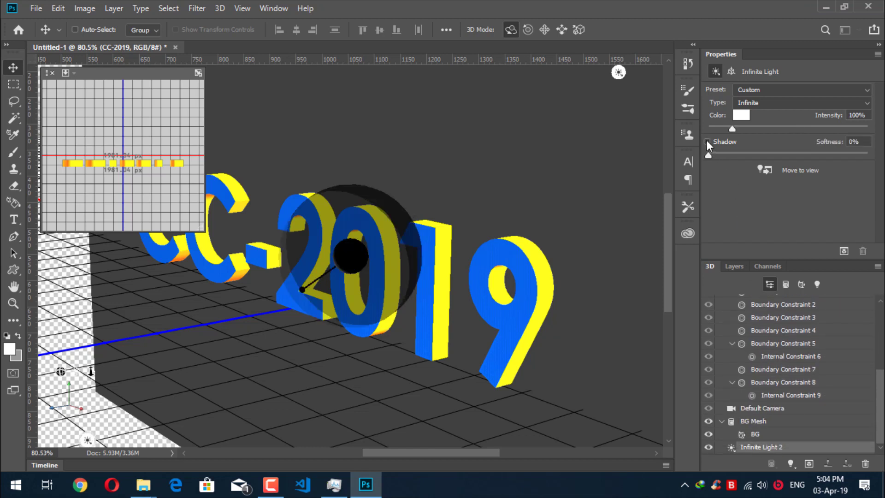
left_click(708, 142)
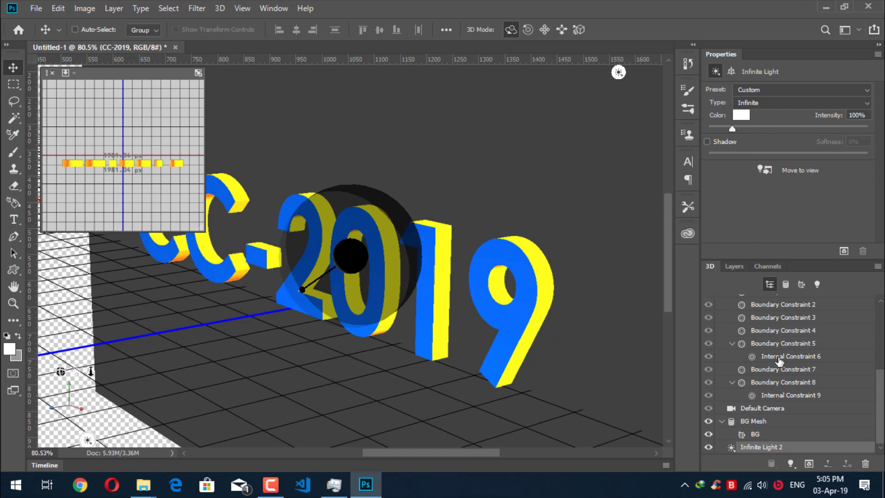
- Return the 3D scene to the Default Camera view and fit the whole canvas on screen
left_click(768, 412)
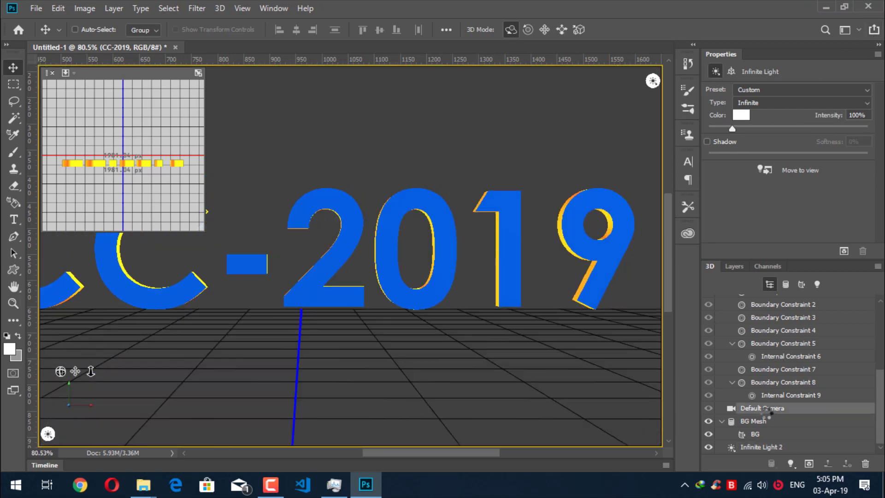
left_click(533, 251)
scroll(436, 235, "down", 2)
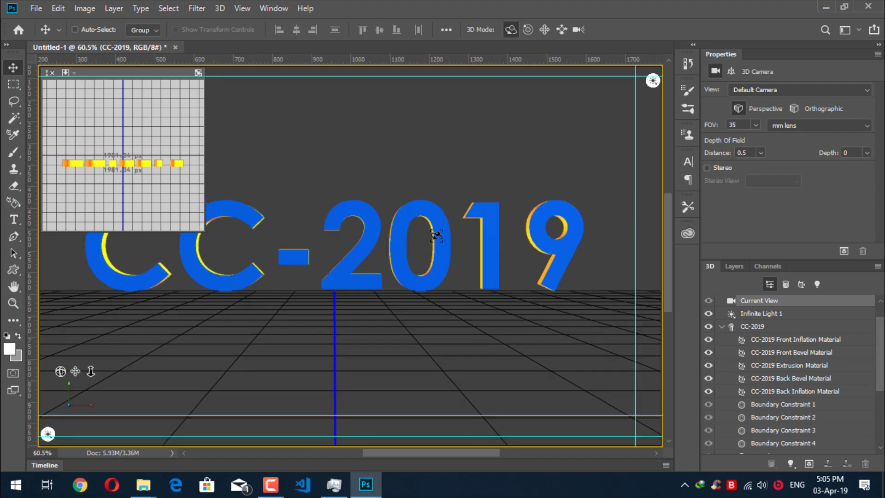
scroll(436, 235, "down", 1)
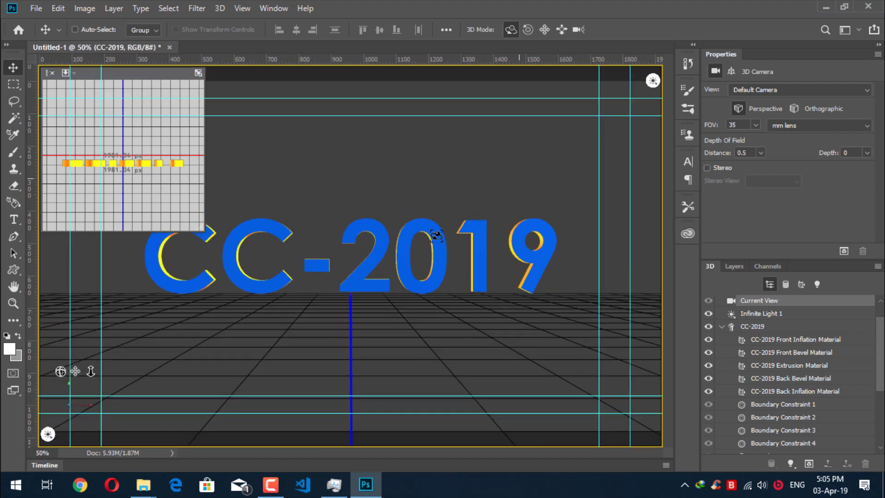
key("ctrl+0")
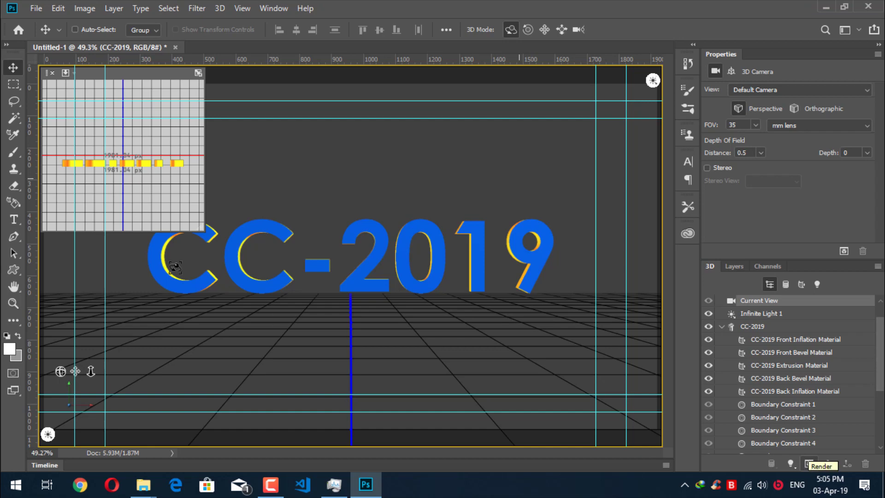
left_click(218, 8)
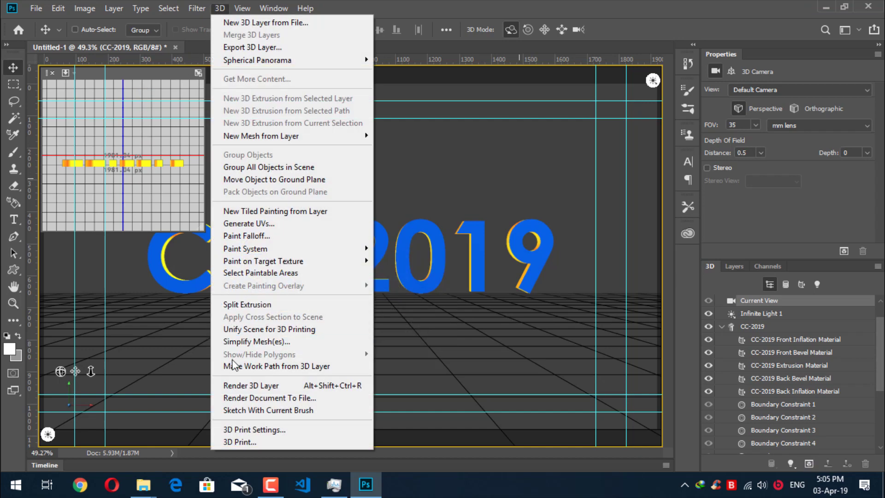
left_click(280, 384)
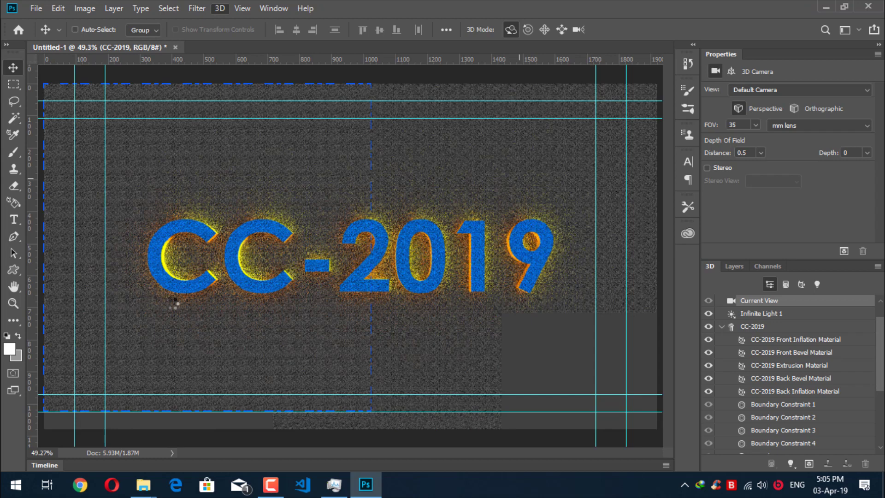
key("Escape")
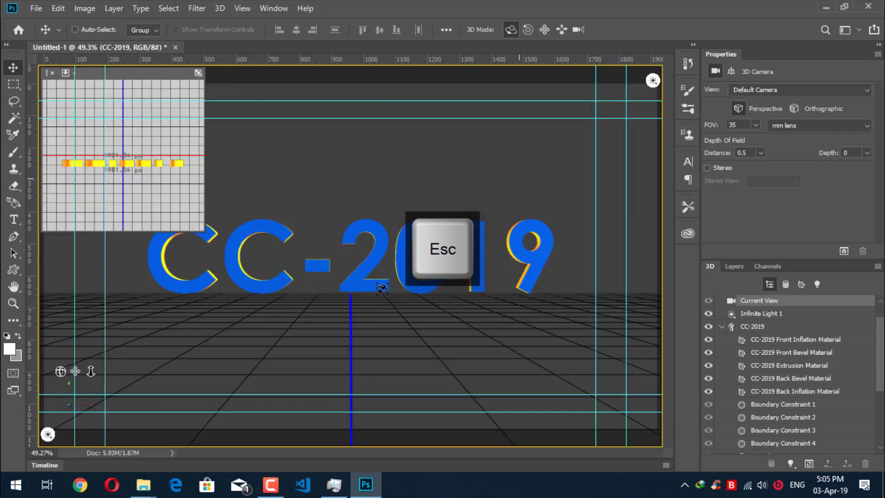
- Set the intensity of Infinite Light 2 to 500%
left_click(766, 315)
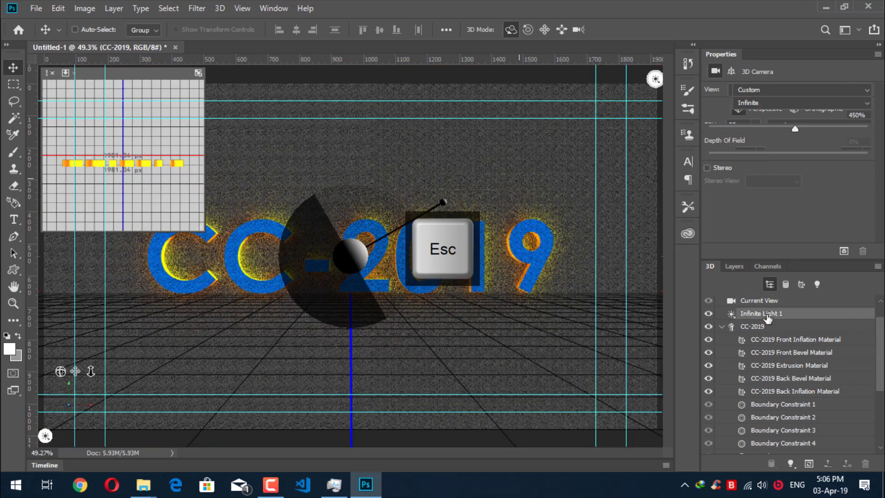
left_click_drag(881, 340, 880, 406)
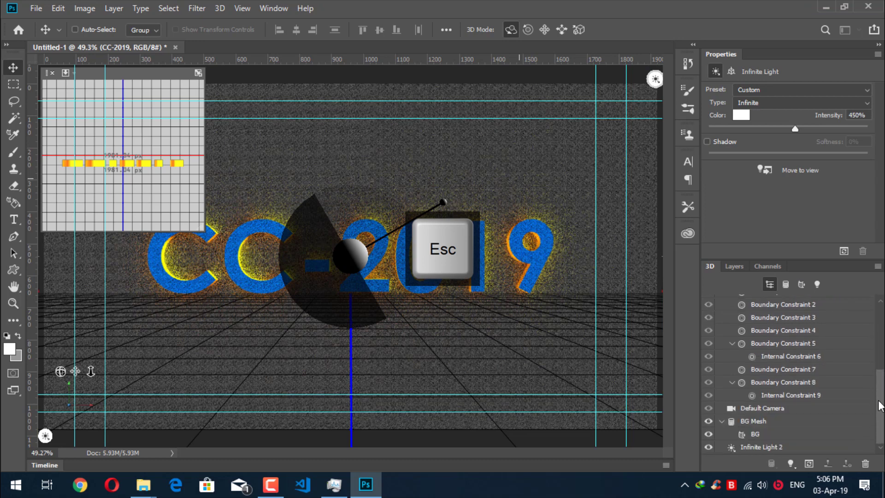
left_click(763, 447)
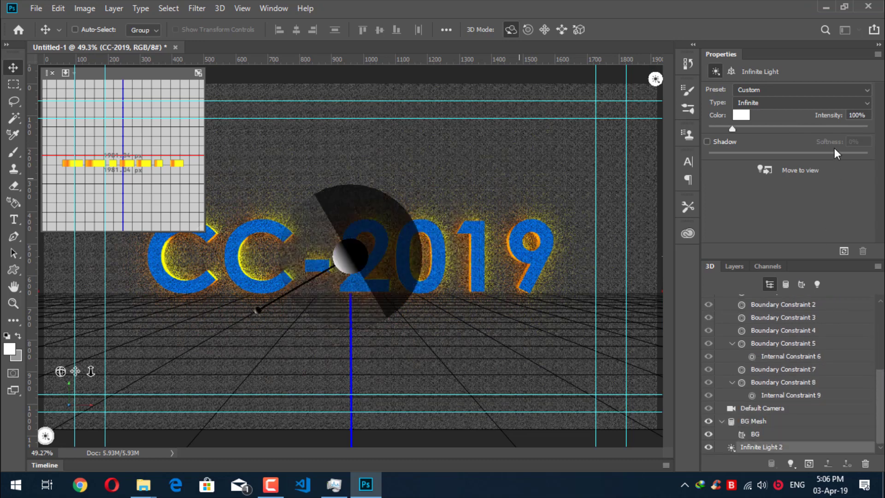
double_click(856, 115)
type("500")
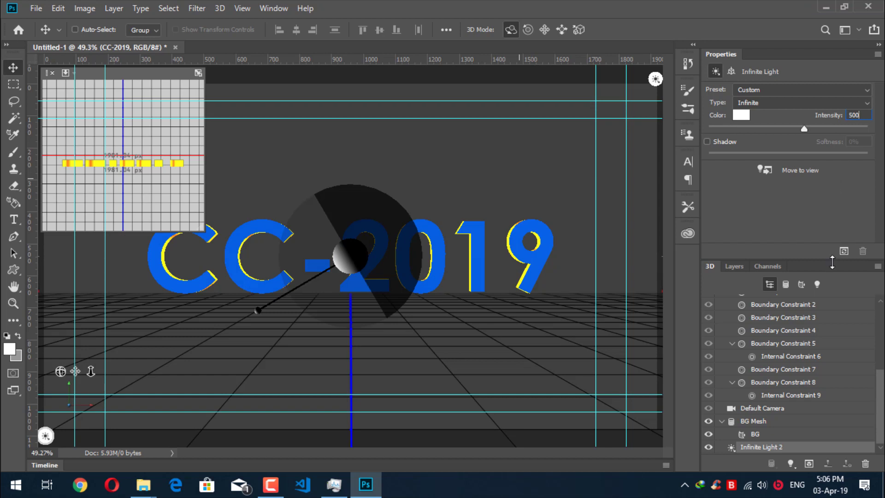
- Set the intensity of Infinite Light 1 to 500%
left_click(880, 408)
scroll(829, 368, "up", 5)
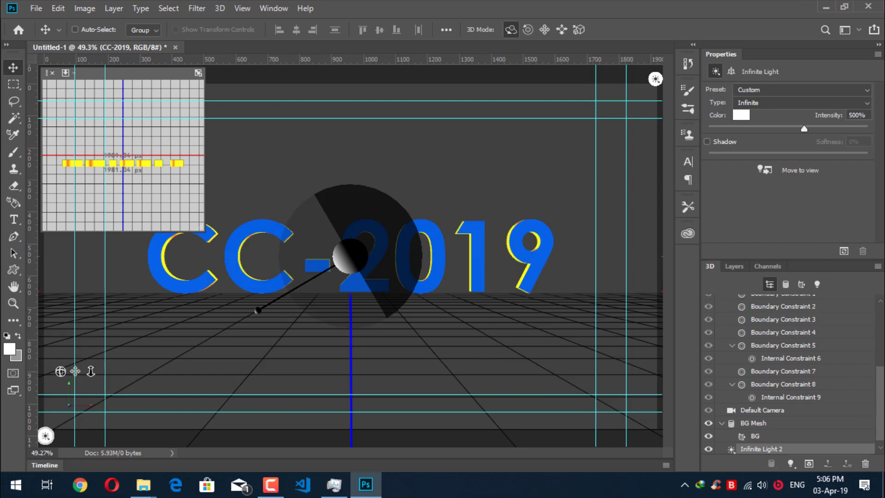
left_click(793, 339)
left_click_drag(804, 129, 795, 128)
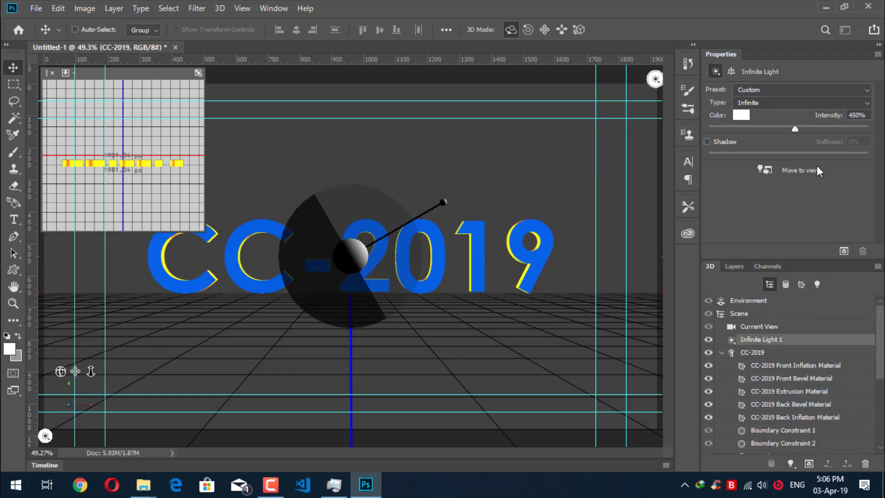
left_click(849, 115)
type("500")
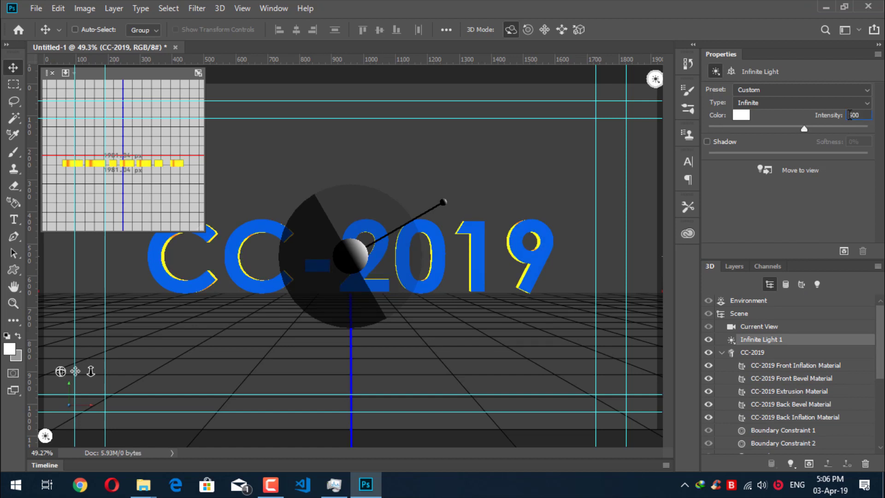
key("Return")
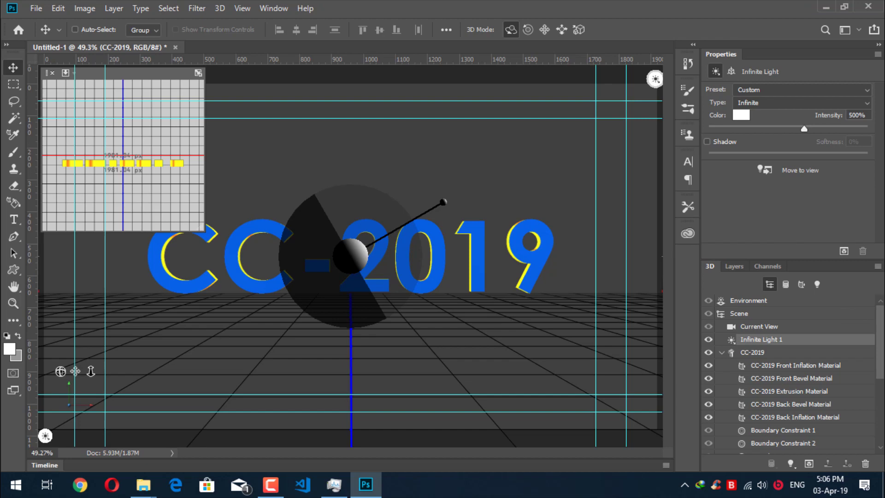
- Render the 3D layer completely and rasterize the CC-2019 layer
left_click(220, 9)
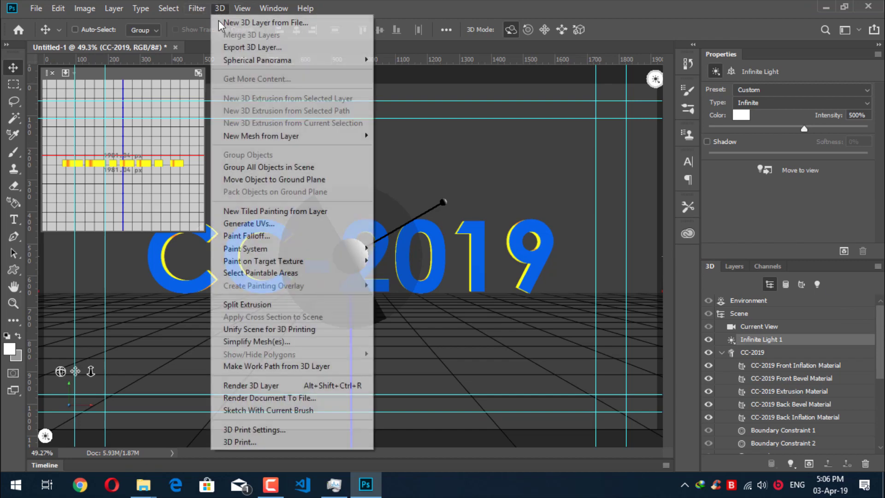
left_click(251, 385)
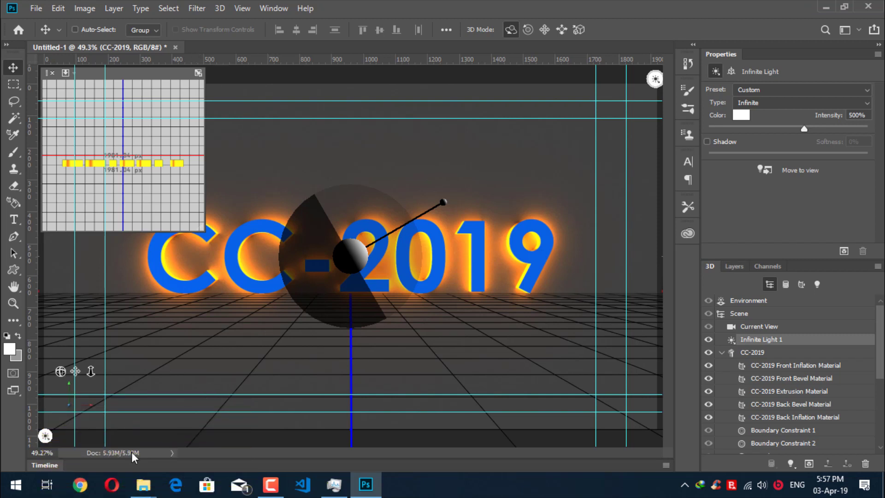
left_click(733, 267)
right_click(788, 345)
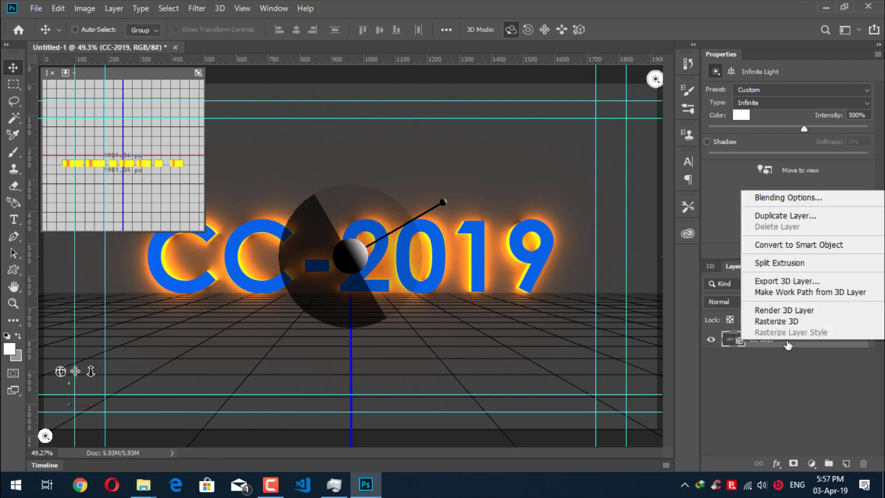
left_click(783, 321)
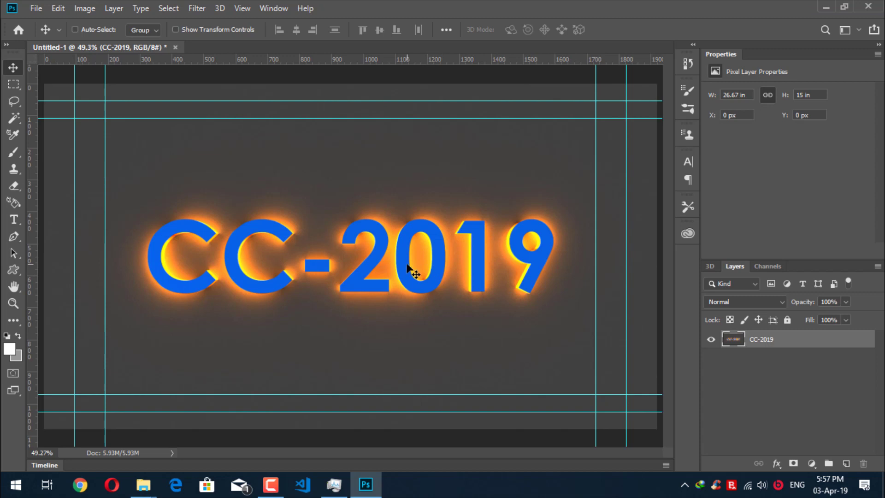
- Hide the guides and switch the workspace from 3D to Essentials
key("ctrl+h")
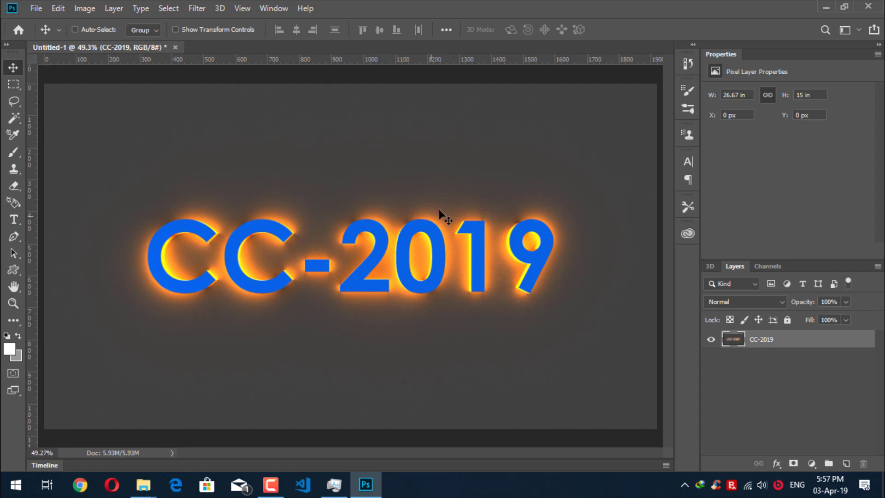
left_click(847, 31)
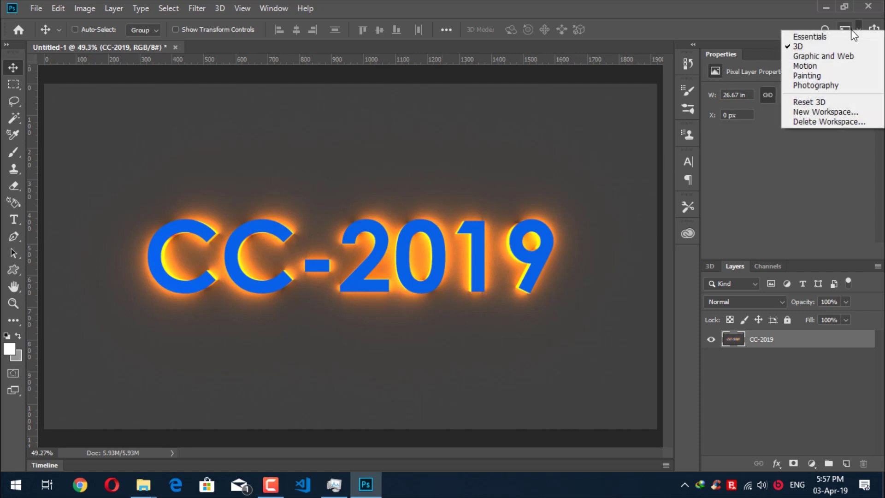
left_click(828, 37)
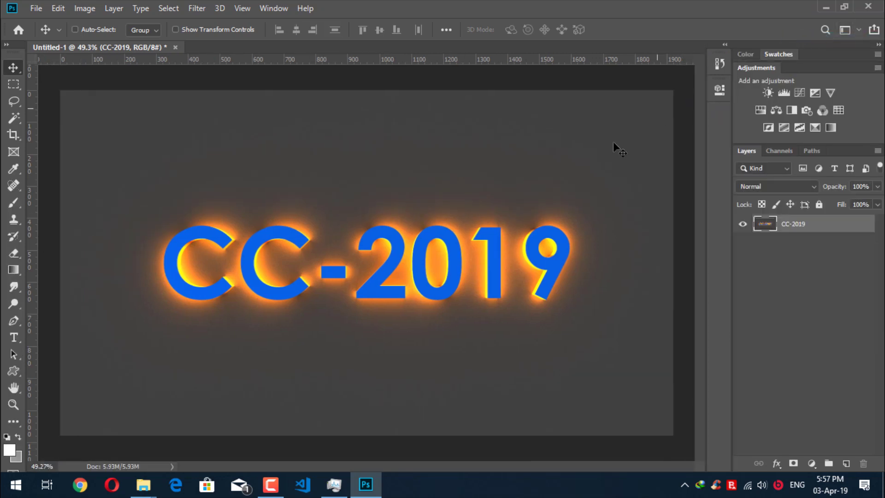
- Add a Color Balance adjustment layer and shift its midtones toward yellow and magenta, tinting the grey background dark red
left_click(776, 110)
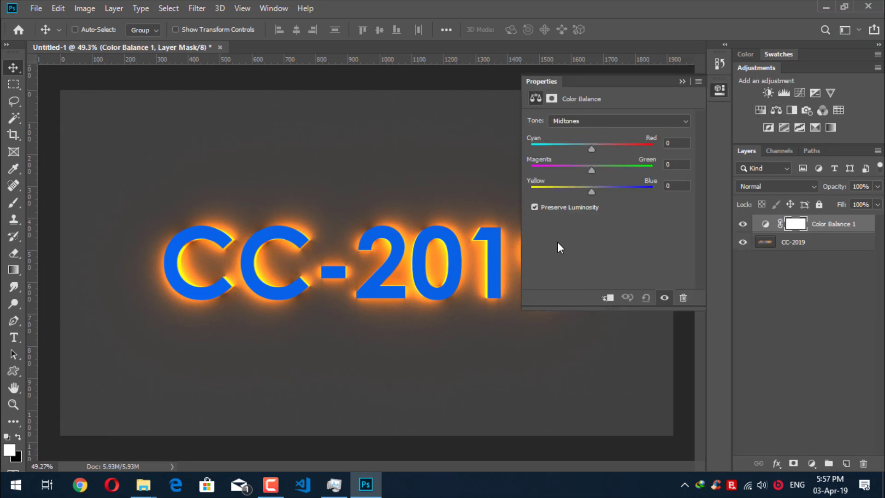
left_click_drag(591, 191, 554, 193)
left_click_drag(592, 151, 563, 172)
left_click(681, 81)
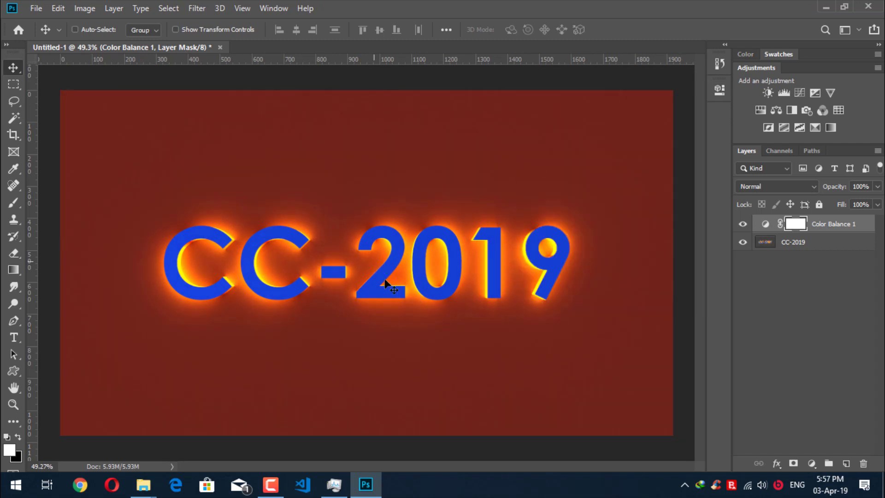
- Examine the edges and glow of the 2 and 0 up close and check the whole tinted image
scroll(422, 283, "up", 8)
scroll(367, 293, "up", 3)
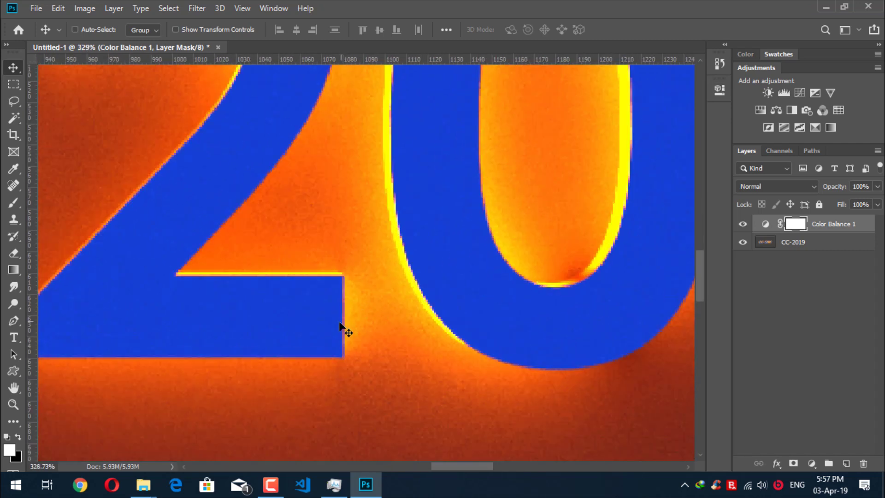
scroll(353, 308, "down", 8)
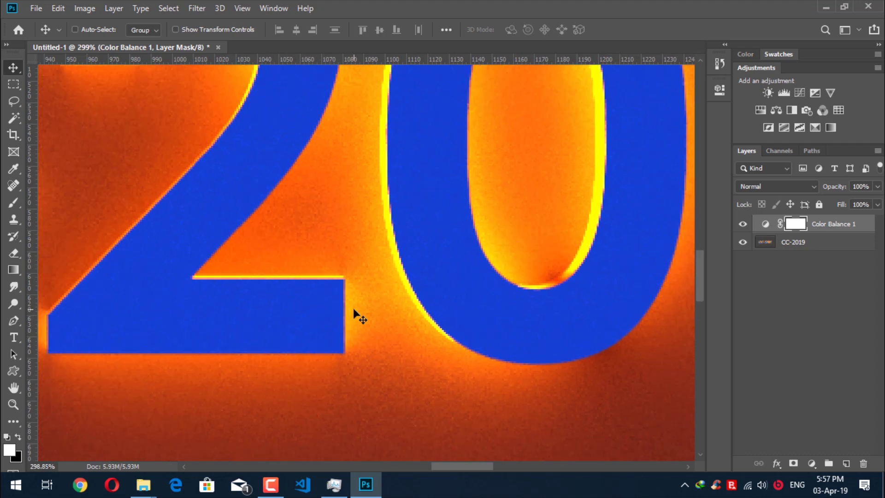
scroll(354, 308, "down", 1)
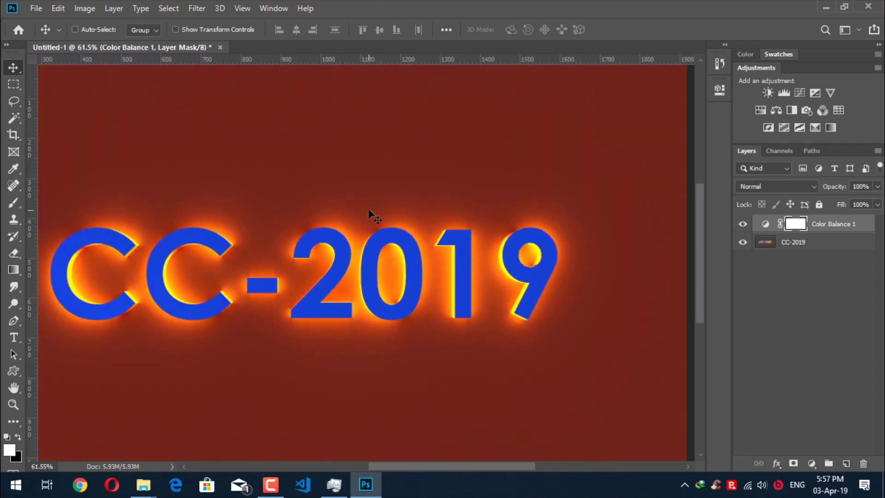
scroll(462, 233, "down", 2)
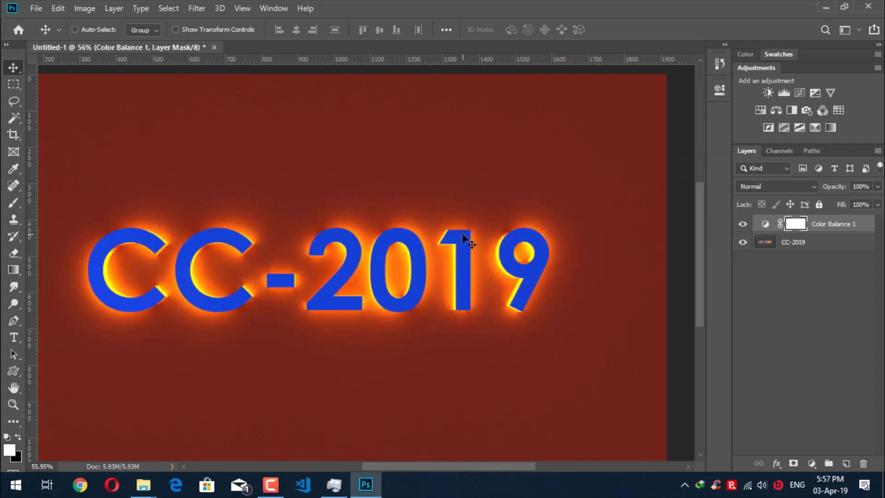
scroll(463, 235, "up", 1)
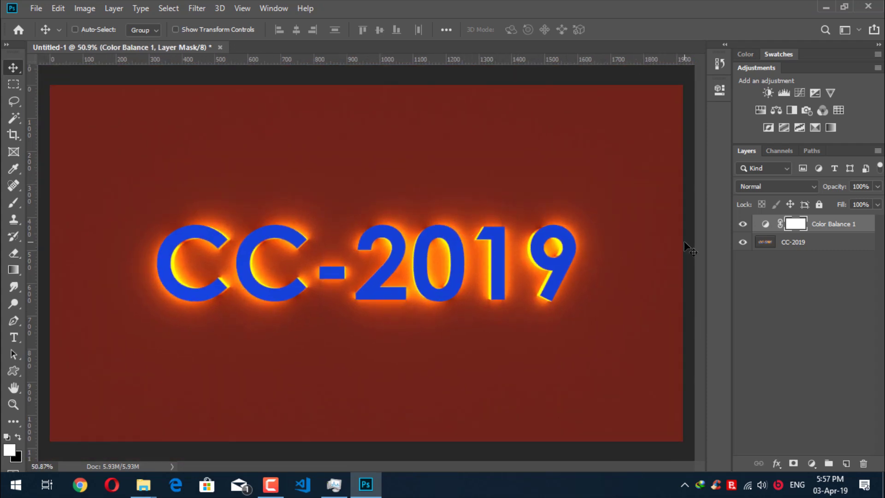
- Select the blue faces of all the CC-2019 characters, including the hyphen, on the CC-2019 layer with the Magic Wand
left_click(781, 244)
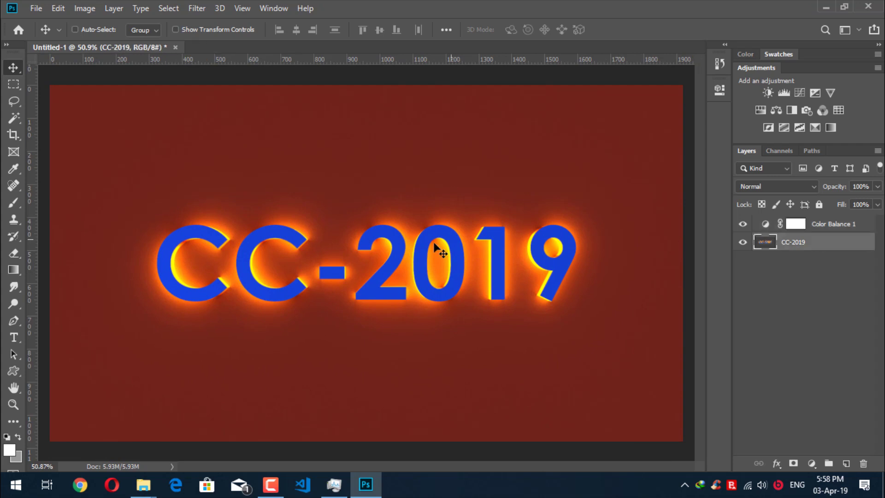
scroll(306, 262, "up", 3)
scroll(169, 248, "down", 3)
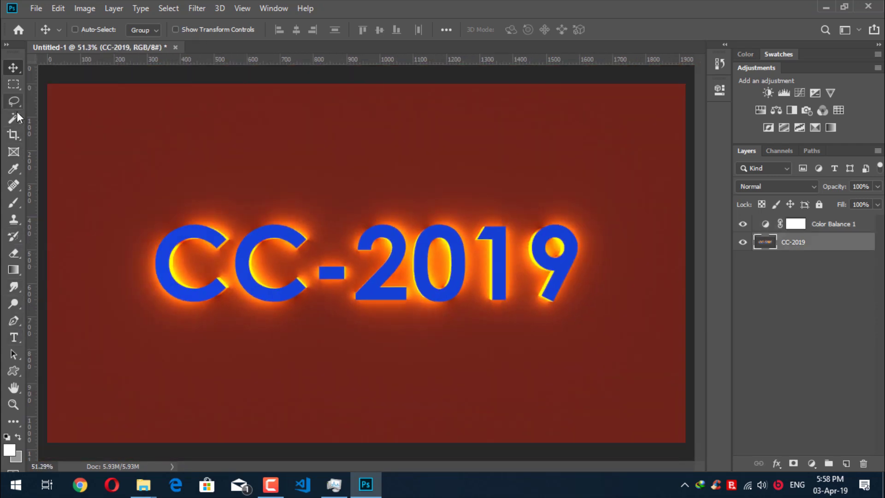
left_click_drag(17, 115, 56, 131)
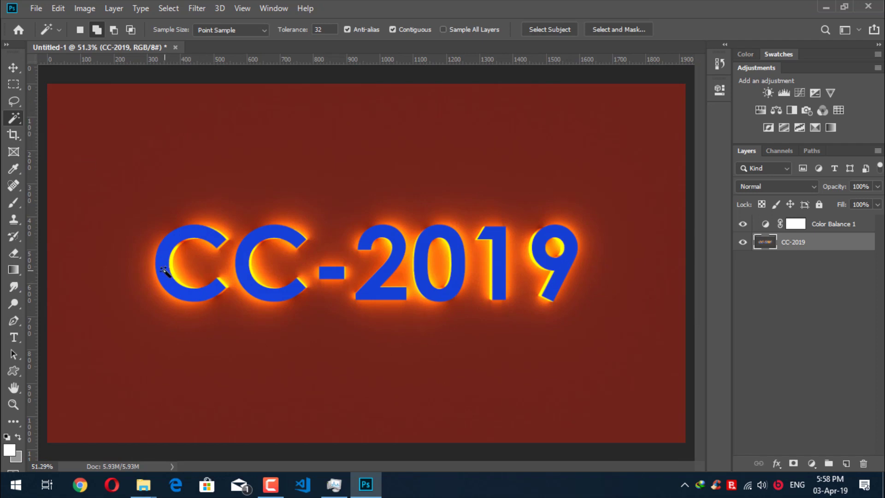
left_click(164, 272)
left_click(242, 272, "shift")
left_click(332, 273, "shift")
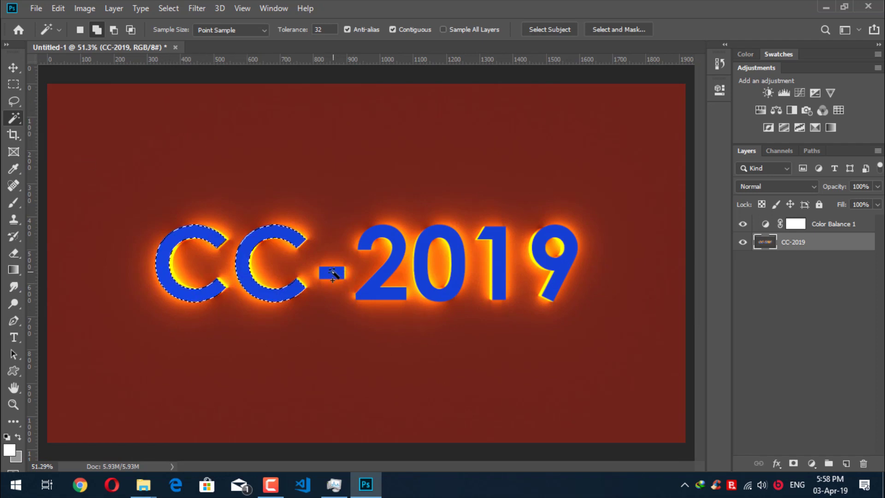
left_click(382, 272, "shift")
left_click(419, 275, "shift")
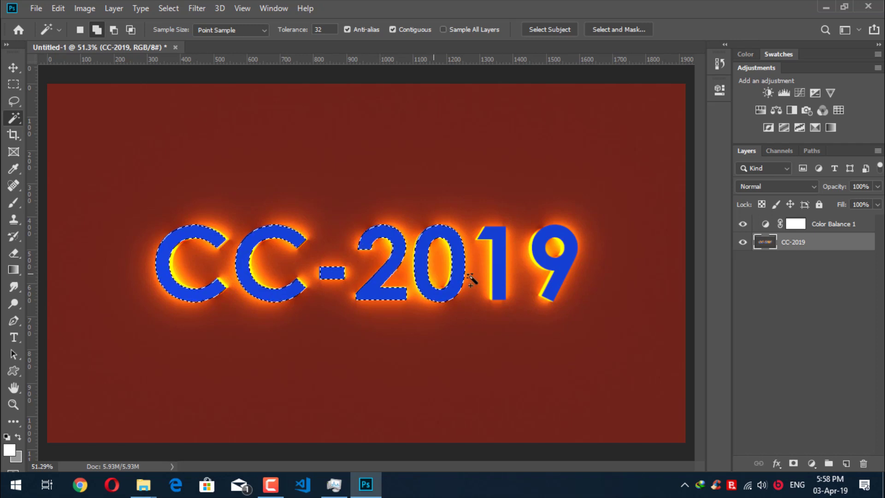
left_click(503, 271, "shift")
left_click(560, 270, "shift")
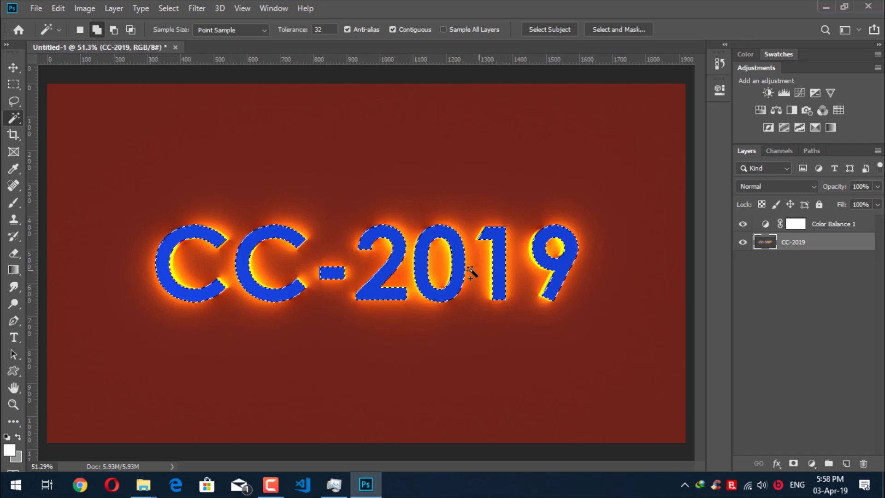
- Add a Solid Color fill layer over the selected letter faces in orange-red ff5400
left_click(846, 463)
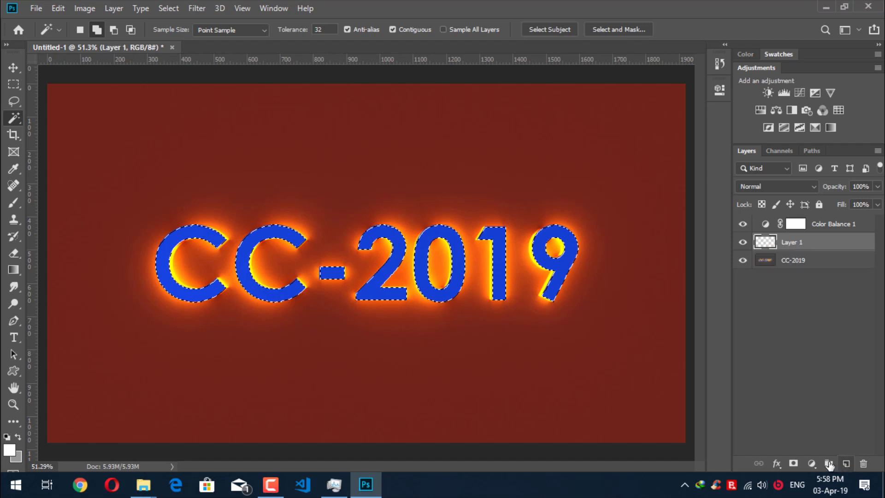
left_click(812, 463)
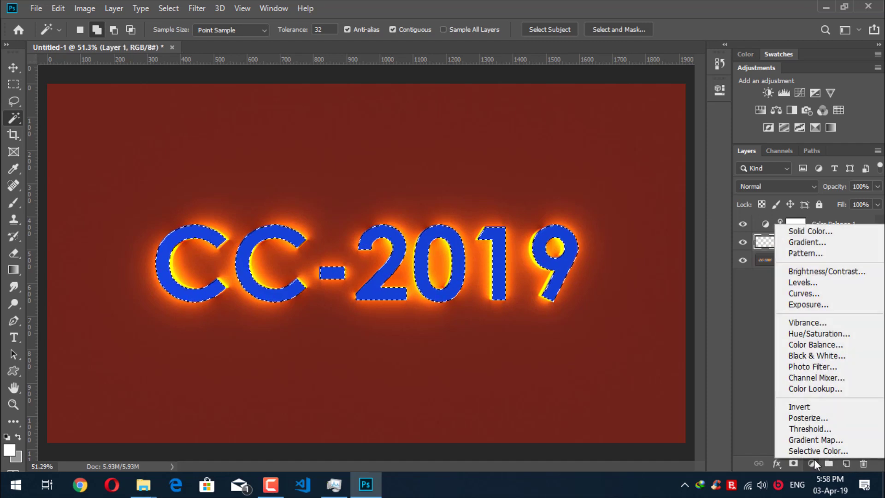
left_click(825, 233)
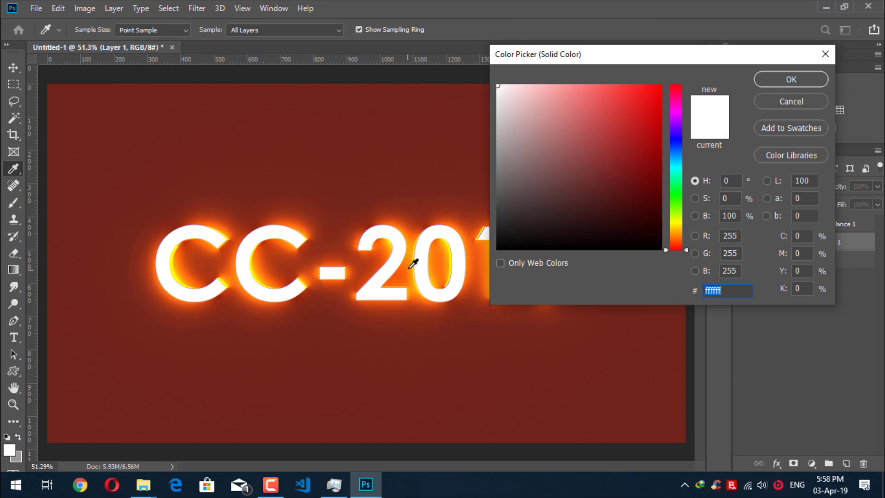
left_click(410, 267)
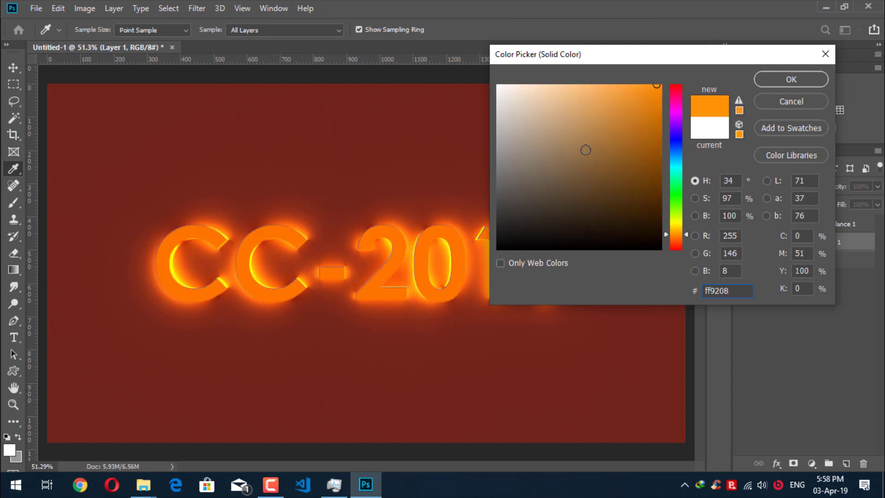
left_click(497, 85)
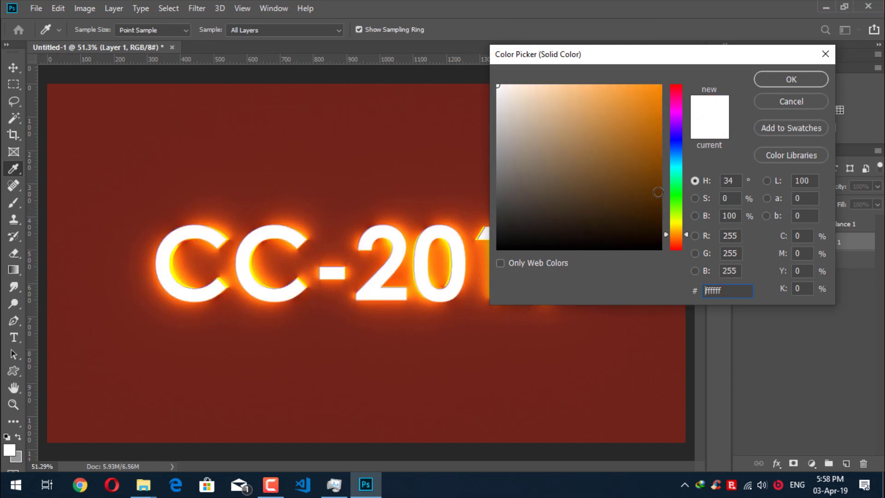
mouse_move(657, 192)
left_mouse_down()
mouse_move(648, 111)
mouse_move(661, 85)
left_mouse_up()
mouse_move(683, 234)
left_mouse_down()
mouse_move(684, 226)
mouse_move(682, 240)
left_mouse_up()
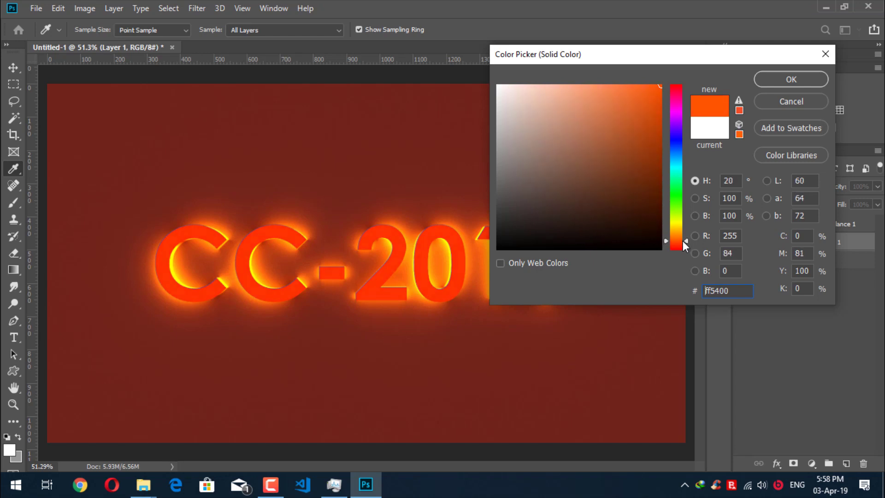
left_click(768, 81)
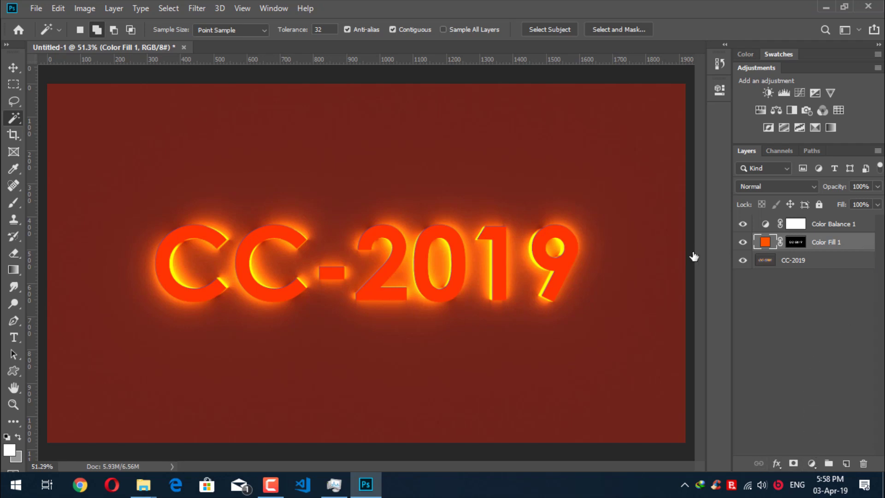
- Give the Color Fill 1 layer a white Overlay Inner Glow with 57% opacity, 21% choke and 13 px size
key("h")
double_click(543, 188)
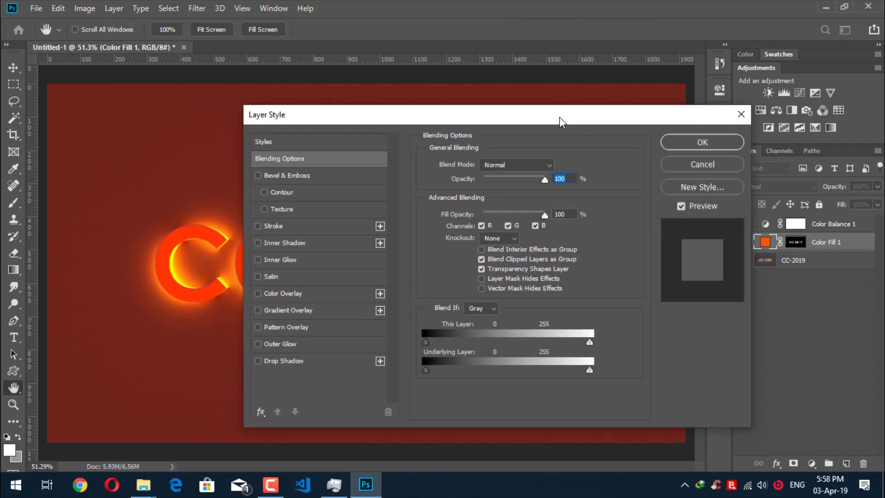
left_click(499, 215)
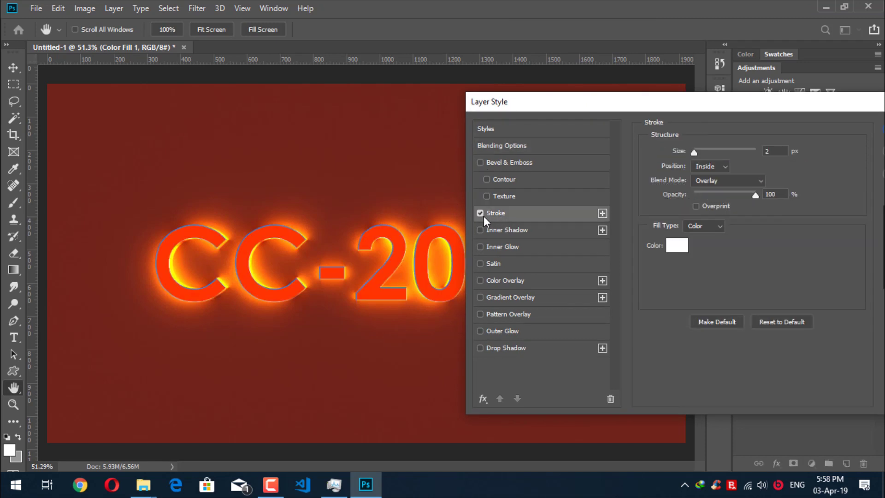
left_click(480, 213)
left_click(502, 247)
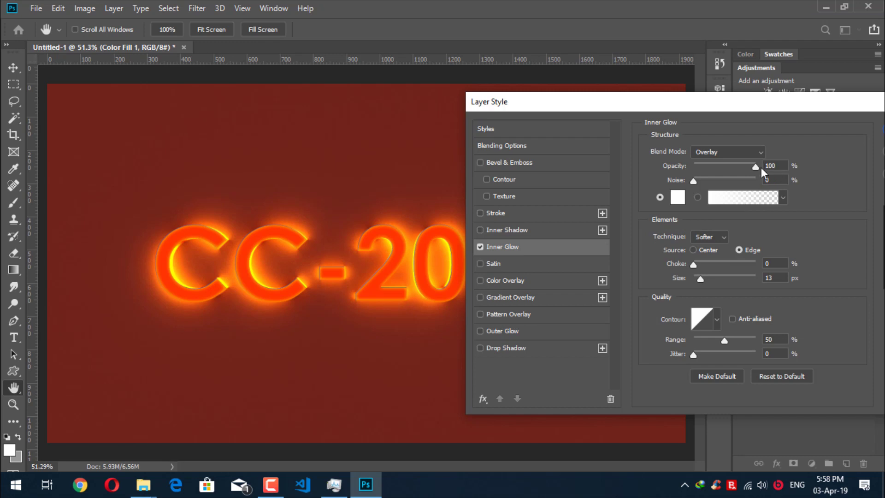
left_click_drag(740, 170, 730, 170)
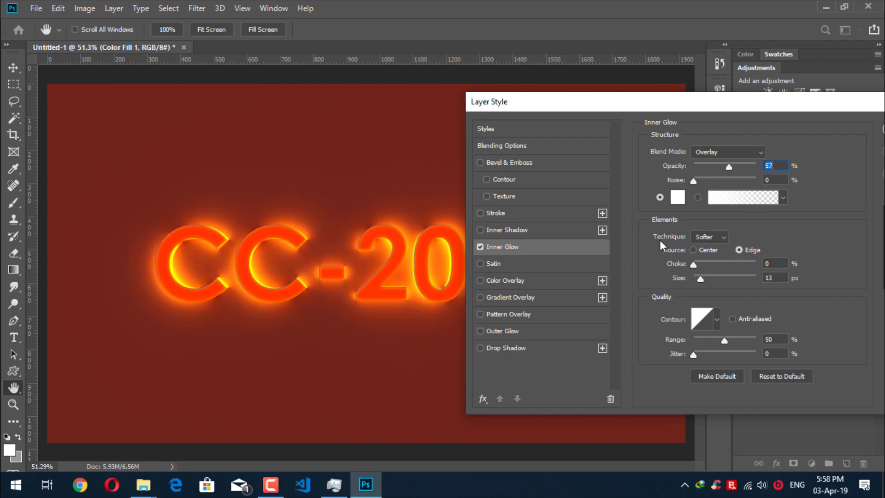
left_click_drag(693, 265, 712, 265)
left_click_drag(786, 108, 676, 109)
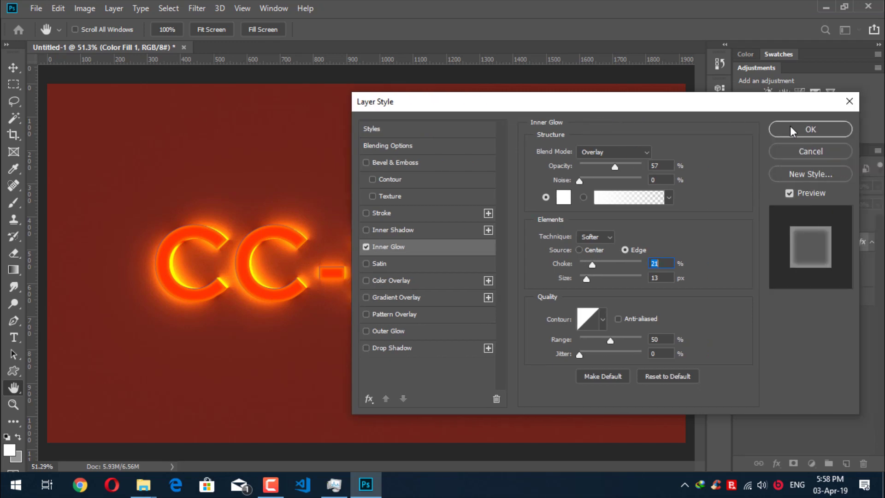
left_click(791, 126)
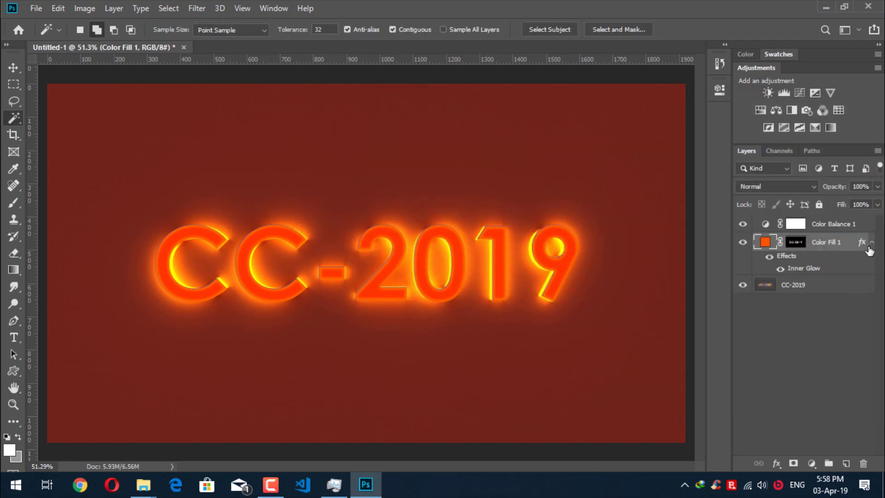
left_click(871, 242)
- Set the Color Balance 1 highlights to +3 cyan-red, -12 magenta-green and +100 yellow-blue
double_click(765, 223)
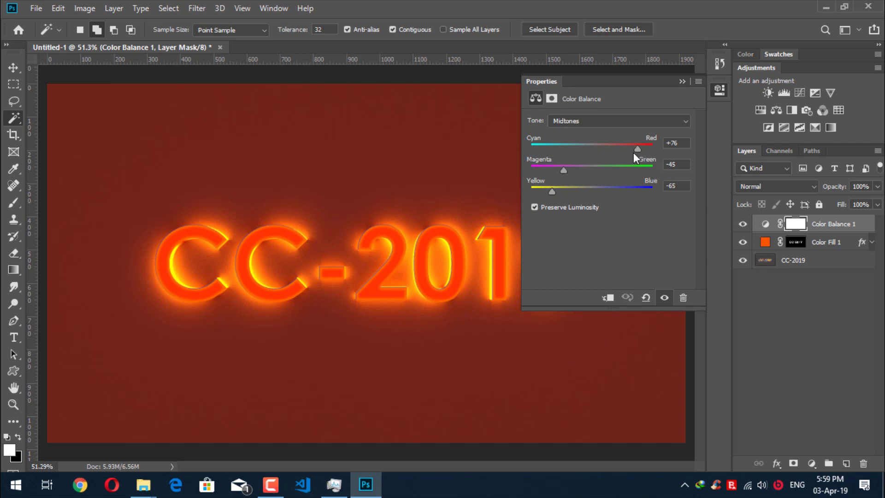
left_click(569, 120)
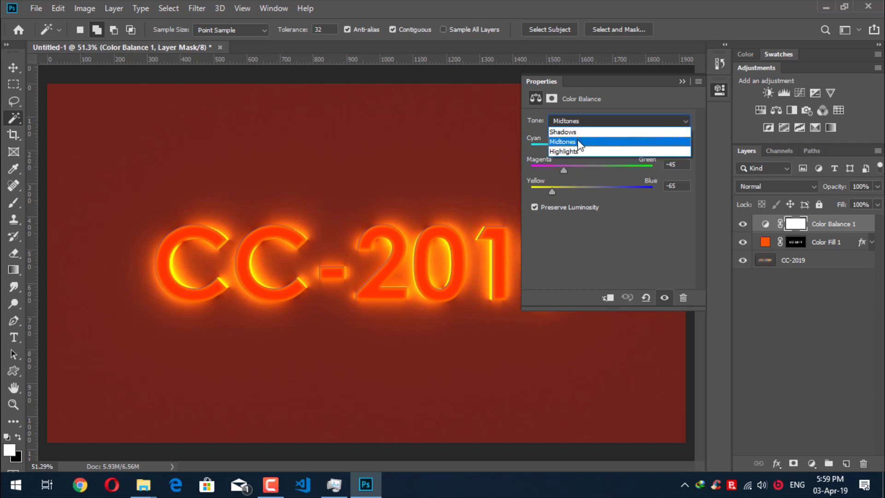
left_click(573, 150)
left_click_drag(594, 148, 640, 192)
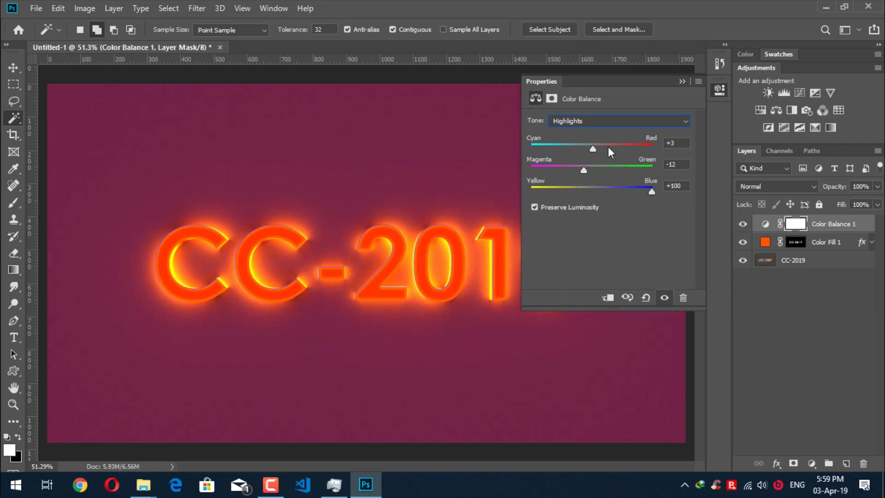
- Shift the Color Balance 1 midtones further toward magenta, setting magenta-green to -75
left_click(601, 129)
left_click(590, 143)
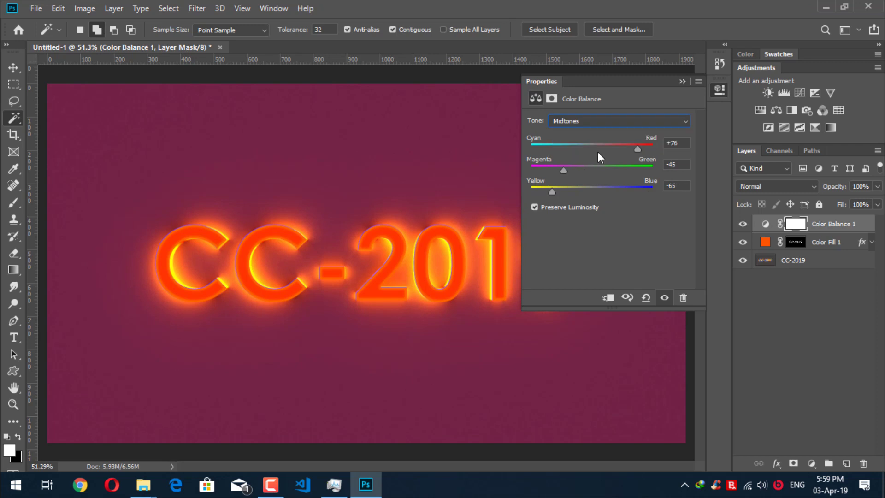
left_click_drag(565, 171, 548, 173)
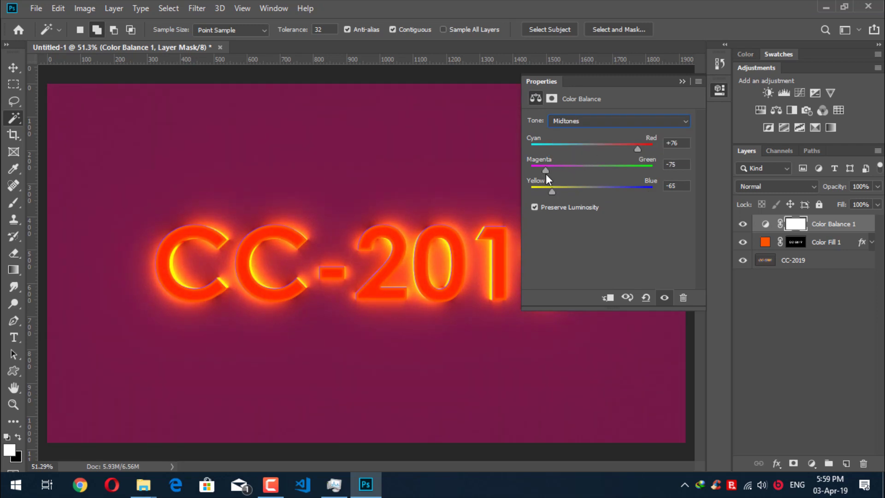
left_click(682, 82)
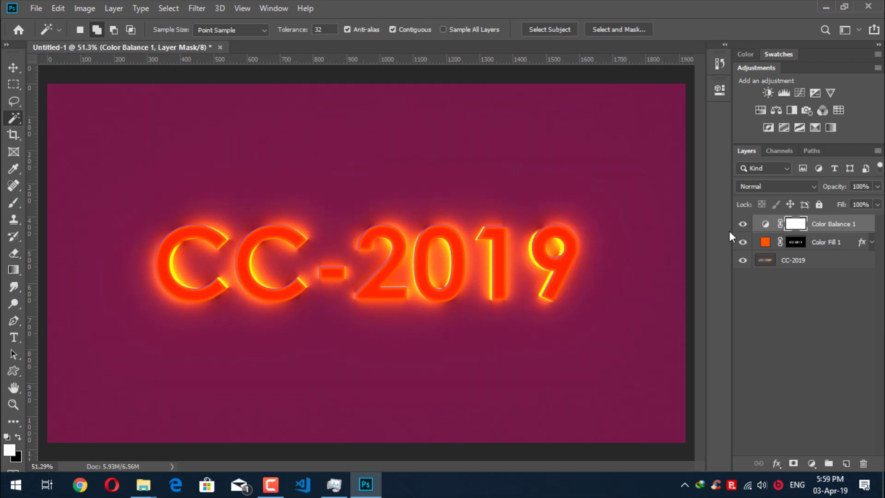
- Hide the Color Fill 1 layer and select the CC-2019 layer, inspecting its letter edges up close
left_click(743, 242)
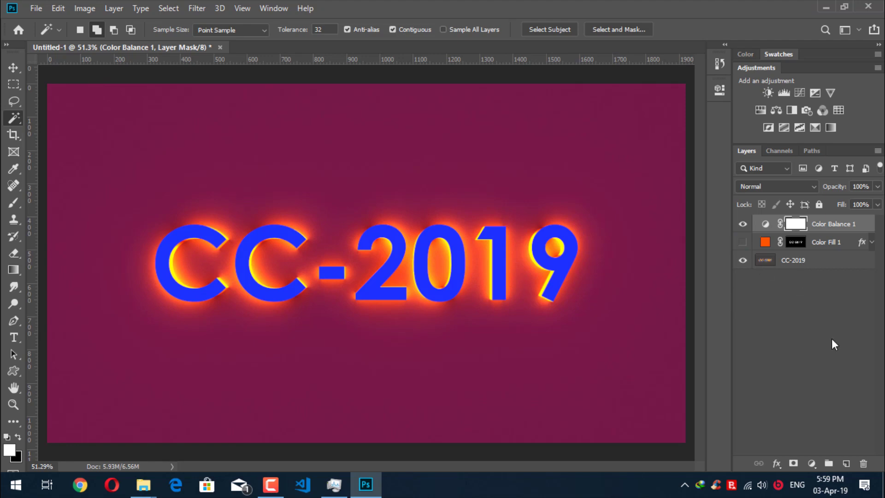
left_click(815, 262)
scroll(343, 148, "up", 10)
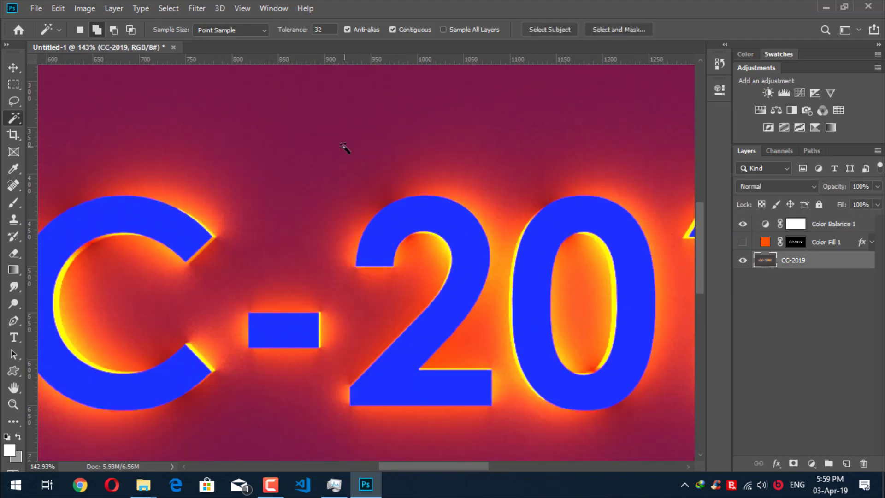
scroll(337, 180, "down", 10)
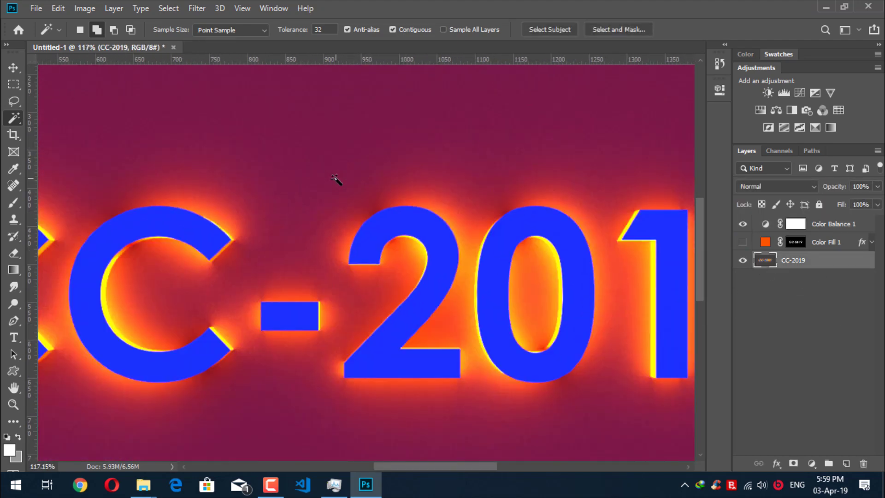
- Apply the Camera Raw Filter to the CC-2019 layer with a luminance noise reduction of 42
left_click(201, 12)
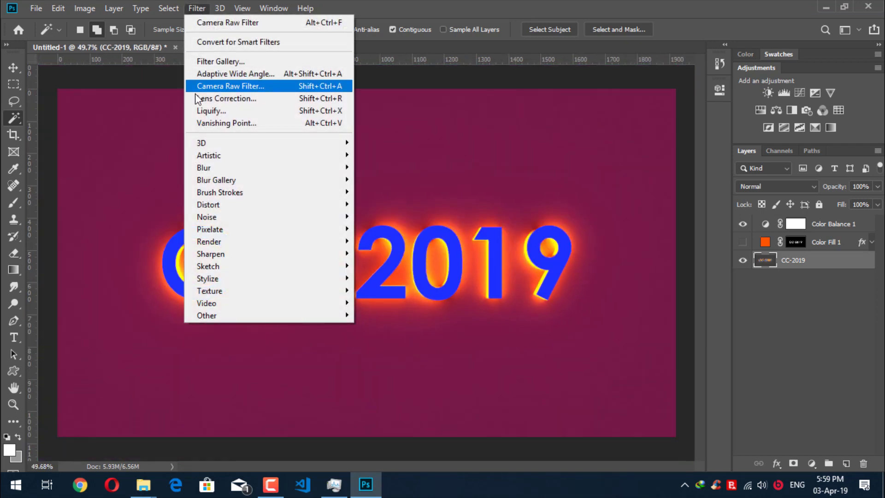
key("Escape")
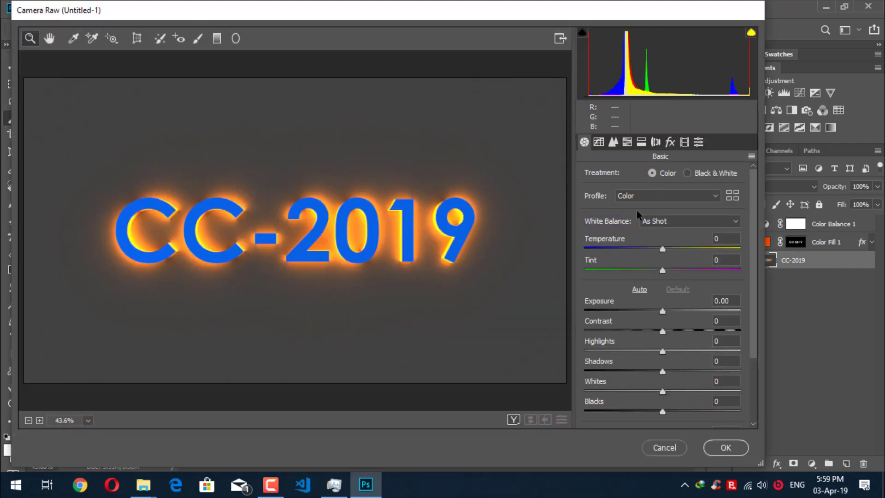
left_click(599, 142)
left_click(612, 142)
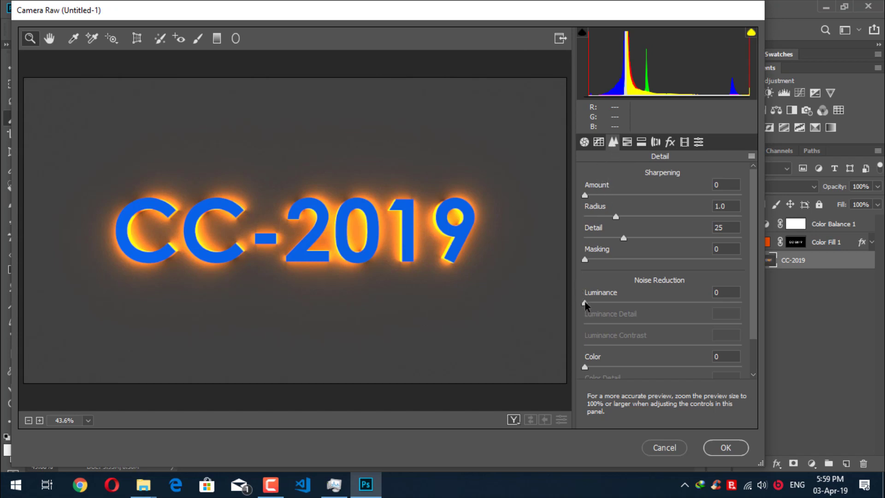
left_click_drag(585, 304, 689, 304)
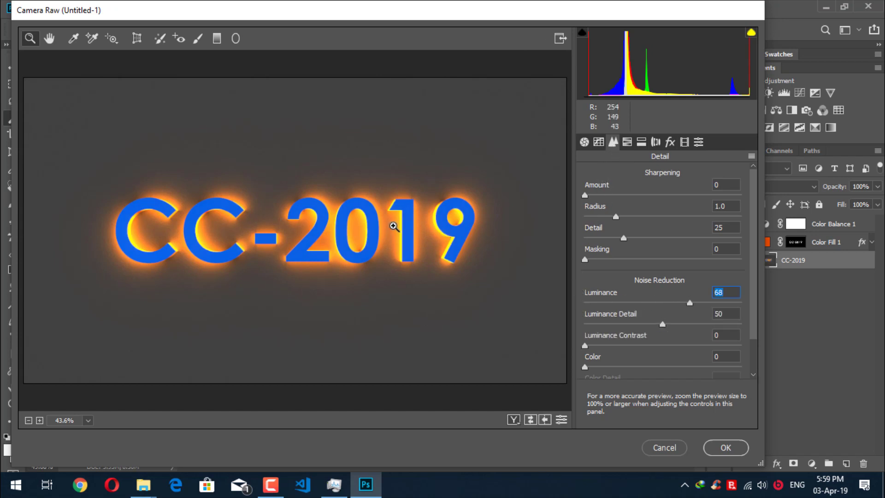
left_click_drag(394, 228, 340, 158)
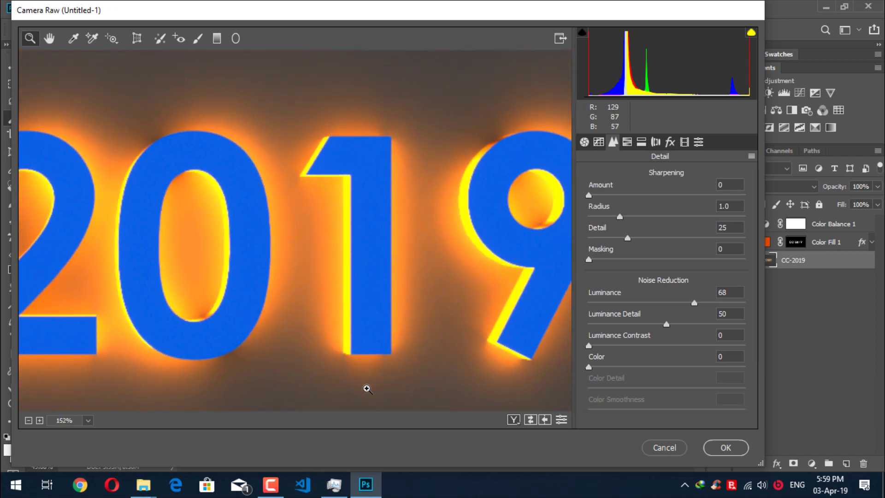
left_click_drag(694, 302, 653, 303)
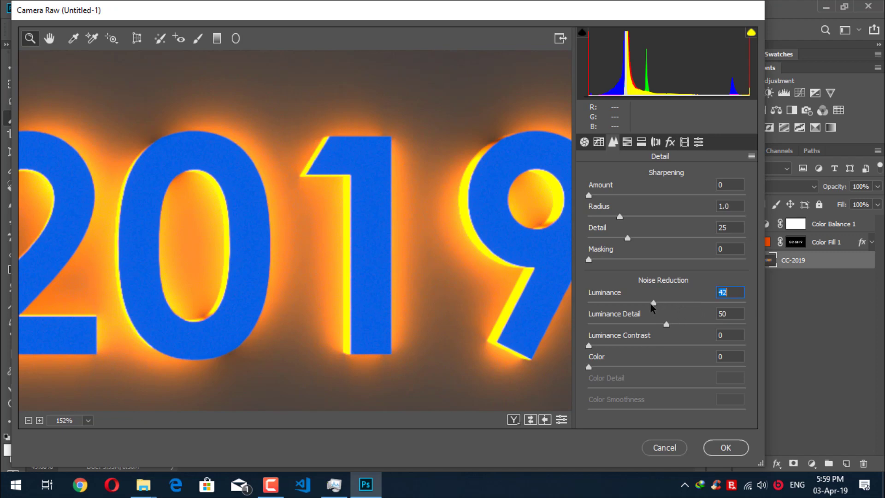
left_click(725, 448)
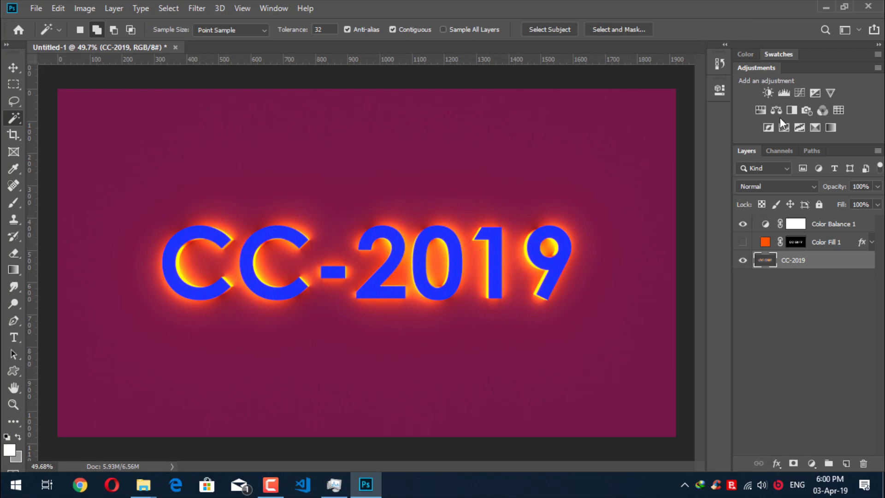
scroll(467, 240, "down", 1)
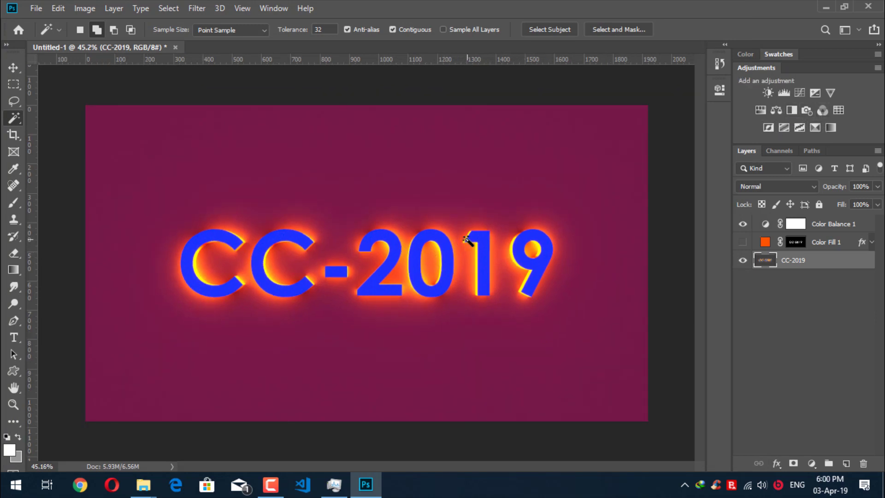